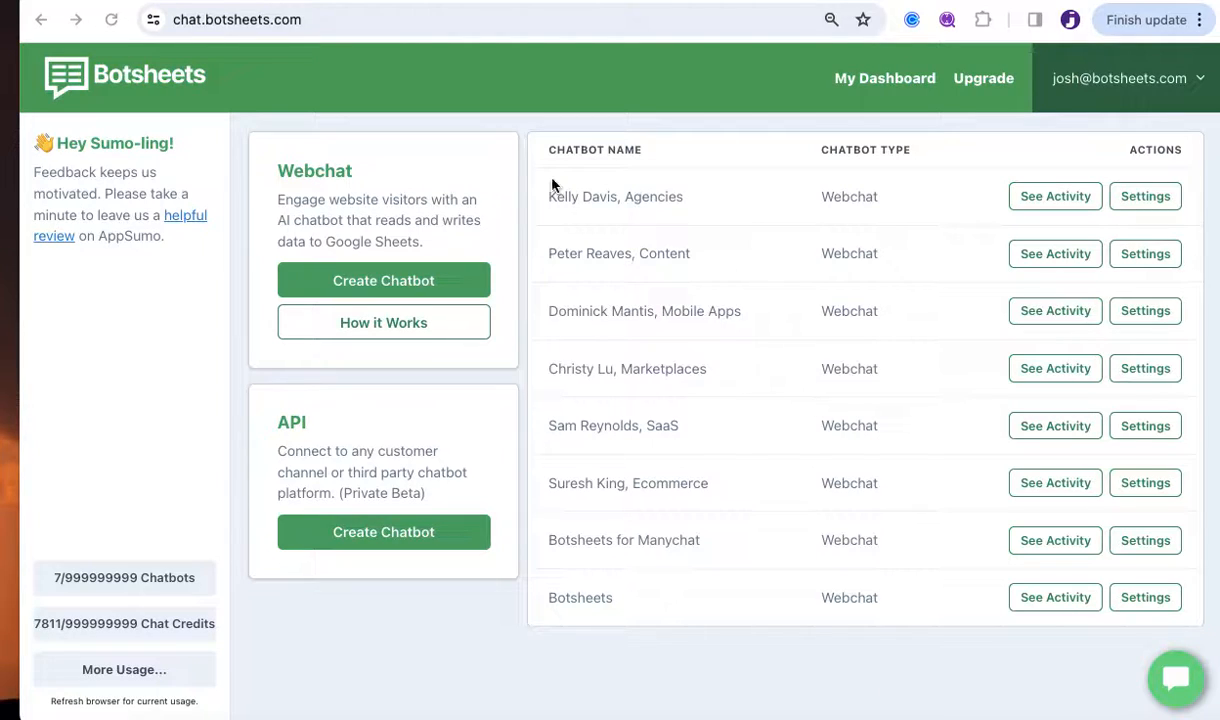
Start a new chatbot from the Webchat card's Create Chatbot option on the dashboard.
left_click(383, 281)
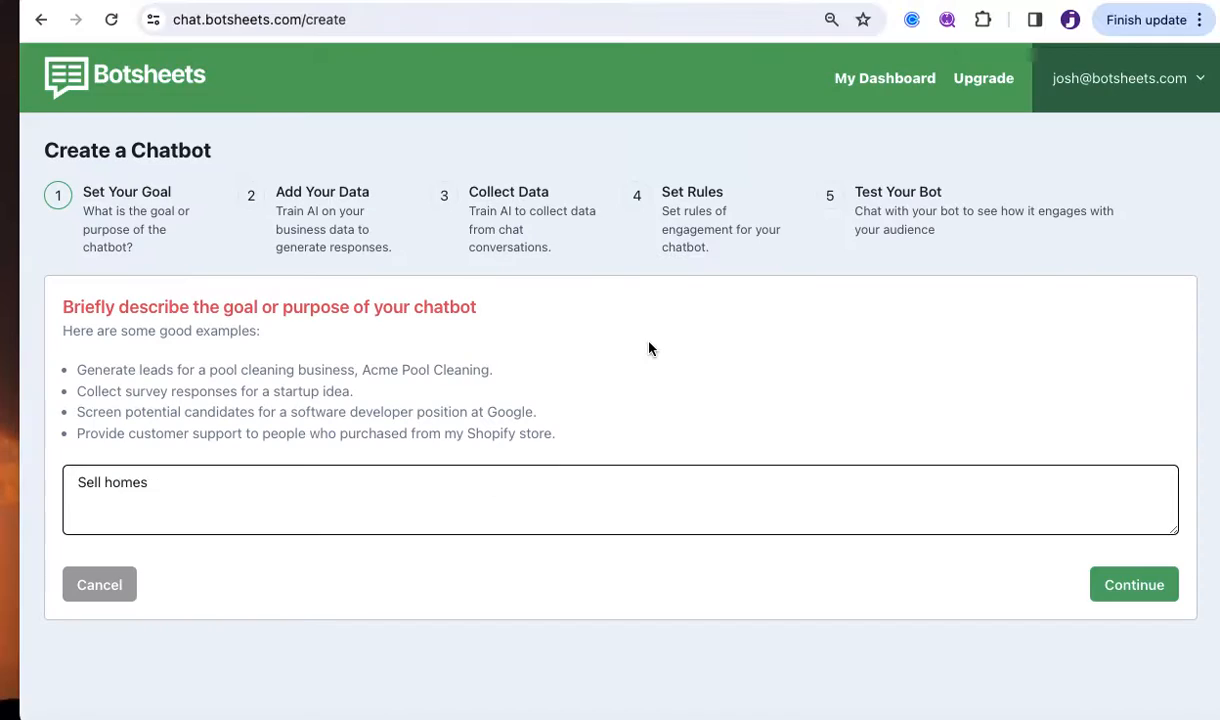
Replace the goal 'Sell homes' with 'Generate leads for my real estate agency and sell homes.'.
left_click(201, 496)
left_click_drag(190, 475, 53, 477)
left_click(203, 485)
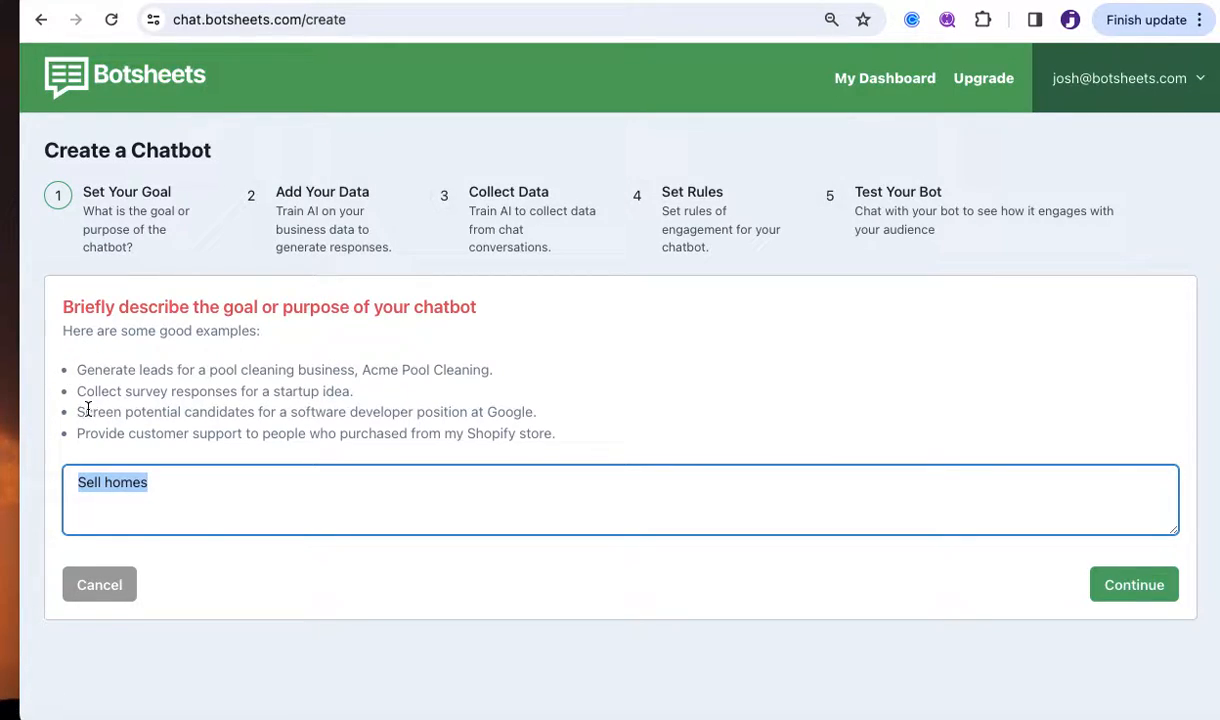
type("Generate leads for ")
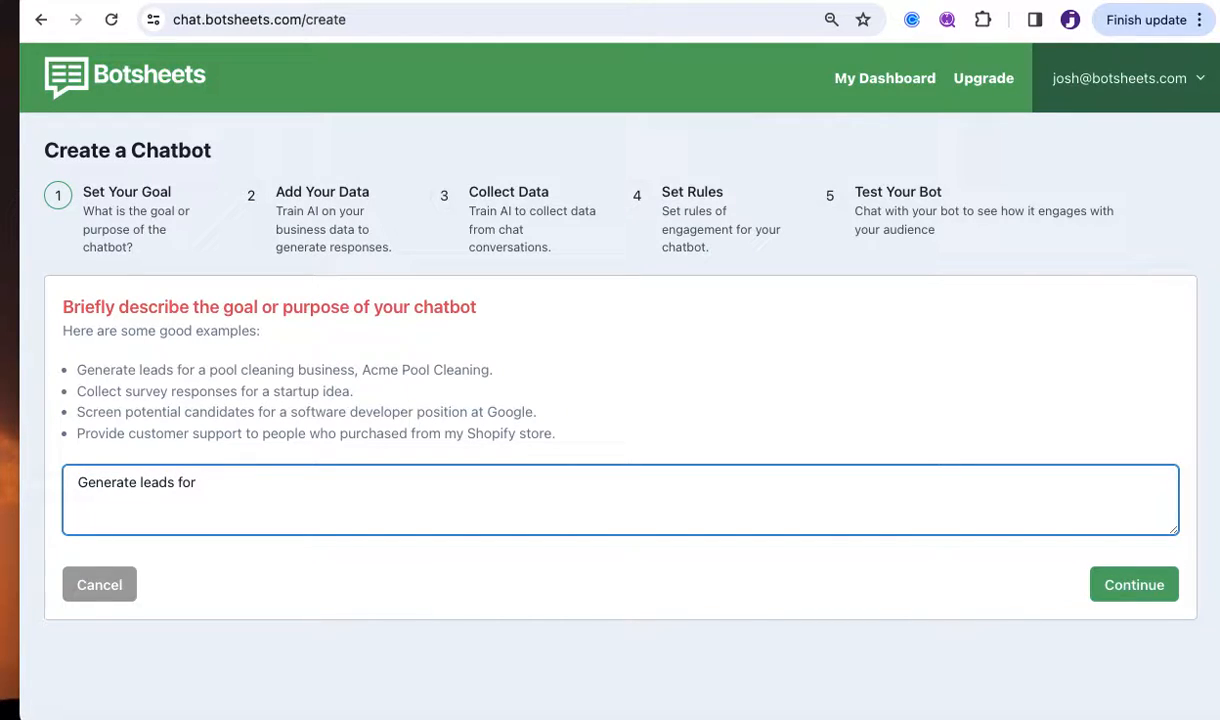
type("my real estate agency and sel")
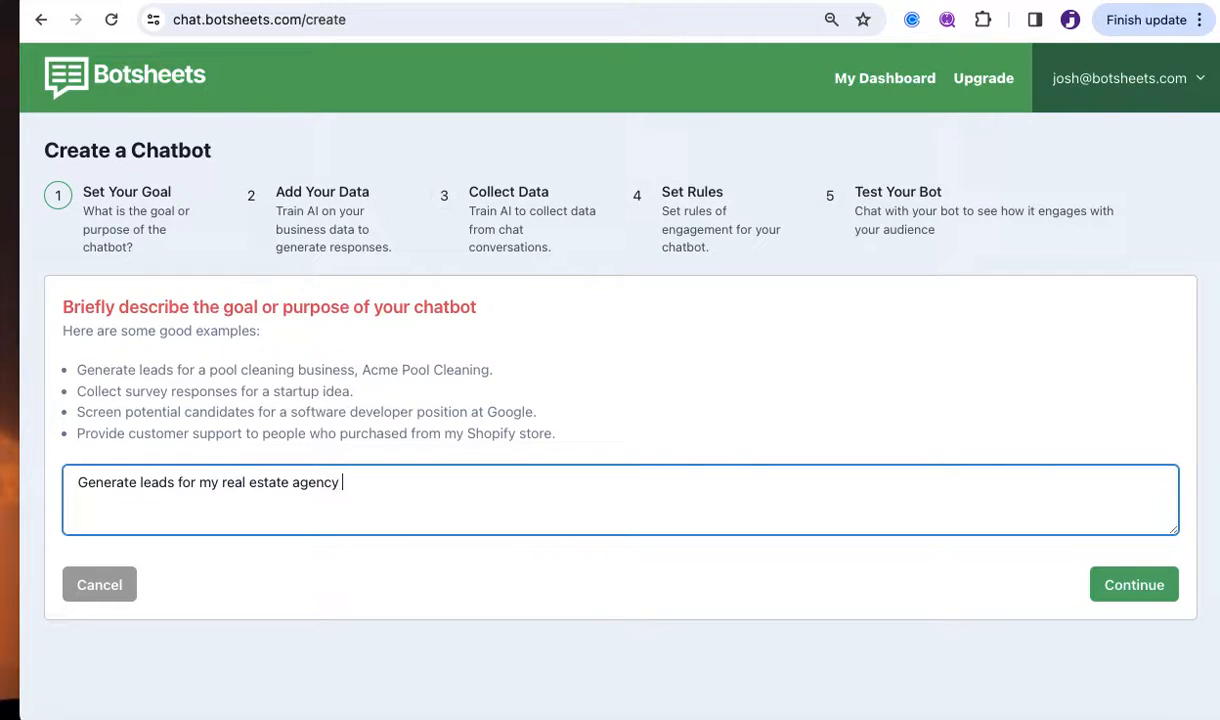
type("l homes.")
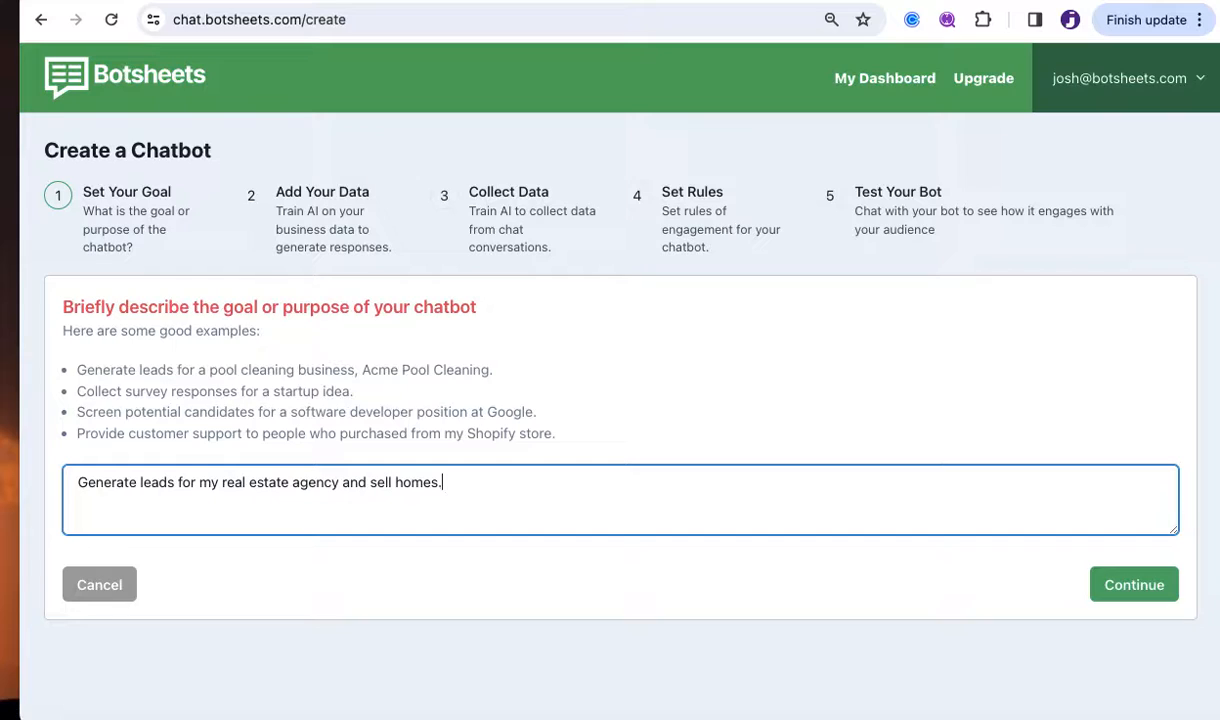
Confirm the goal, advance to Add Your Data, and bring up the Import a Webpage dialog.
left_click(1133, 588)
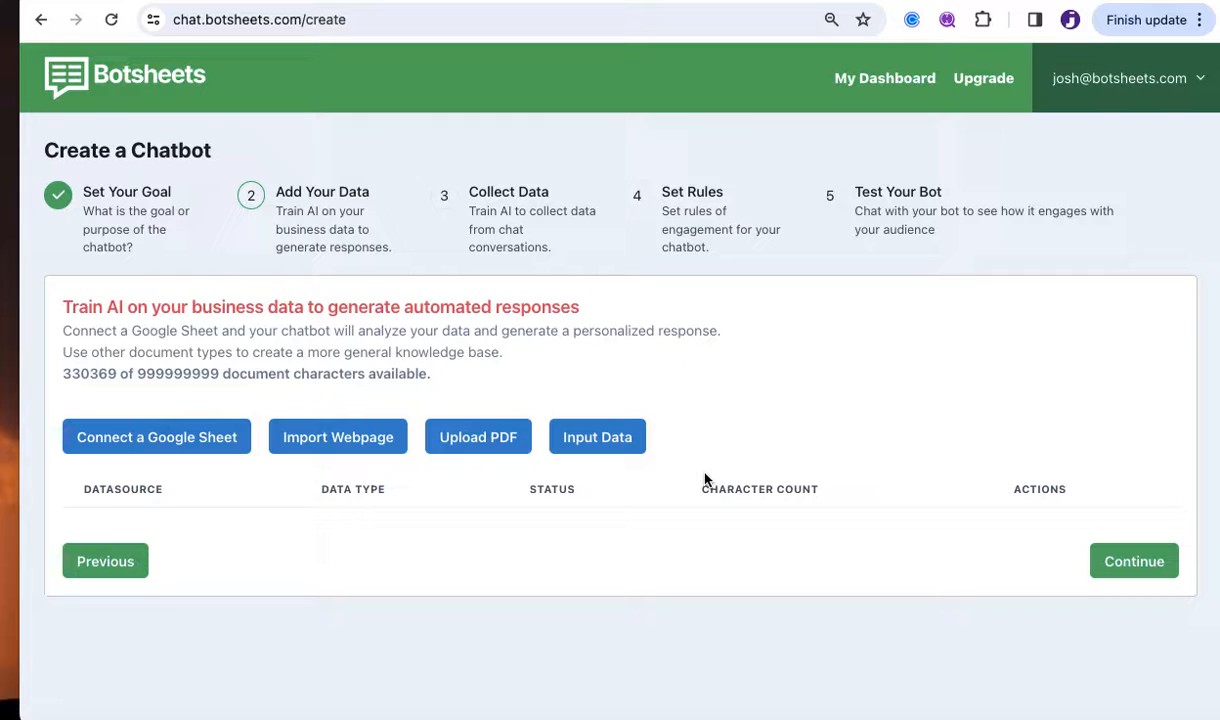
left_click(350, 436)
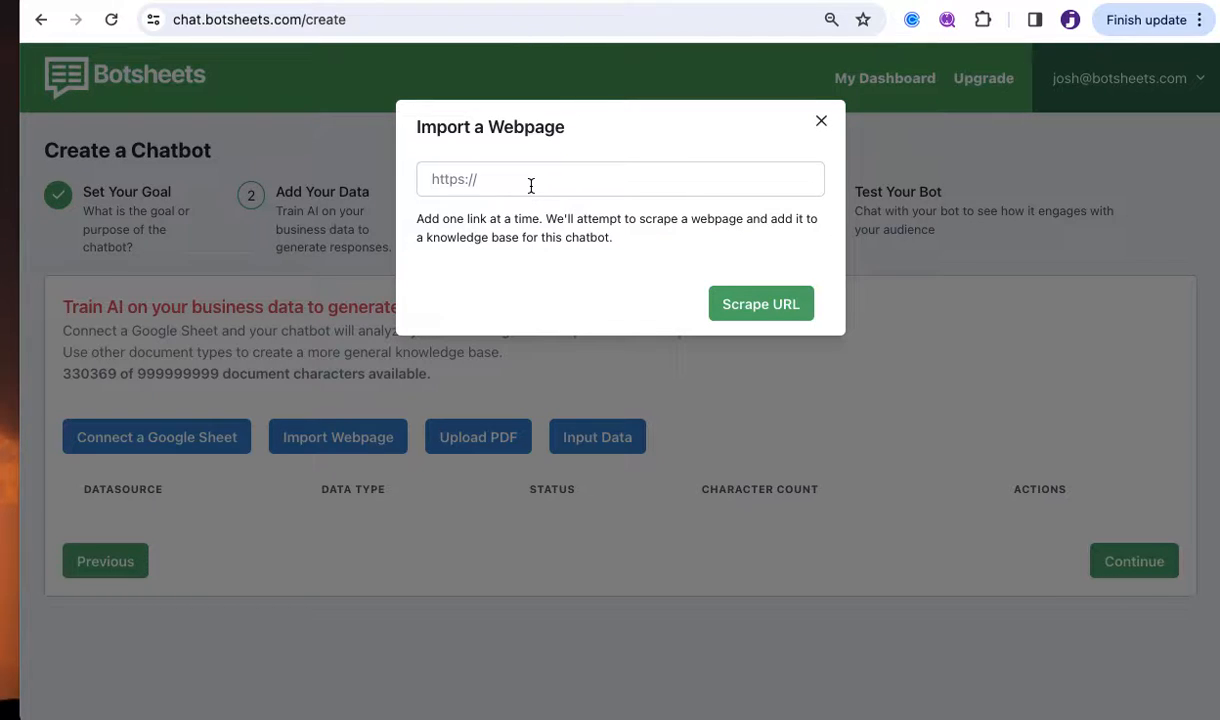
Close Import a Webpage, look at the Upload a PDF Document dialog, then close it.
left_click(821, 122)
left_click(491, 452)
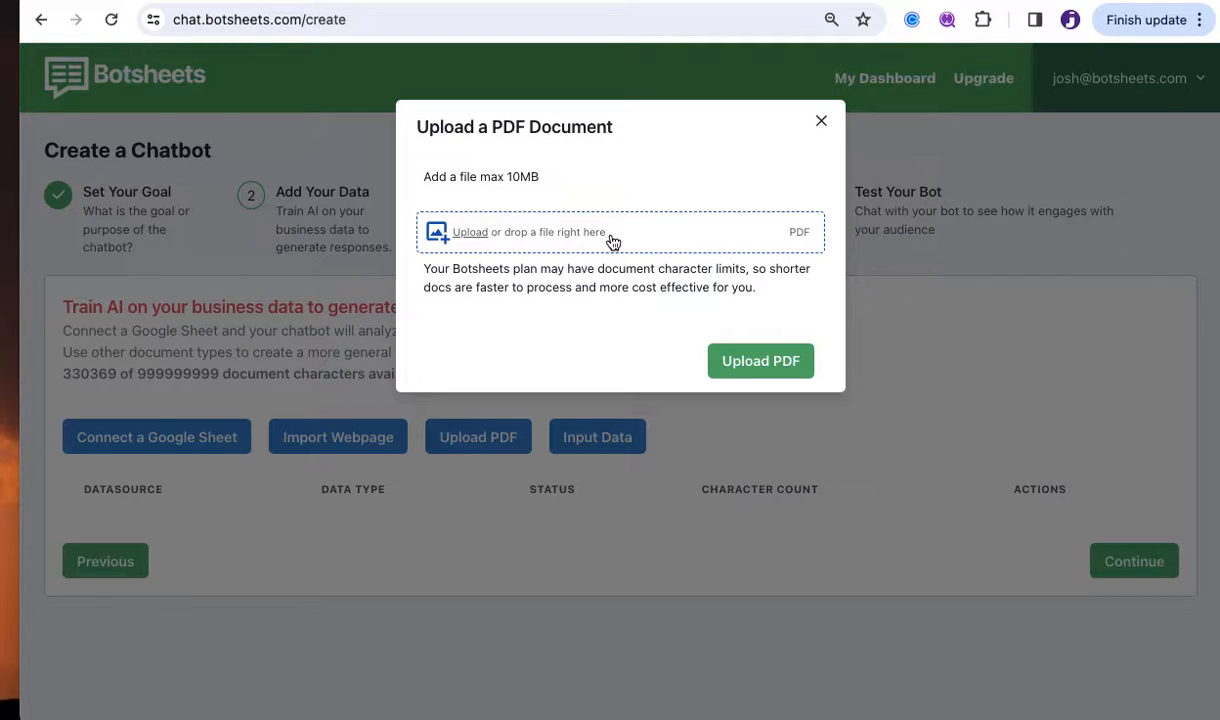
left_click(821, 121)
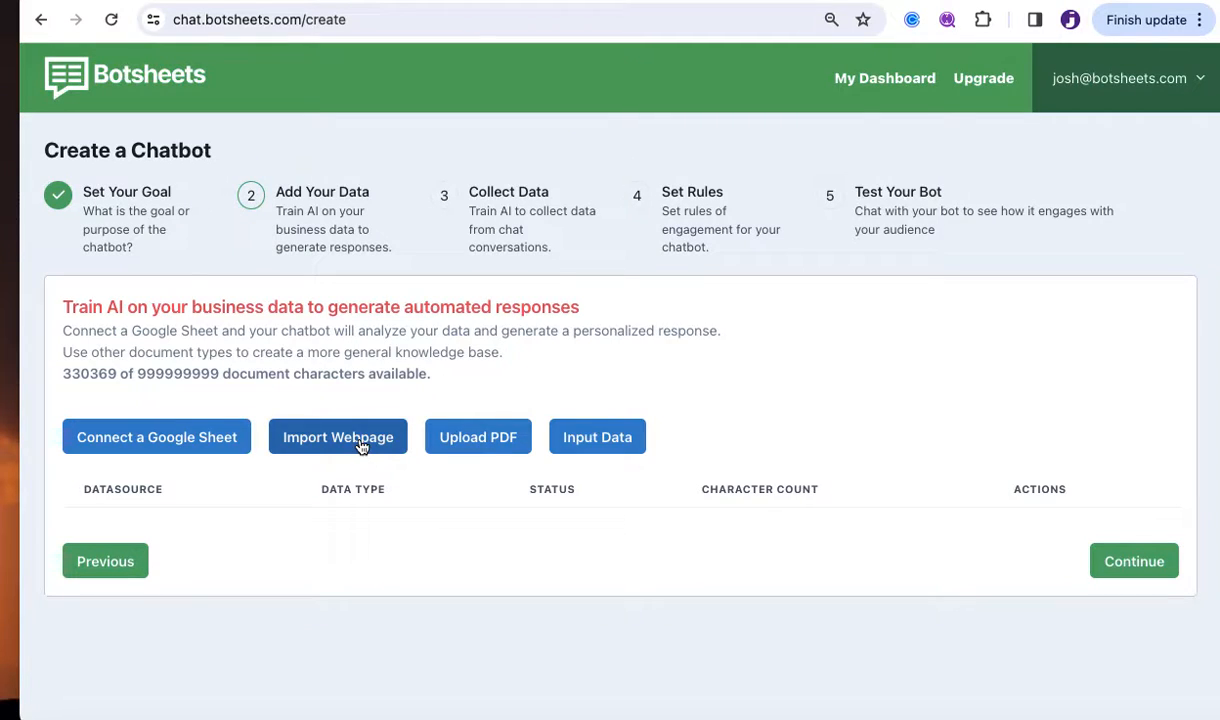
left_click(613, 450)
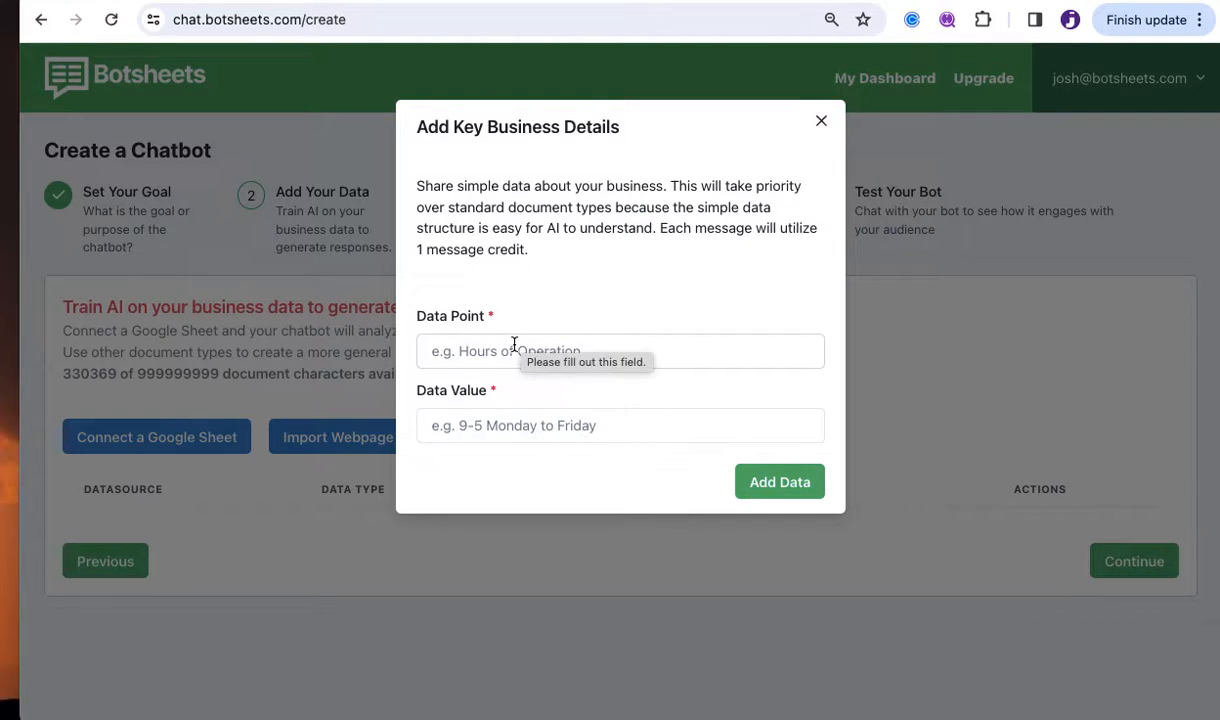
left_click(823, 123)
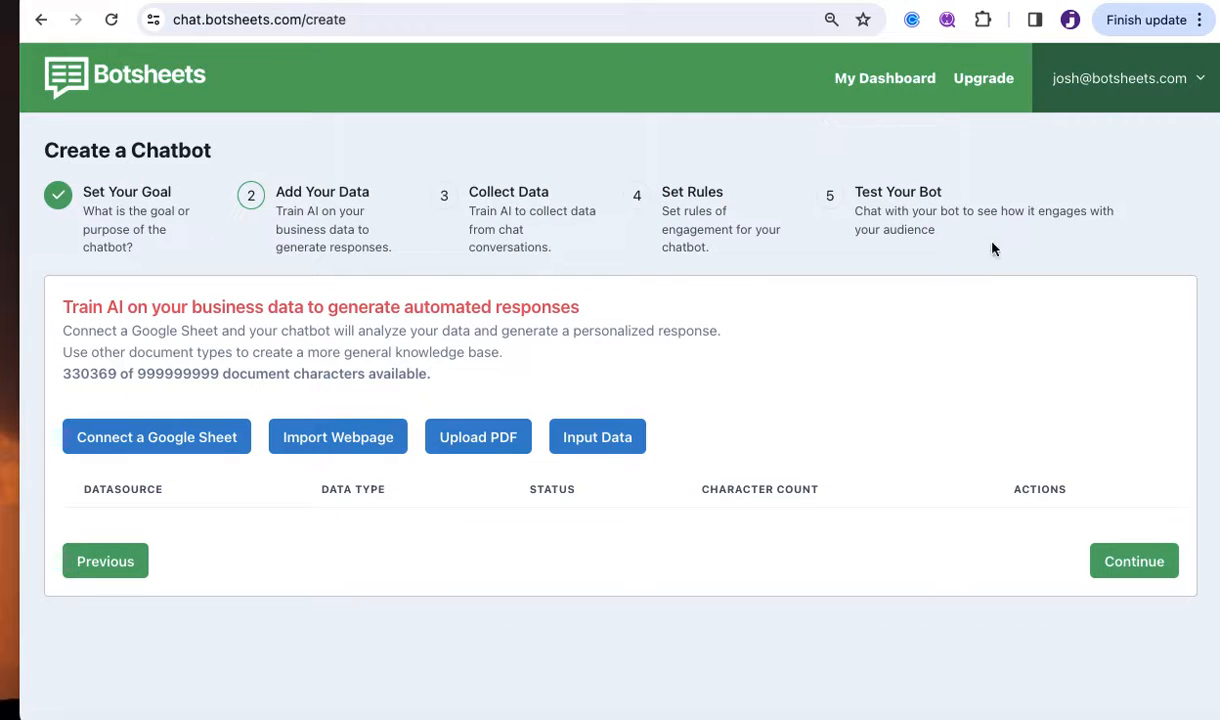
Bring up the Connect Google Sheets (Beta) dialog with empty sheet URL and description fields.
left_click(156, 446)
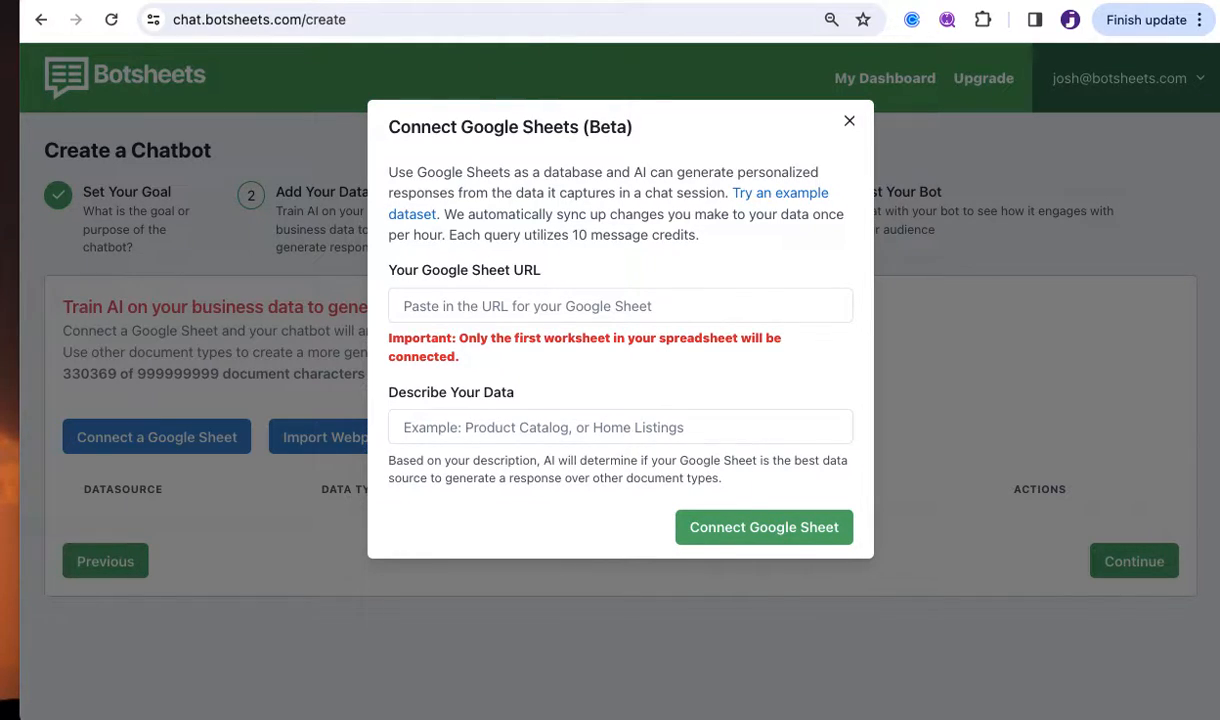
Follow 'Try an example dataset' and scroll the Sample Datasets page to Real Estate Listings.
left_click(400, 1)
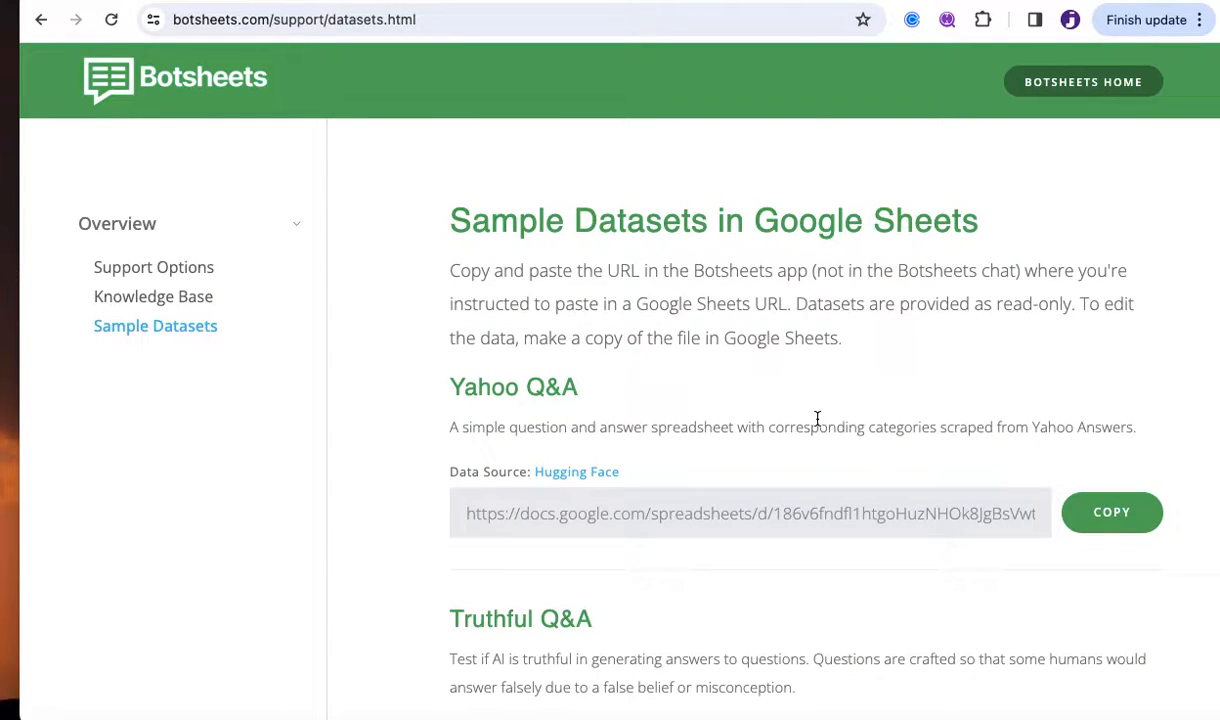
scroll(817, 418, "down", 5)
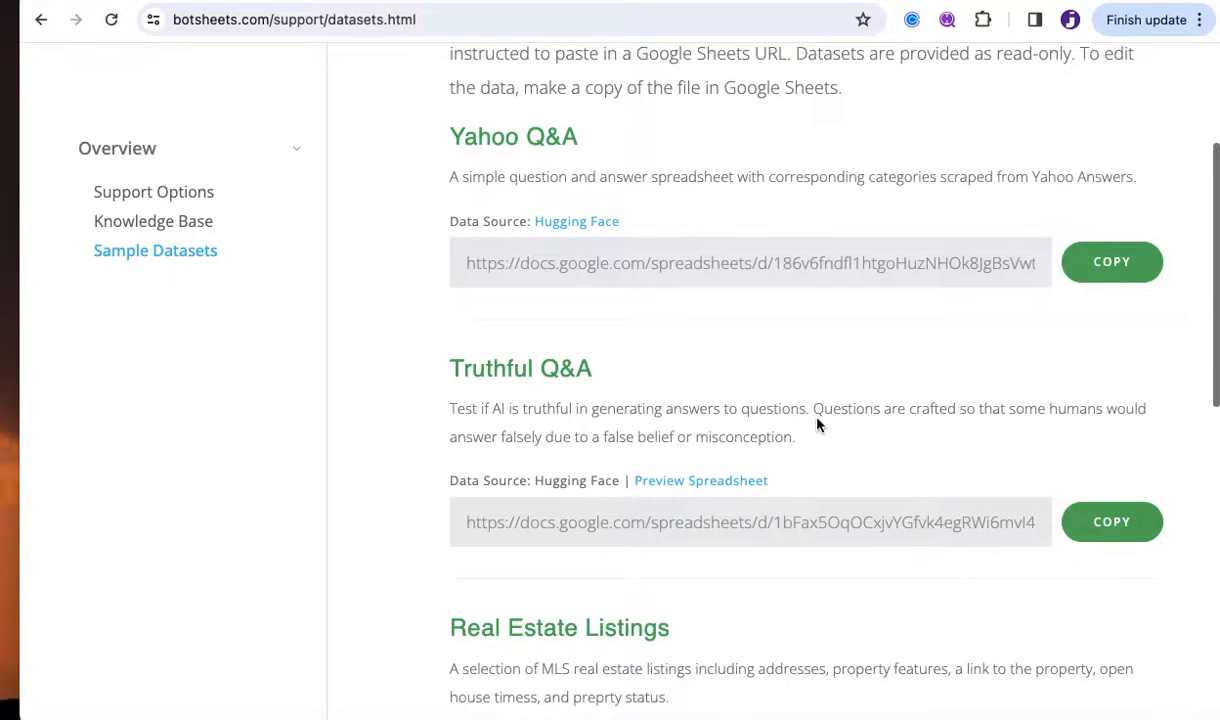
scroll(817, 418, "down", 1)
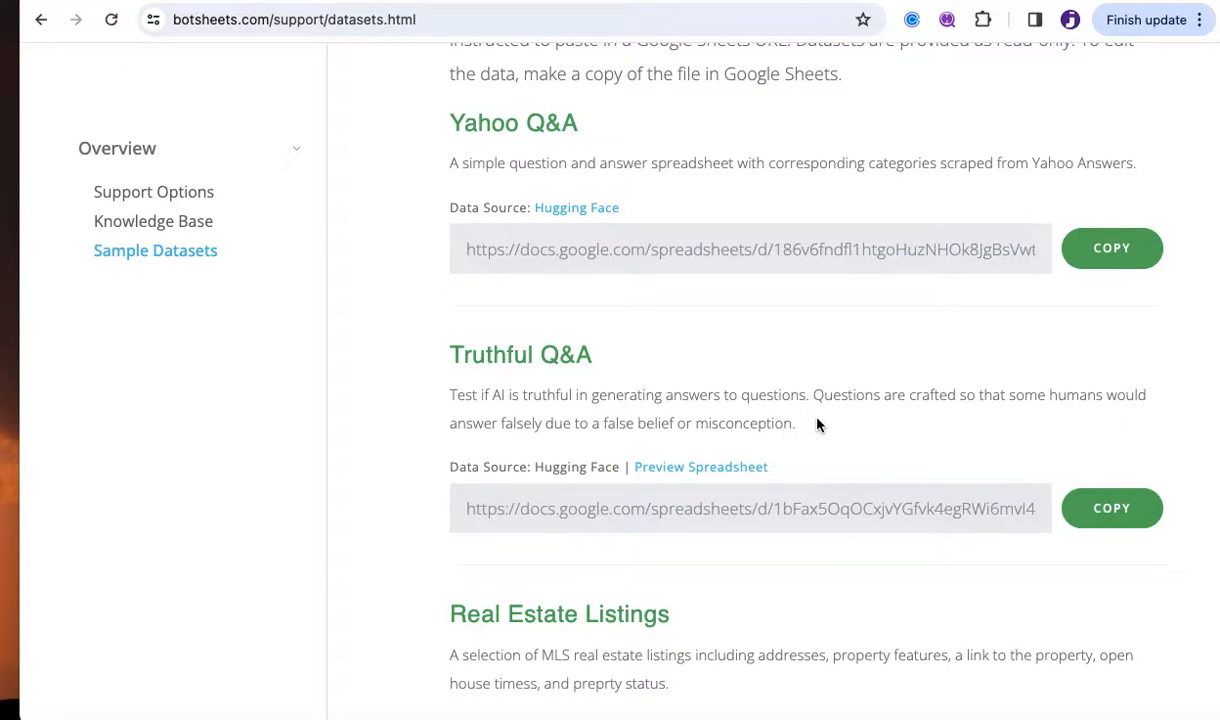
scroll(817, 425, "down", 6)
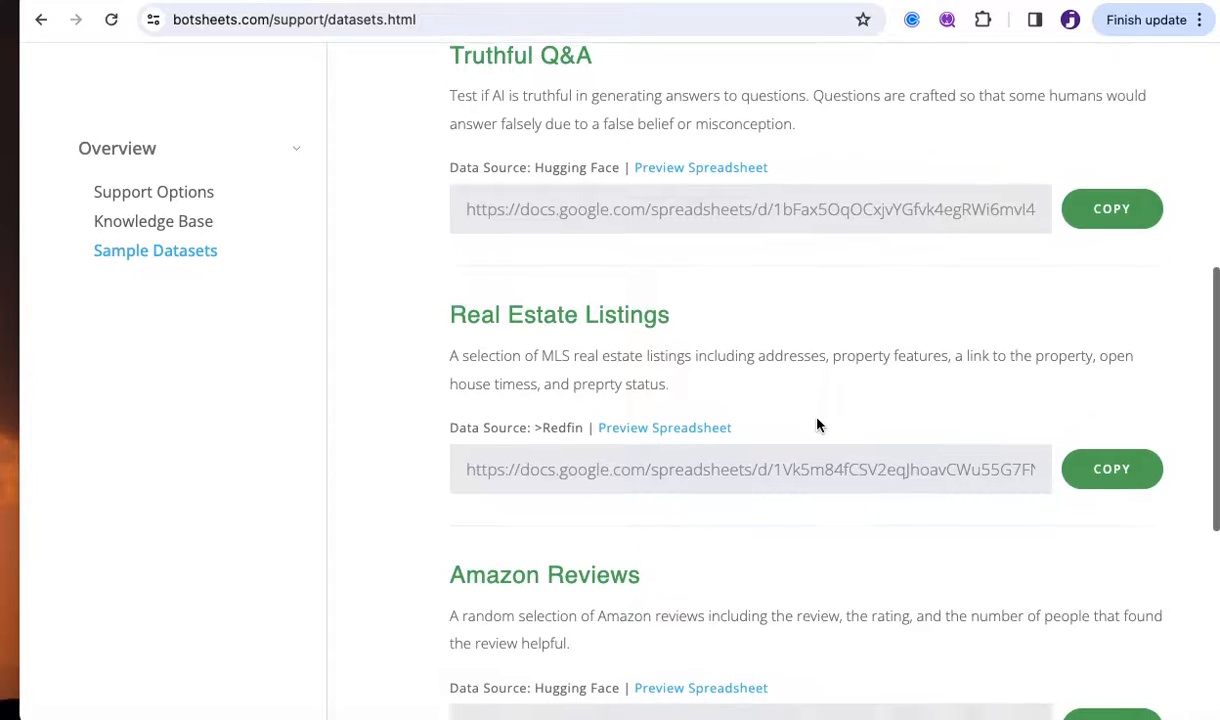
scroll(817, 425, "down", 3)
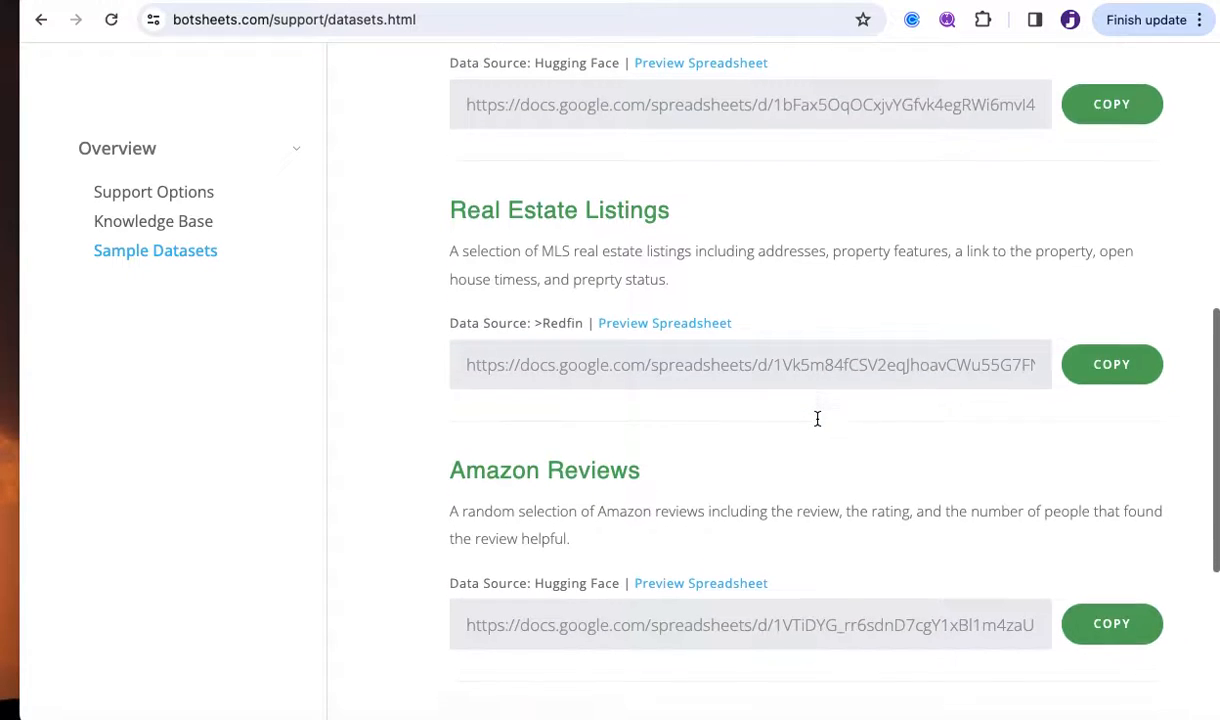
scroll(817, 418, "down", 1)
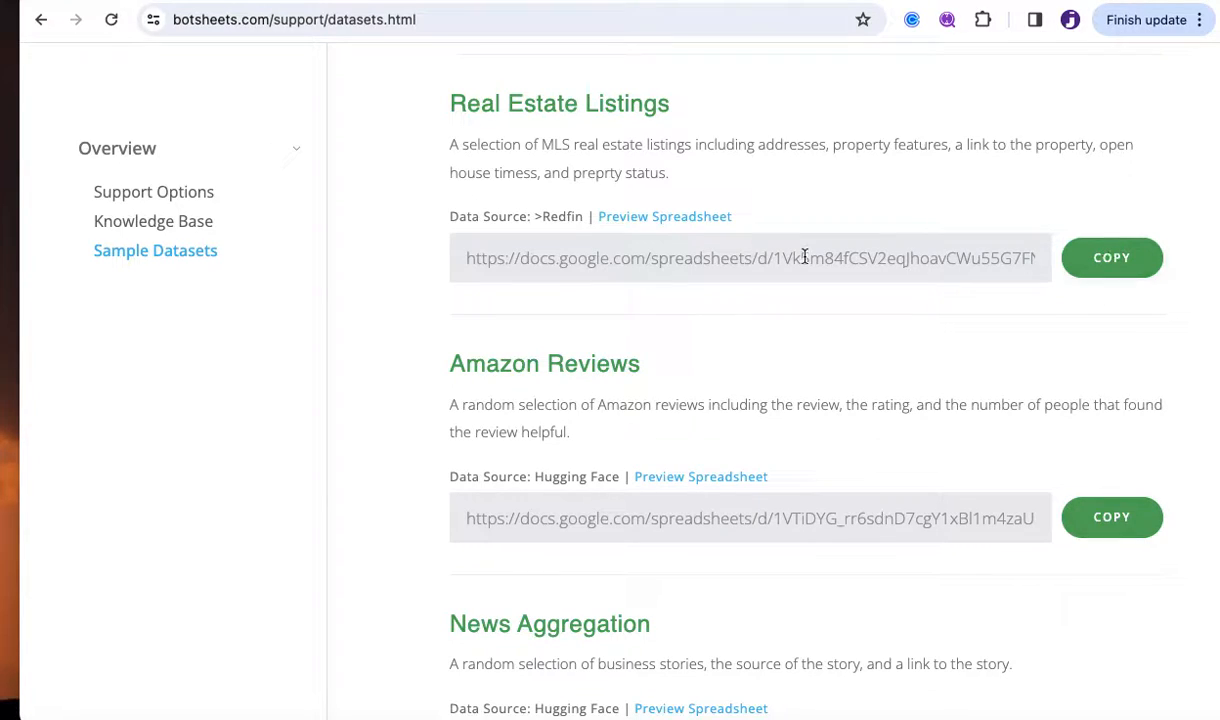
Preview the Real Estate Listings spreadsheet and auto-fit columns C (PROPERTY TYPE) and D (ADDRESS).
left_click(680, 222)
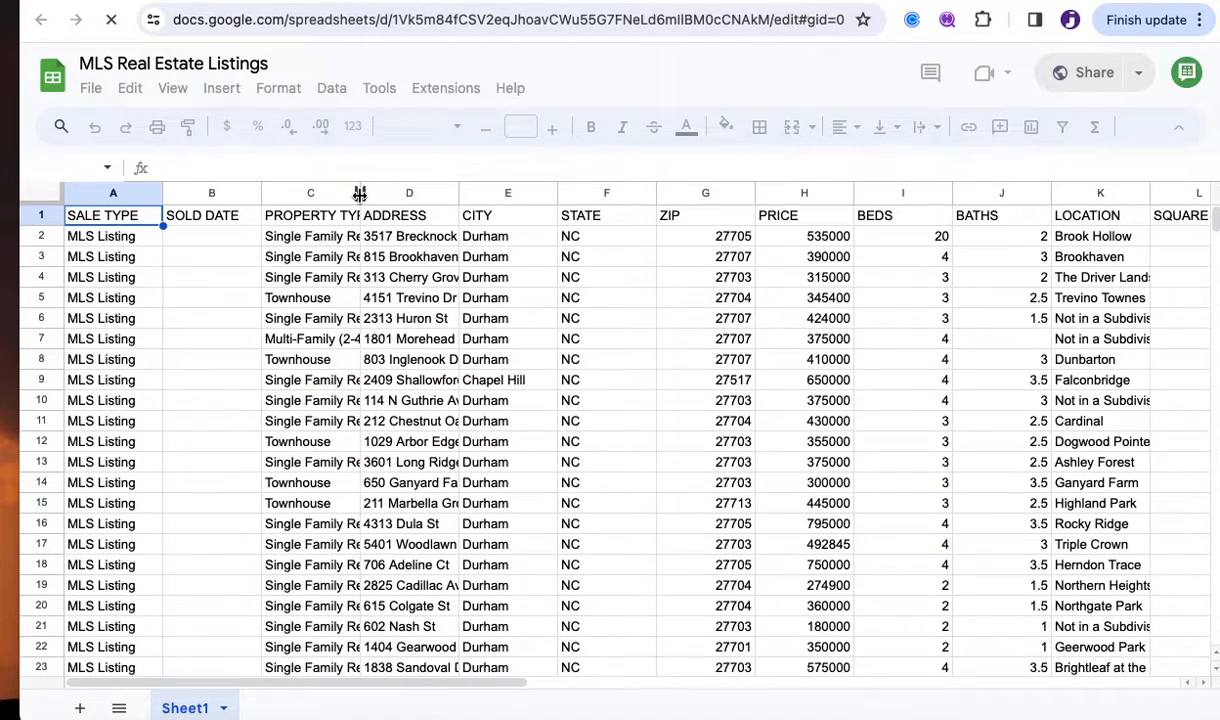
double_click(360, 193)
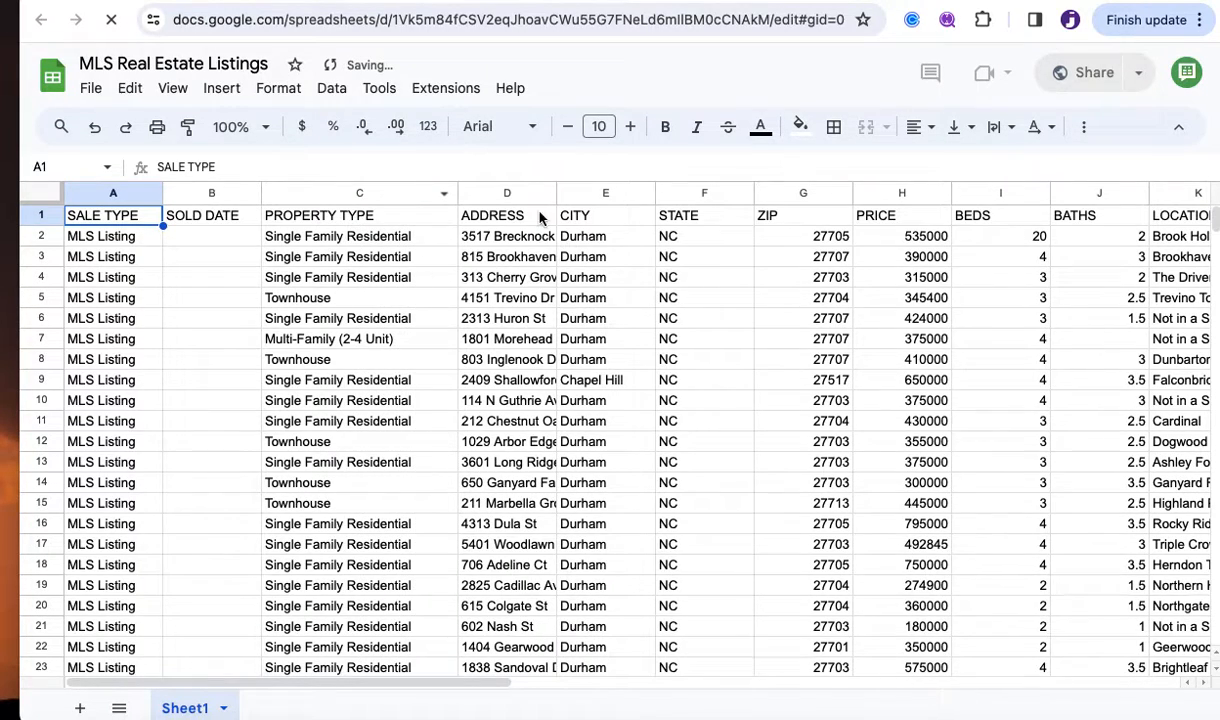
double_click(556, 193)
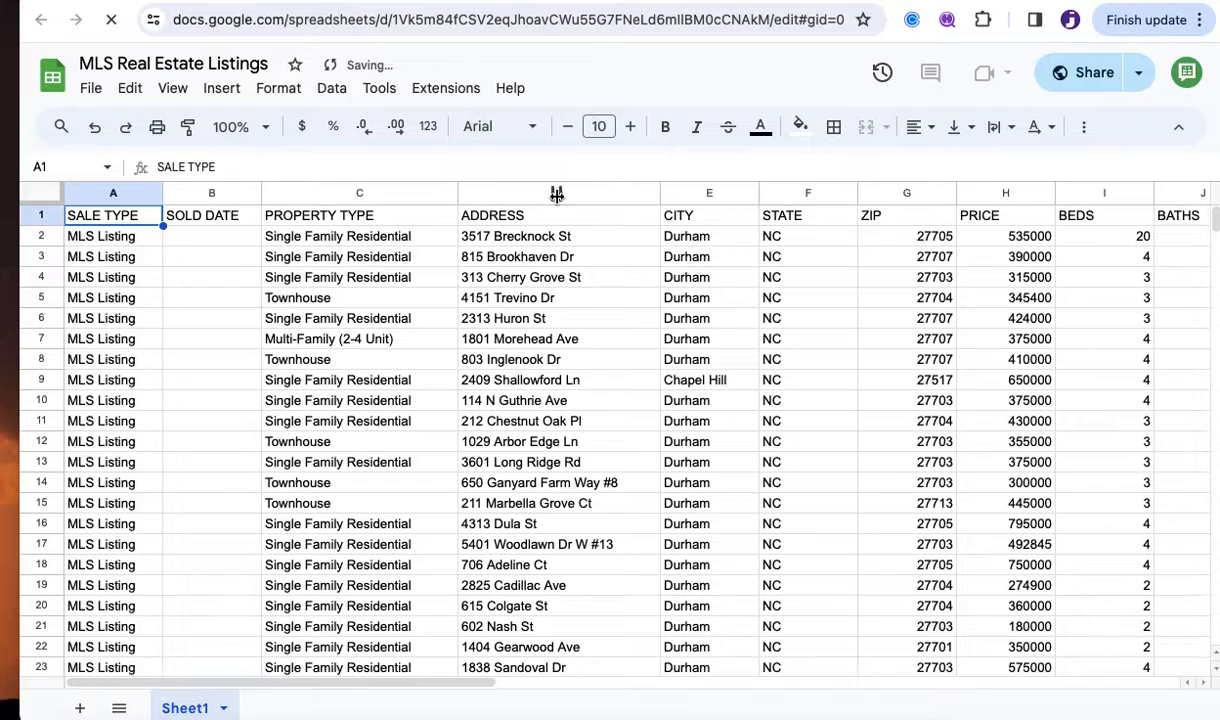
scroll(825, 305, "right", 2)
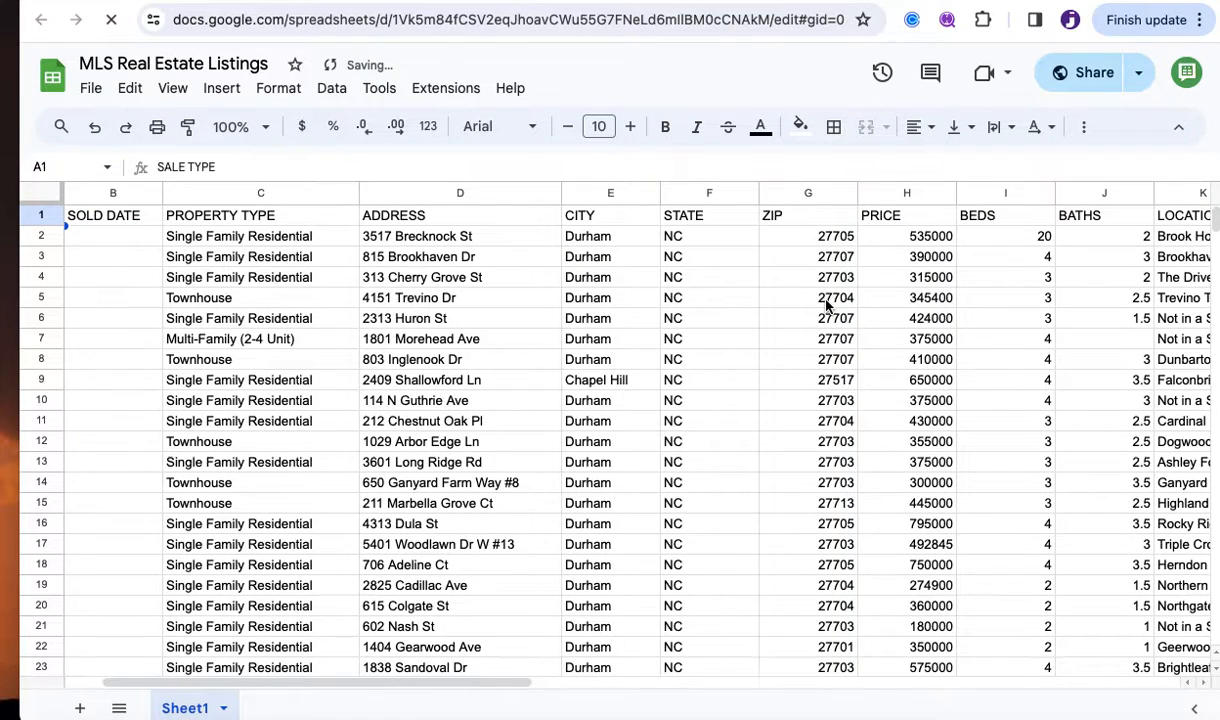
scroll(825, 305, "right", 2)
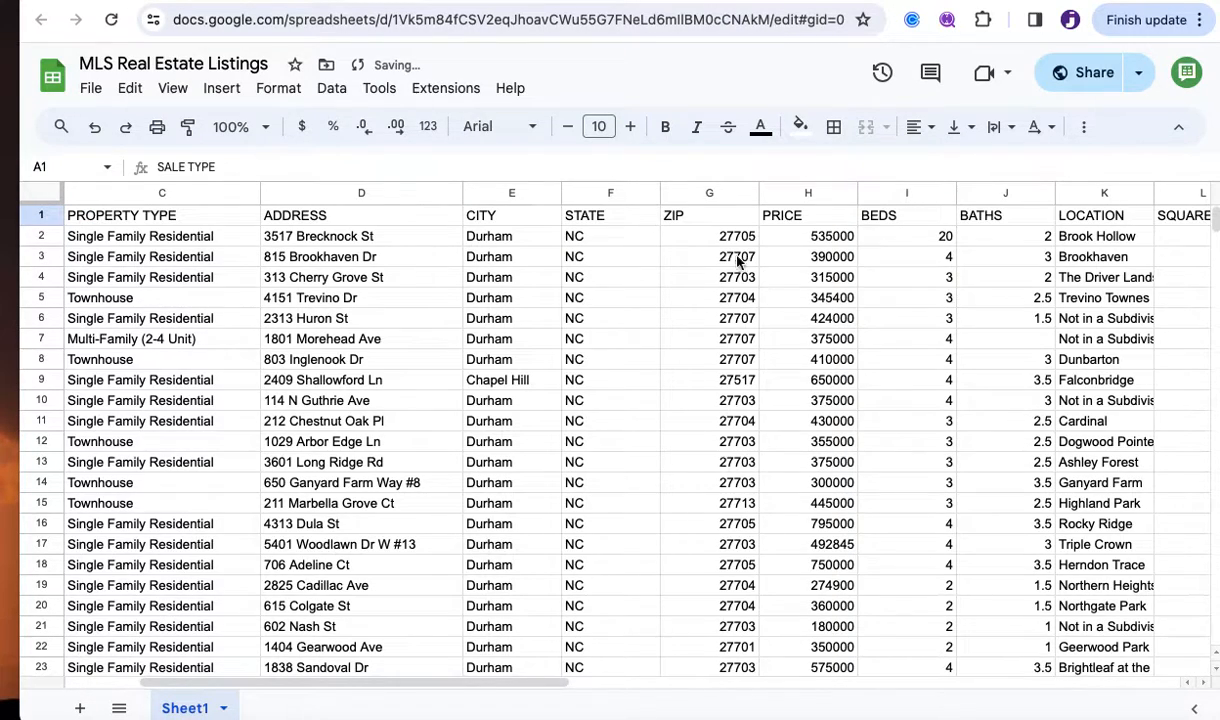
scroll(832, 301, "right", 2)
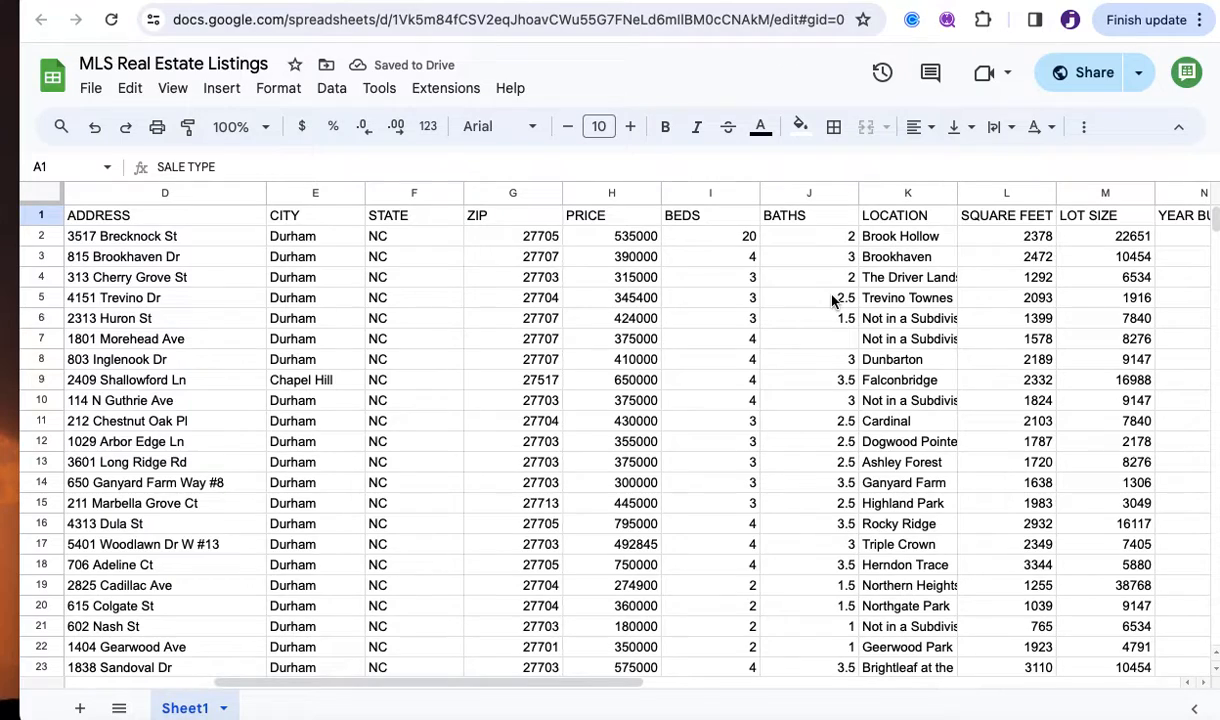
Correct the bed count in cell I2 from 20 to 4.
left_click(714, 244)
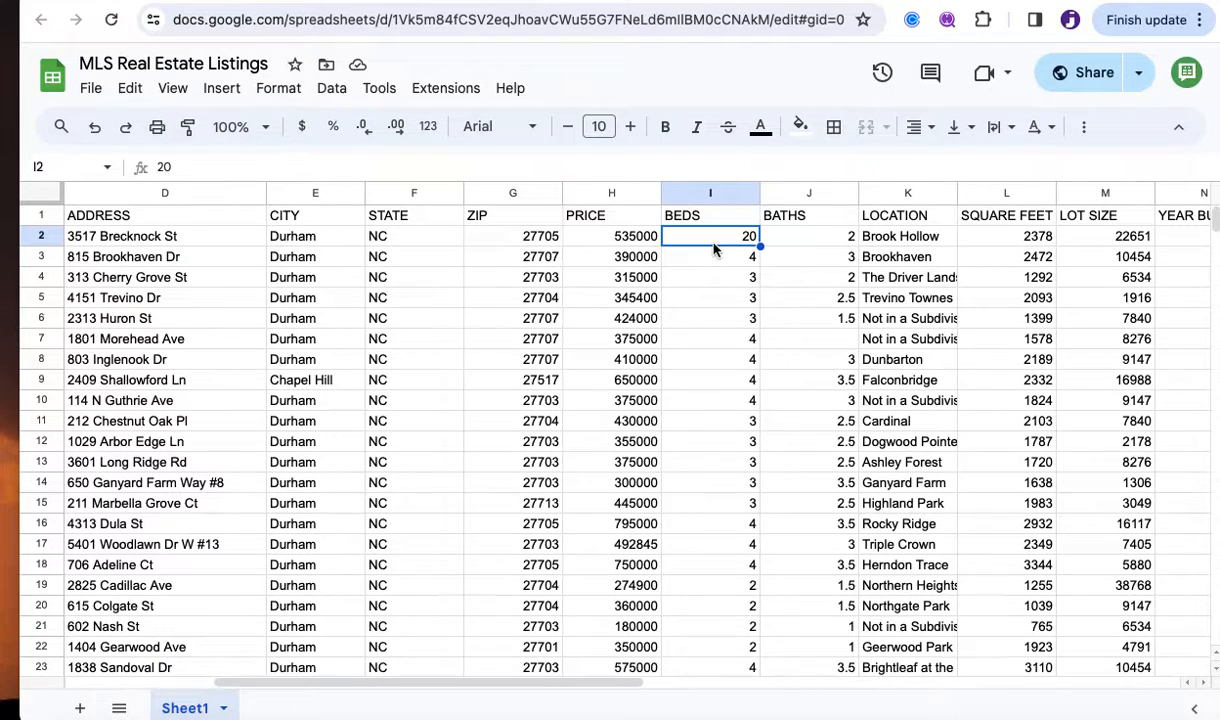
type("4")
key("Return")
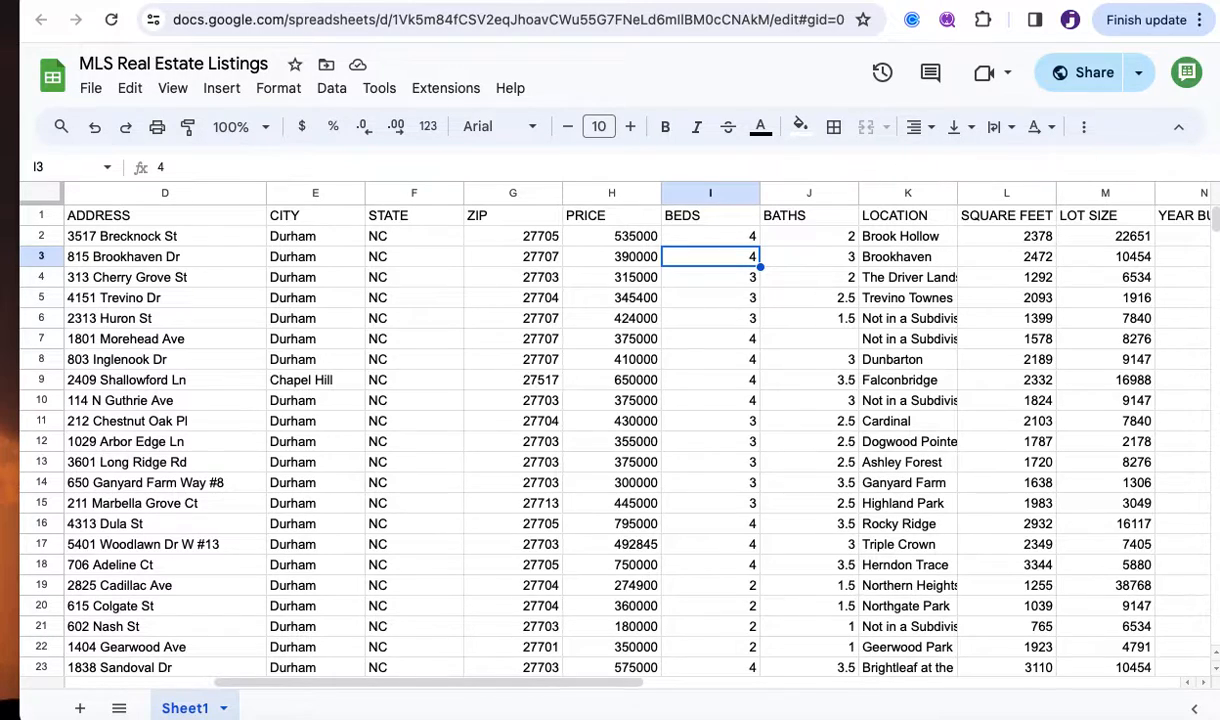
Review row 3's listing details from BATHS across to the open house start time column.
left_click(809, 257)
left_click(908, 257)
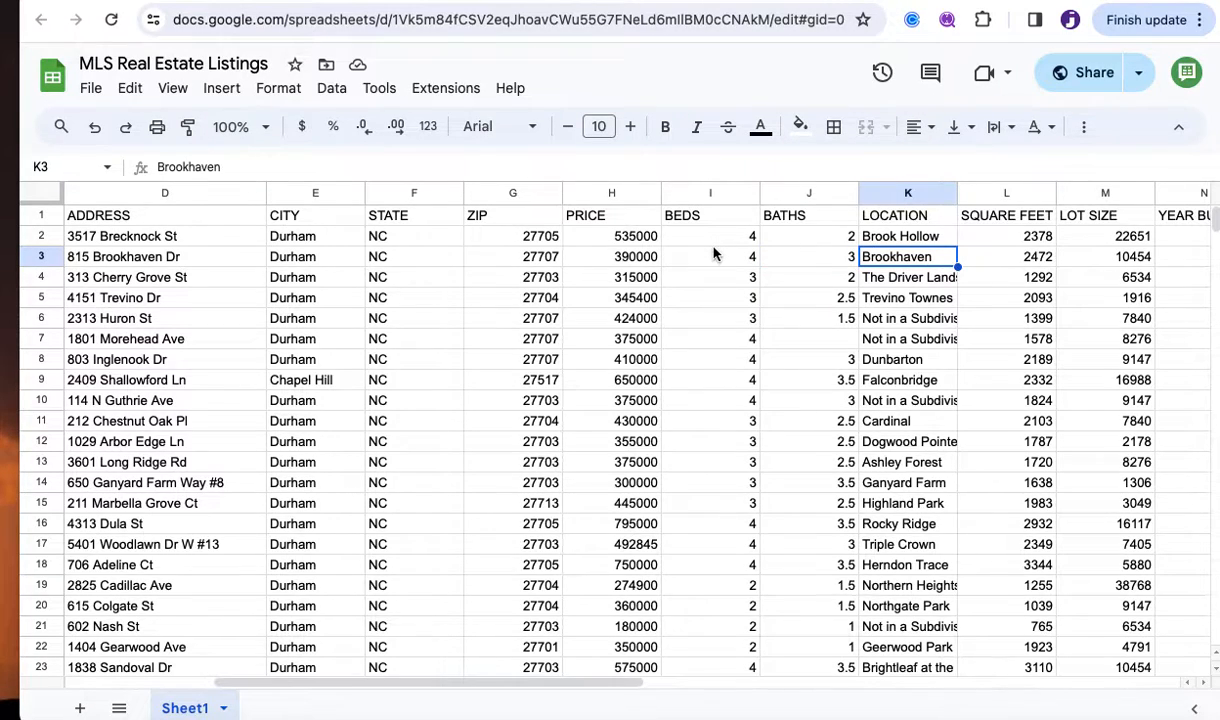
key("Right")
key("Right")
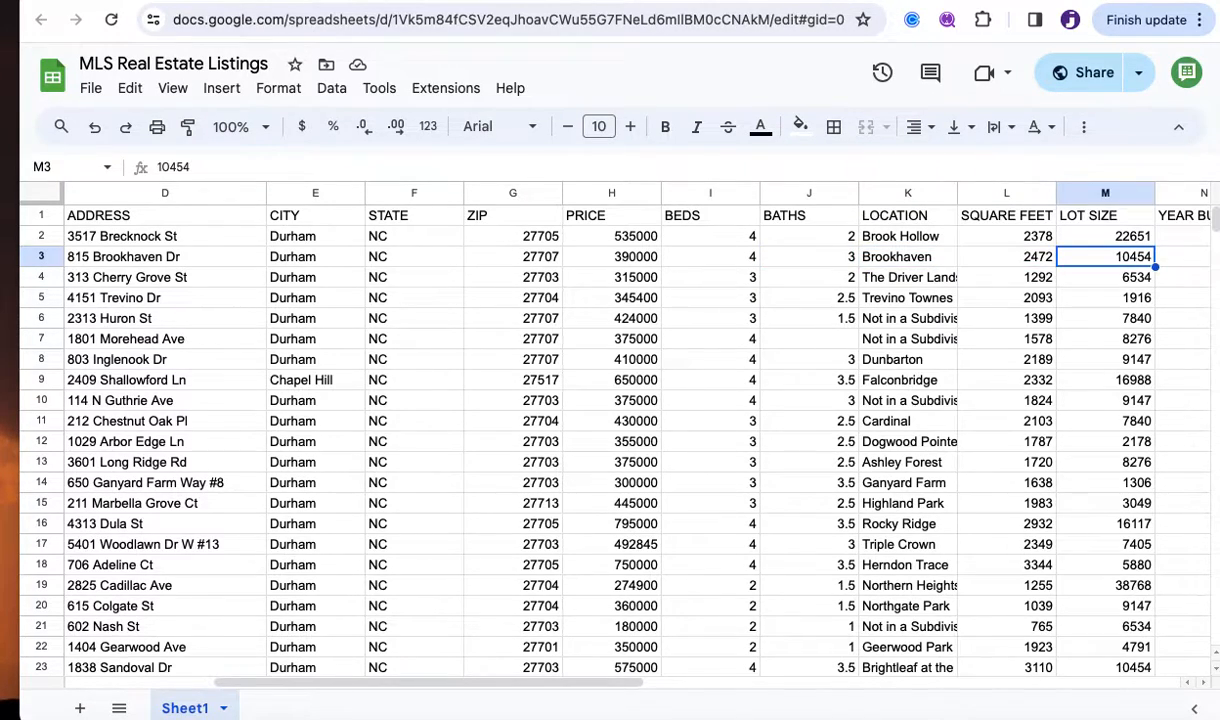
key("Right")
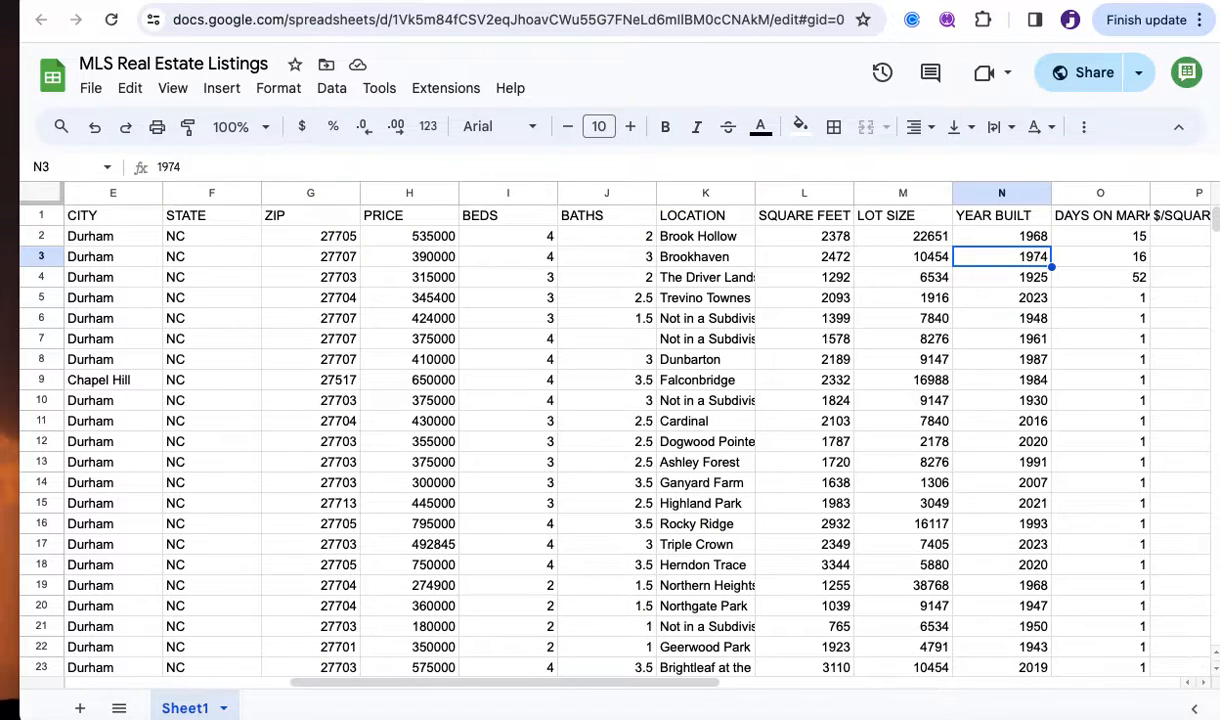
key("Right")
key("Right")
key("Left")
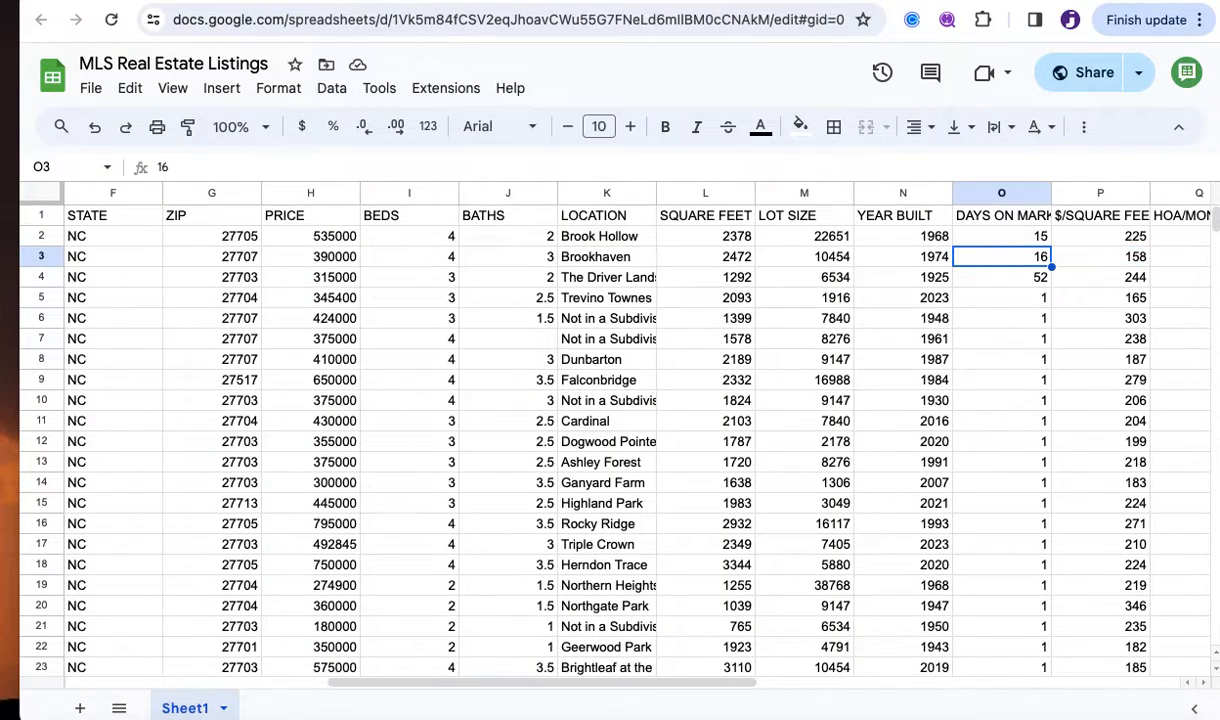
key("Right")
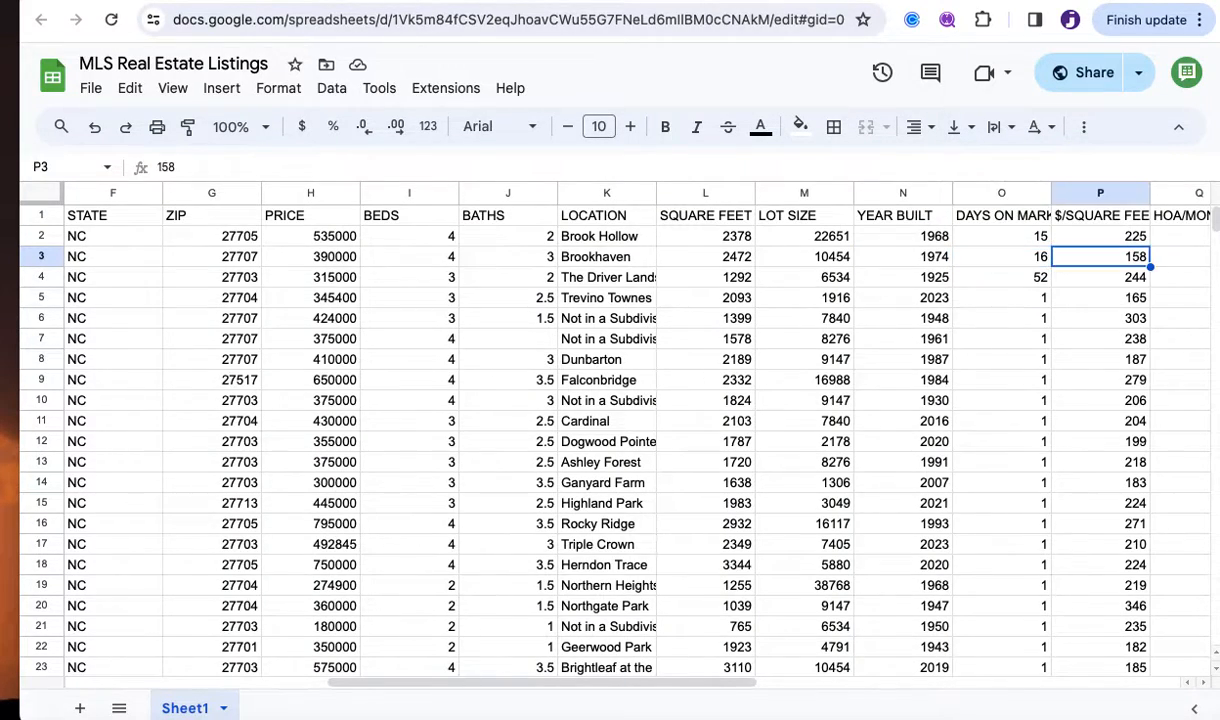
key("Right")
key("Left")
key("Right")
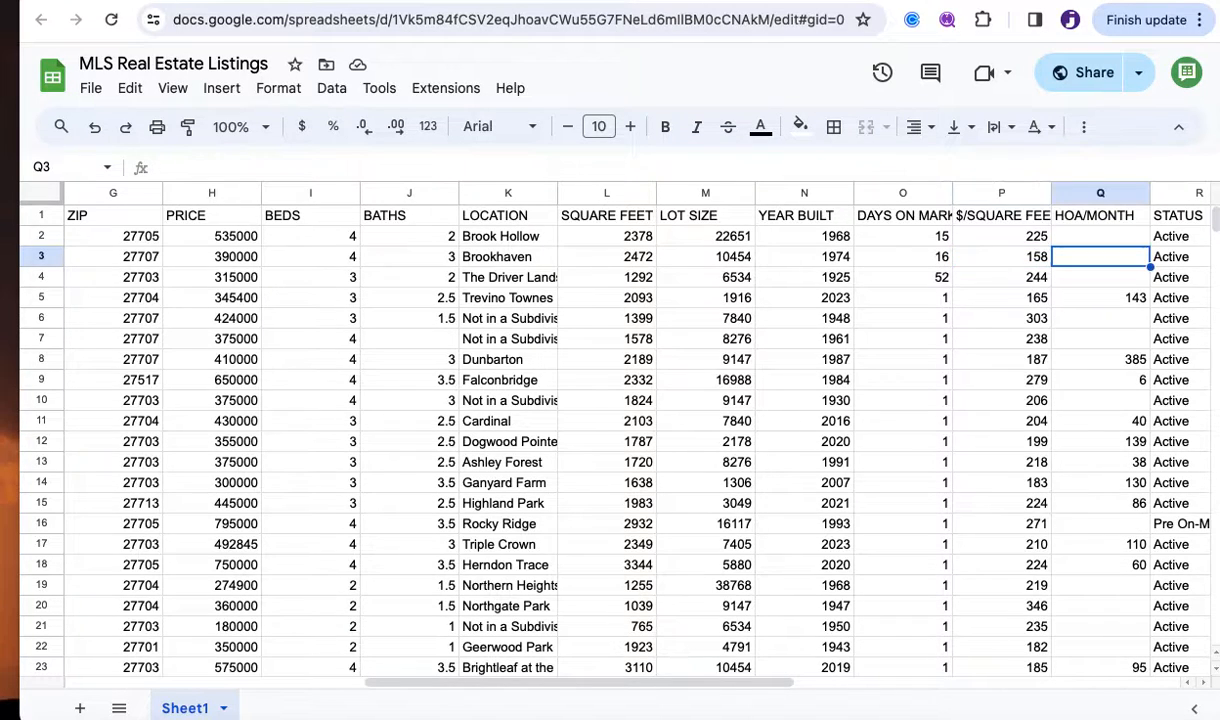
key("Right")
key("Right")
key("Left")
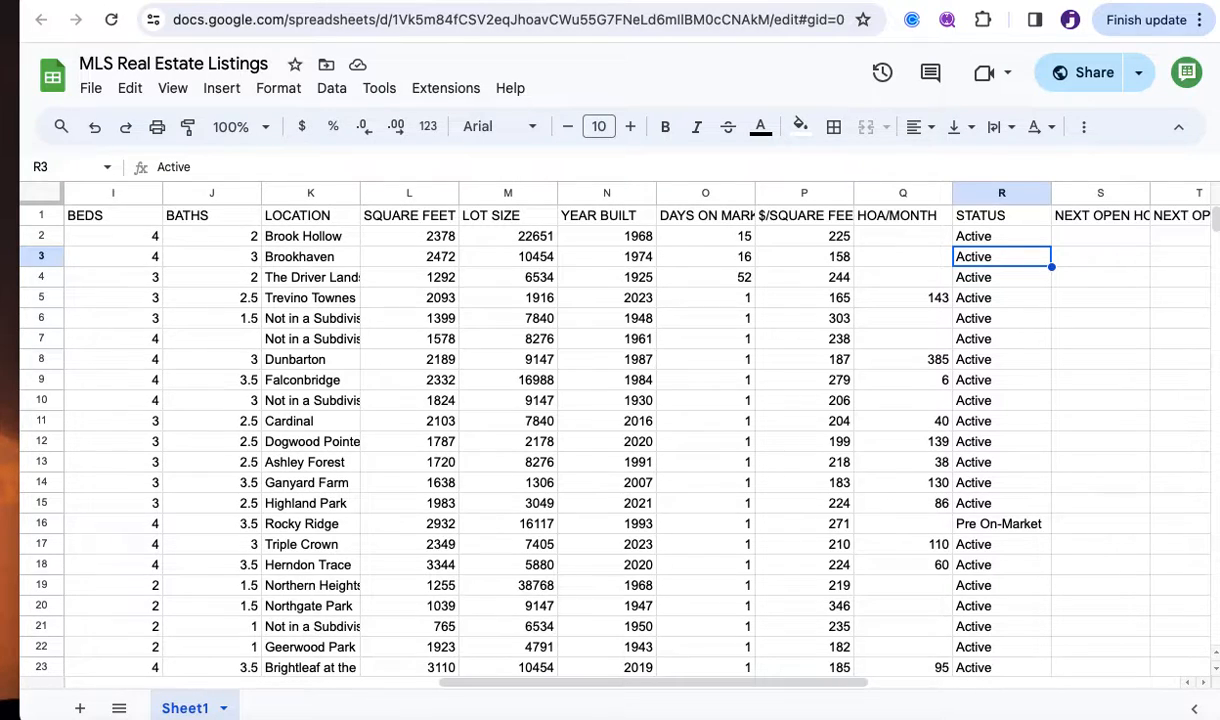
key("Right")
key("Right")
key("Left")
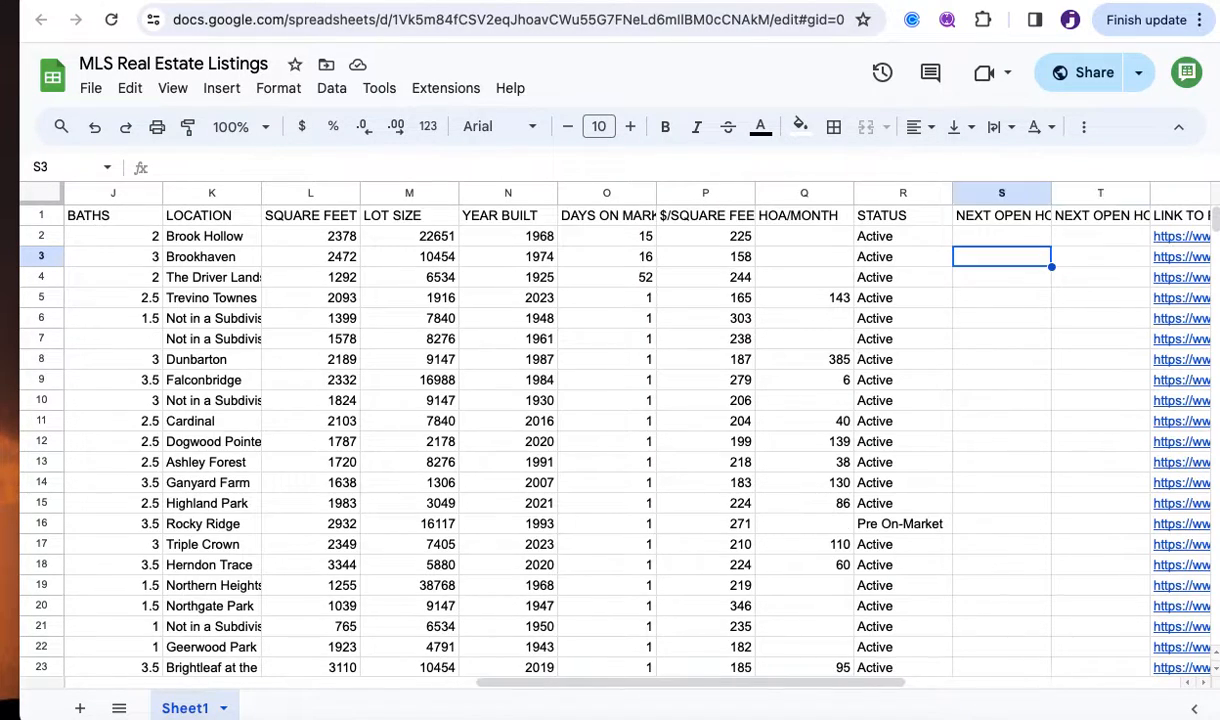
Auto-fit column S to show the full NEXT OPEN HOUSE START TIME header.
scroll(986, 480, "down", 3)
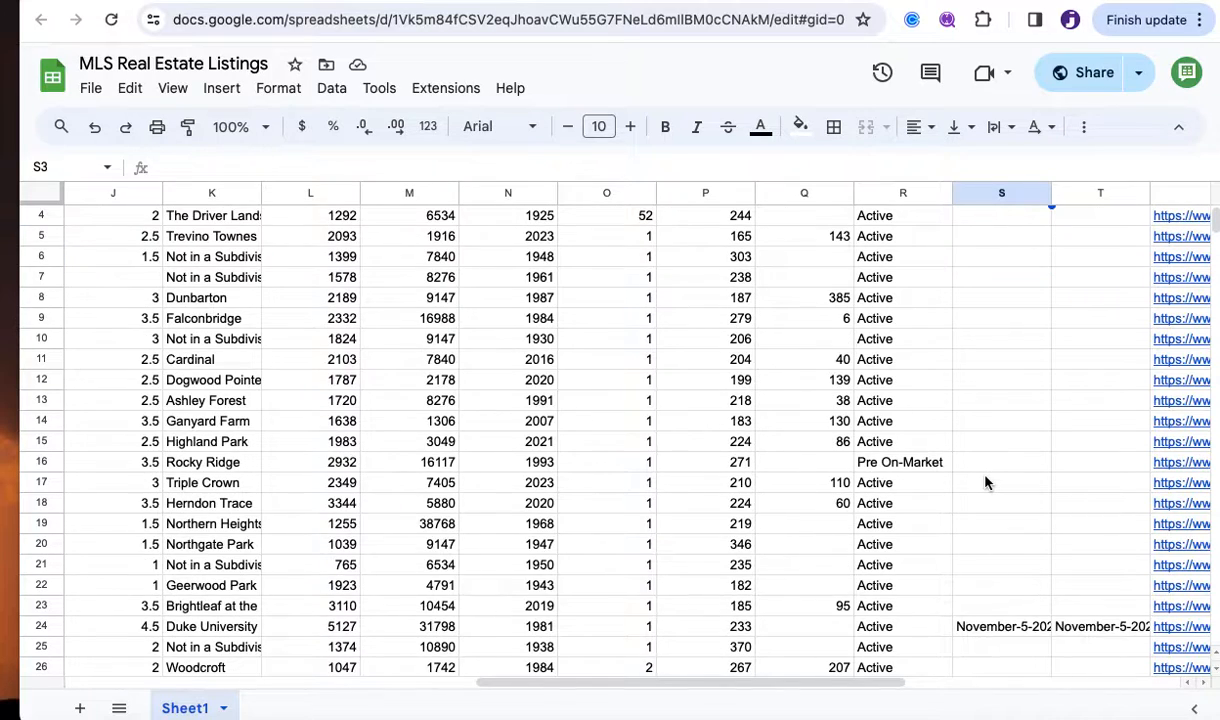
scroll(986, 482, "down", 1)
scroll(986, 482, "up", 4)
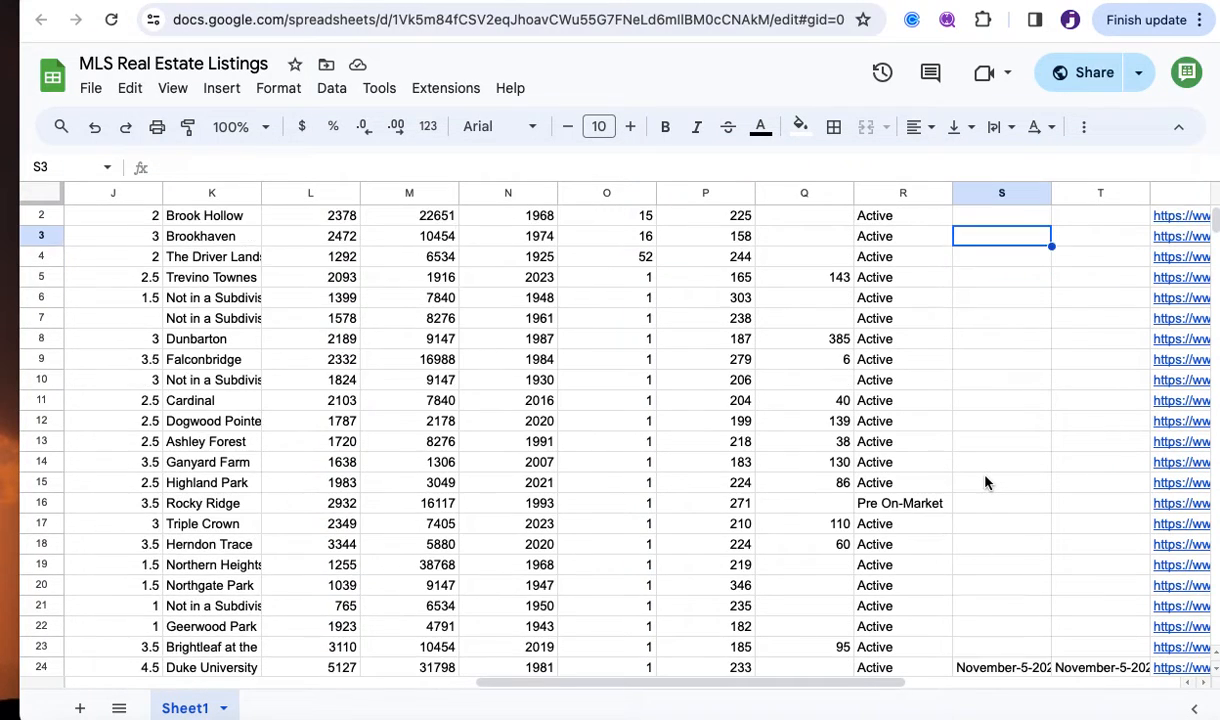
double_click(1049, 197)
scroll(1052, 354, "down", 5)
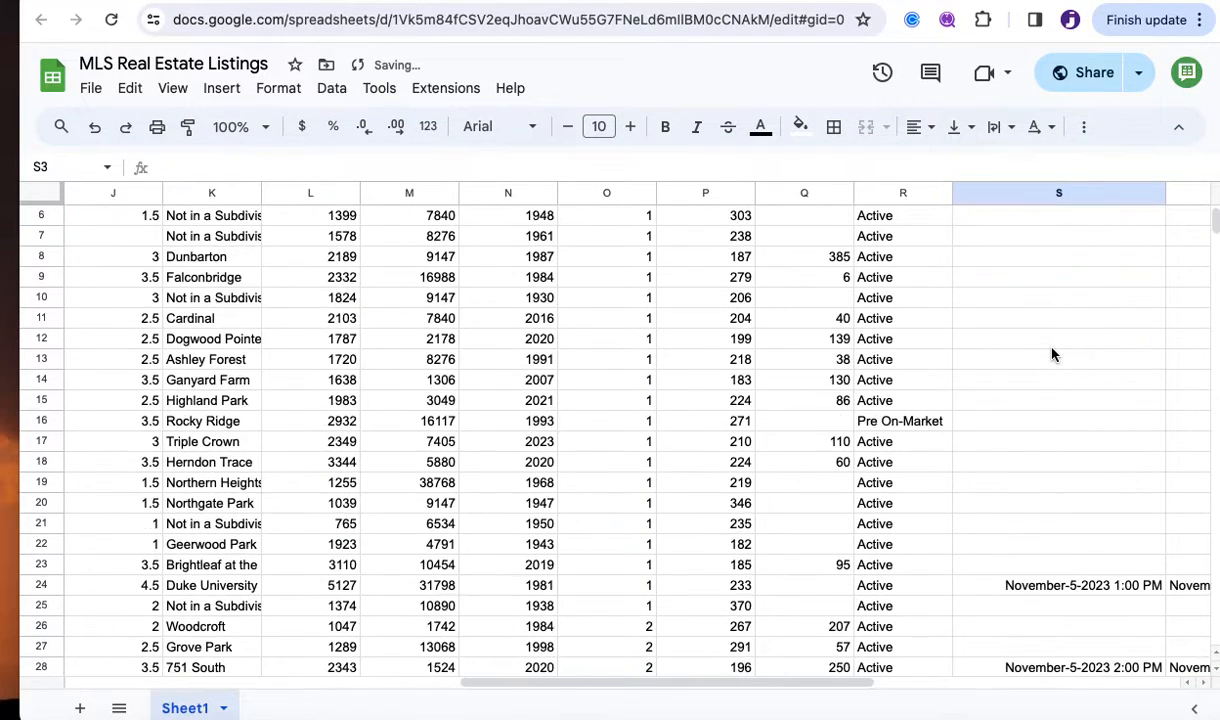
scroll(1052, 354, "down", 1)
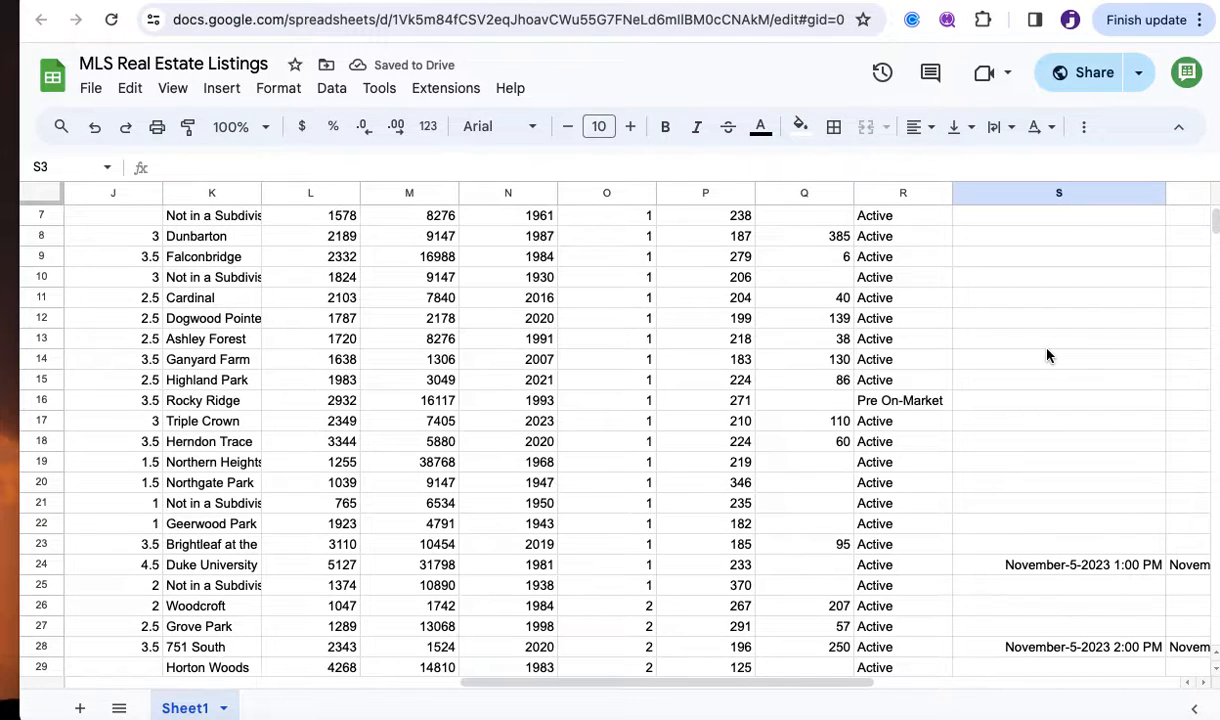
Auto-fit column T to show the full NEXT OPEN HOUSE END TIME header.
key("Up")
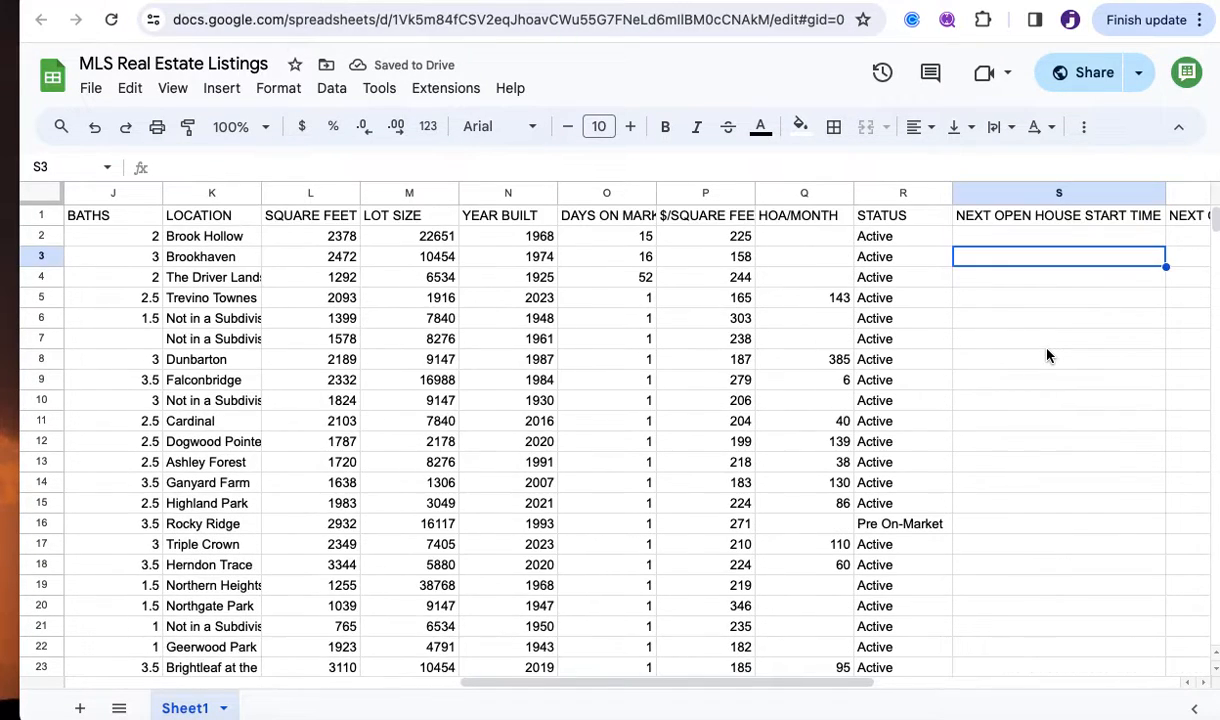
key("Up")
key("Right")
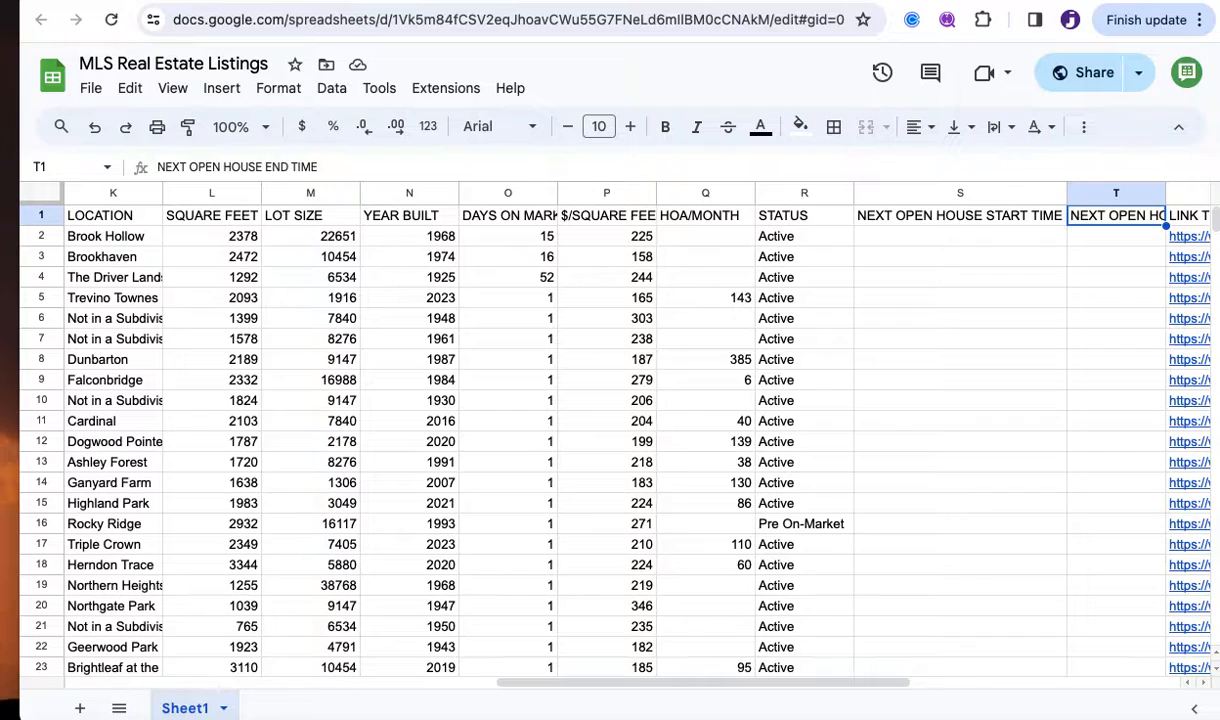
double_click(1167, 193)
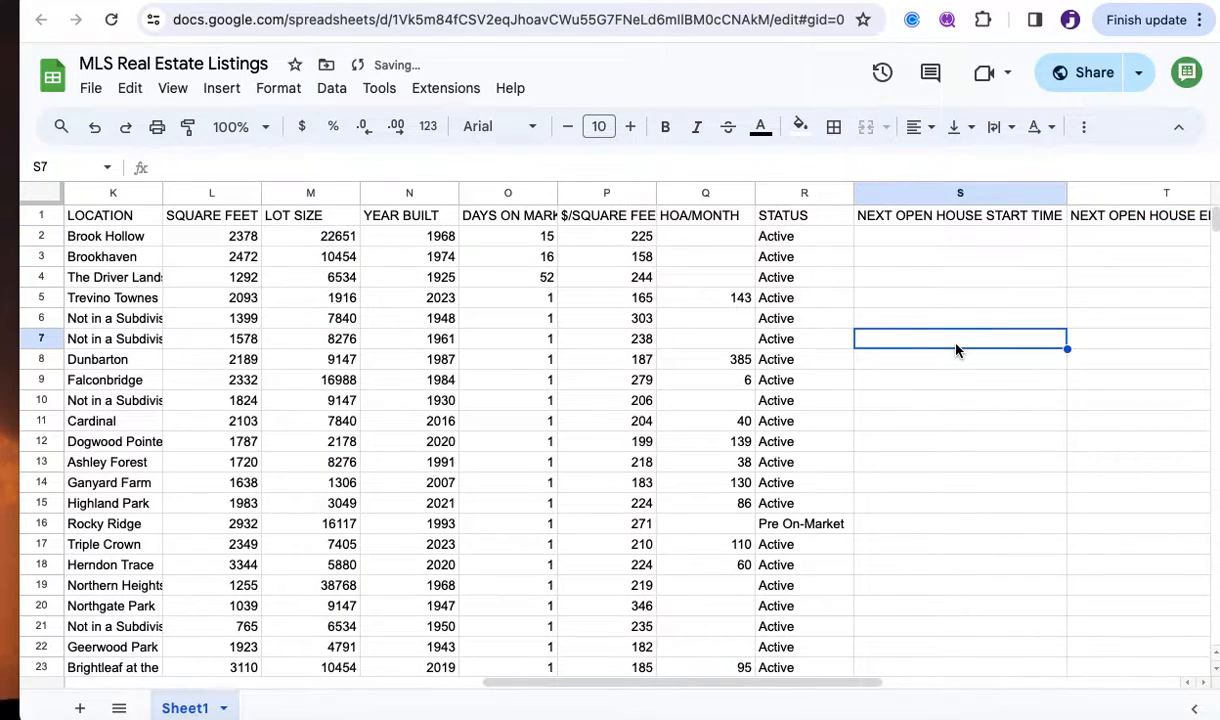
scroll(956, 349, "right", 2)
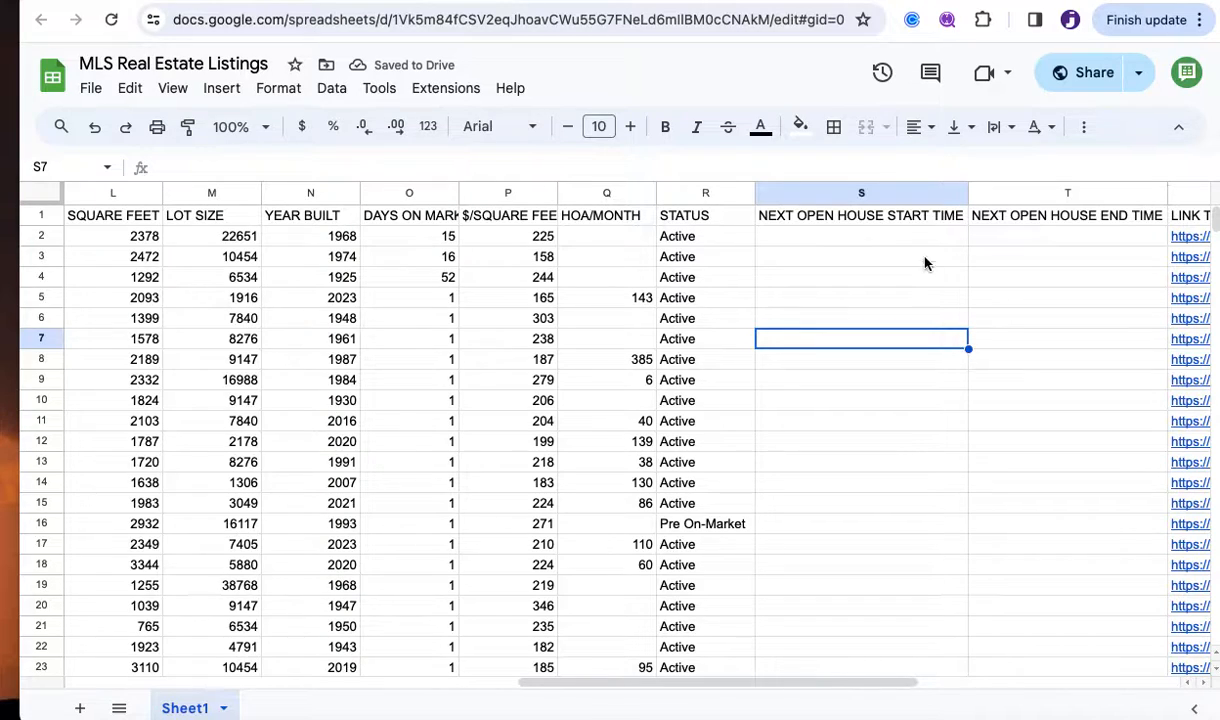
left_click(1067, 215)
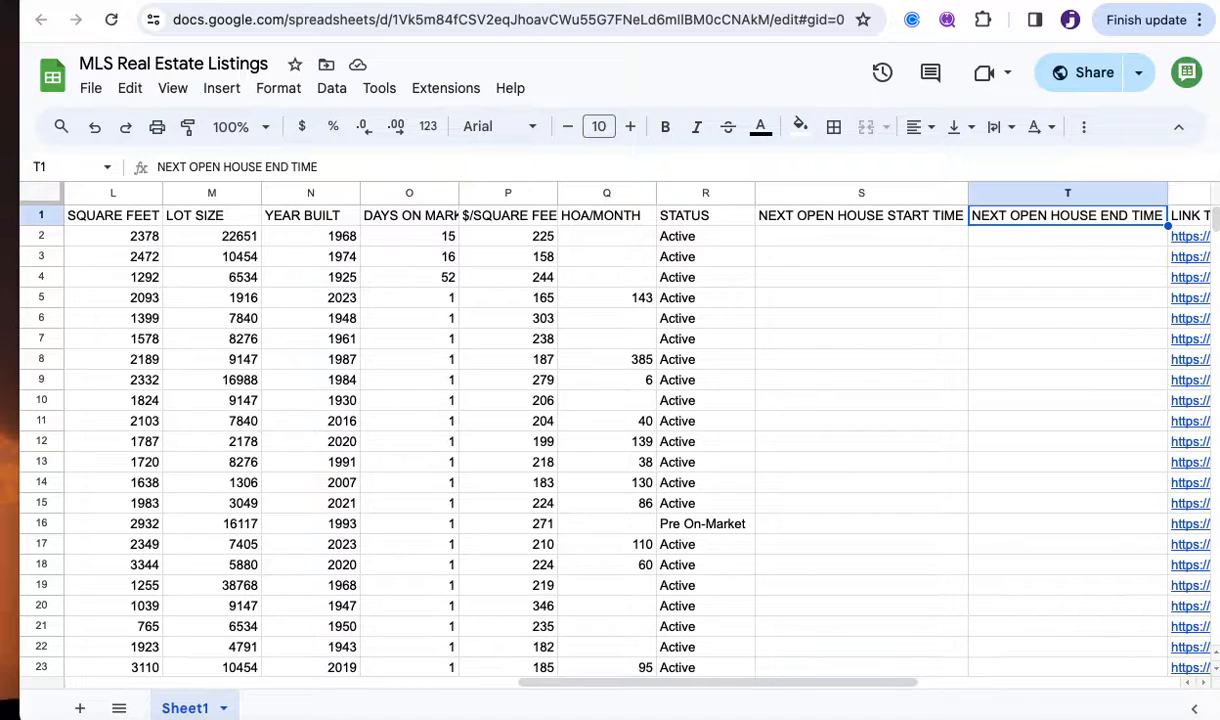
Review the remaining headers (LINK TO PROPERTY, SOURCE, MLS#, LATITUDE) and return to SALE TYPE.
key("Left")
key("Right")
key("Right")
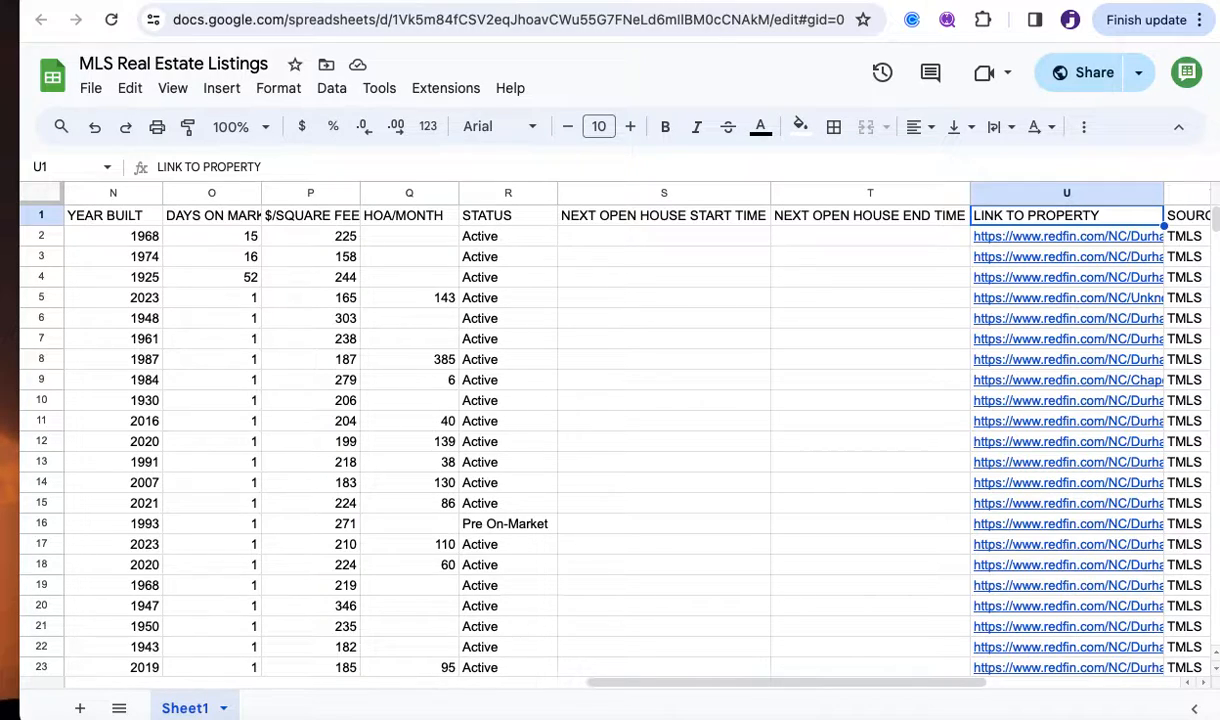
key("Right")
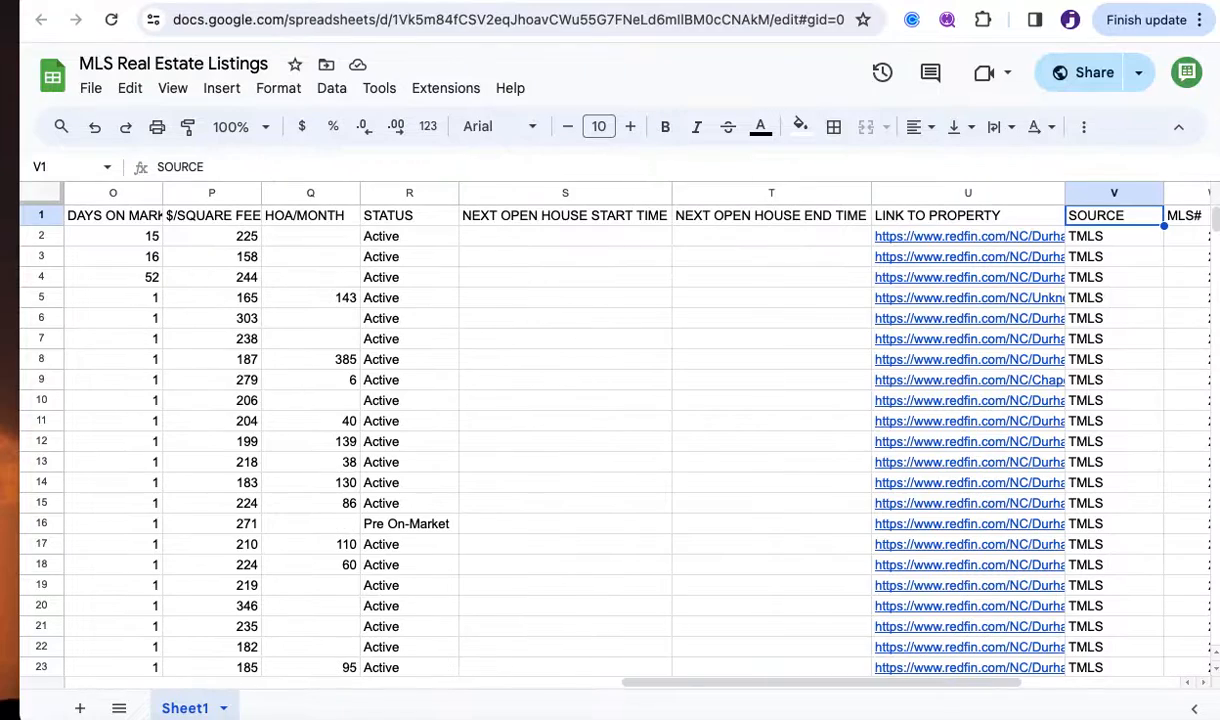
key("Left")
key("Right")
key("Right")
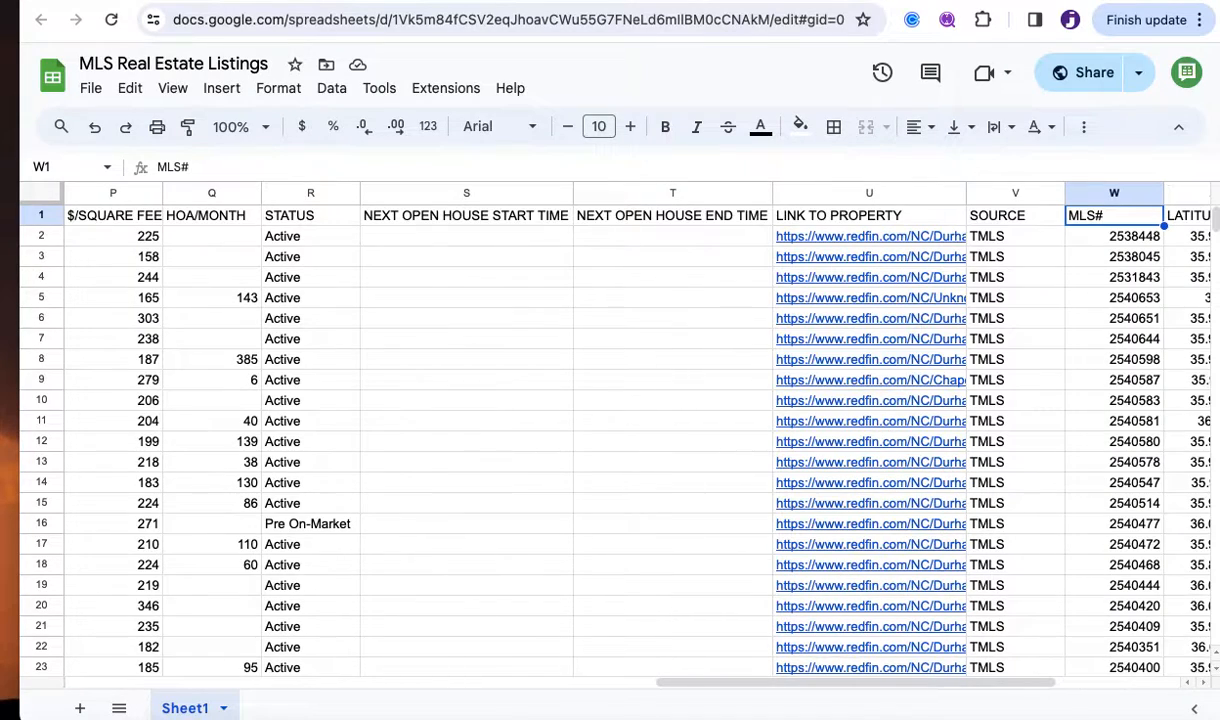
key("Right")
key("Left")
key("Right")
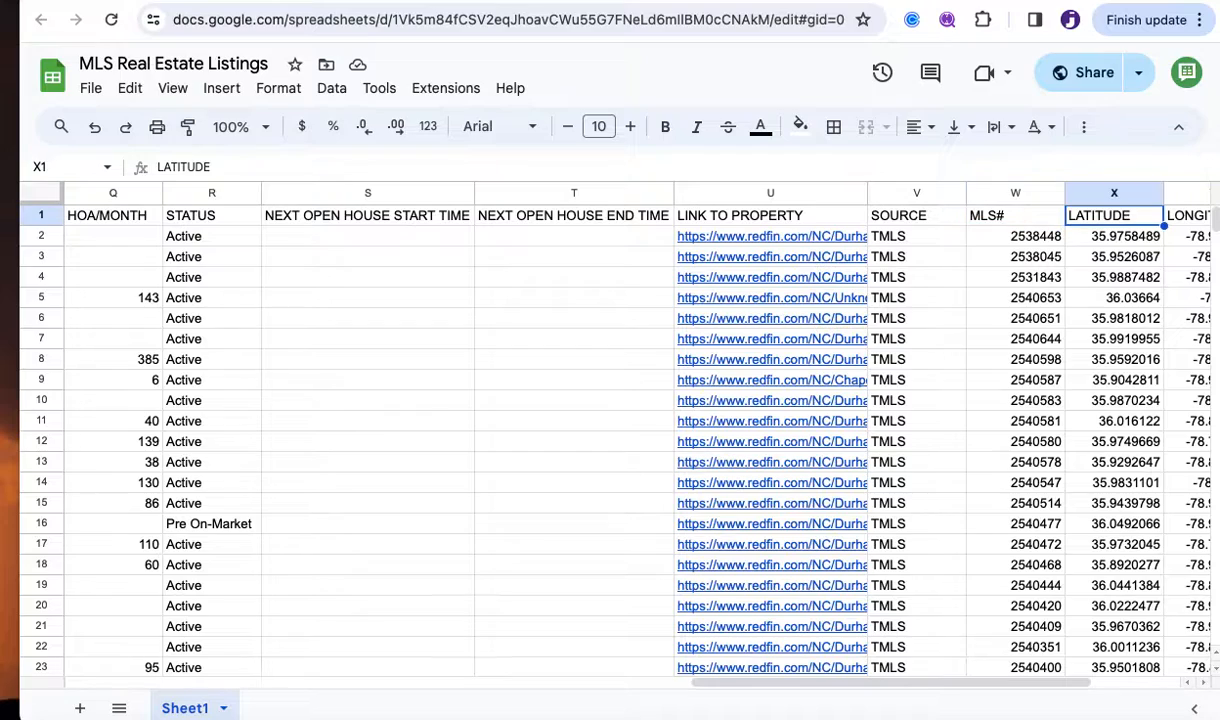
key("Left")
key("Left")
key("Left")
key("Left")
key("Left")
key("Left")
key("Left")
key("Left")
key("Left")
key("Left")
key("Left")
key("Left")
key("Left")
key("Left")
key("Left")
key("Left")
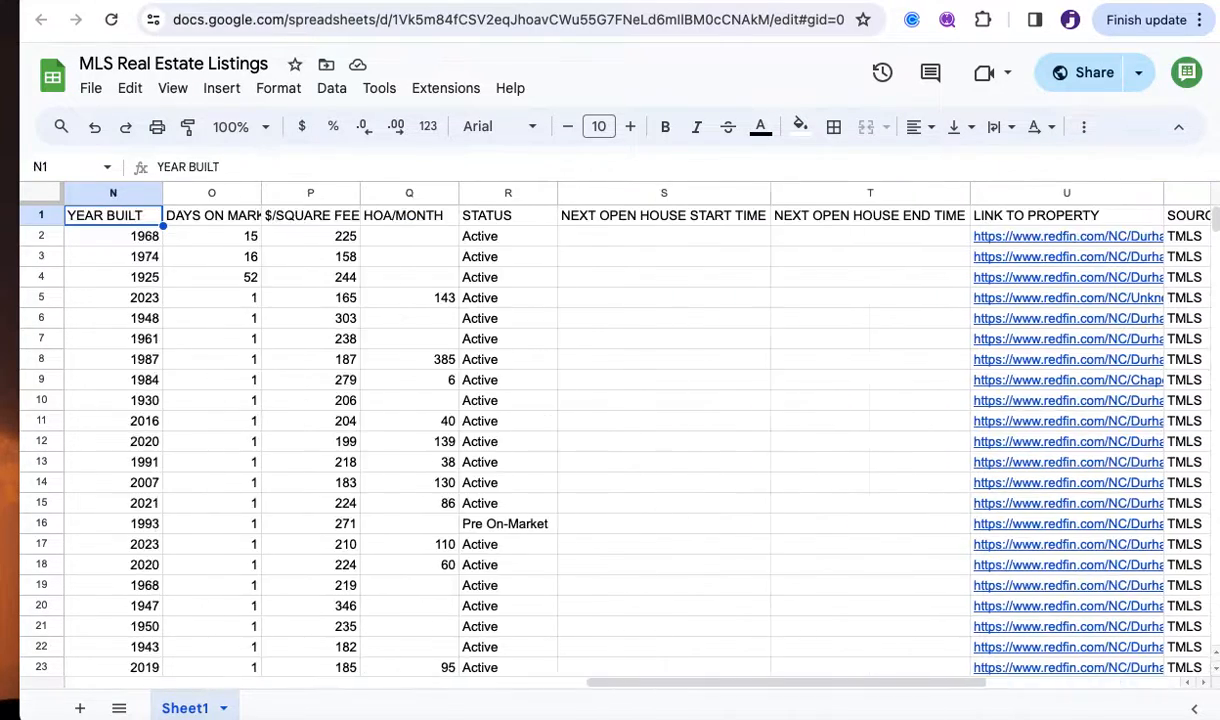
key("Left")
key("Left")
key("Left")
key("Left")
key("Left")
key("Left")
key("Left")
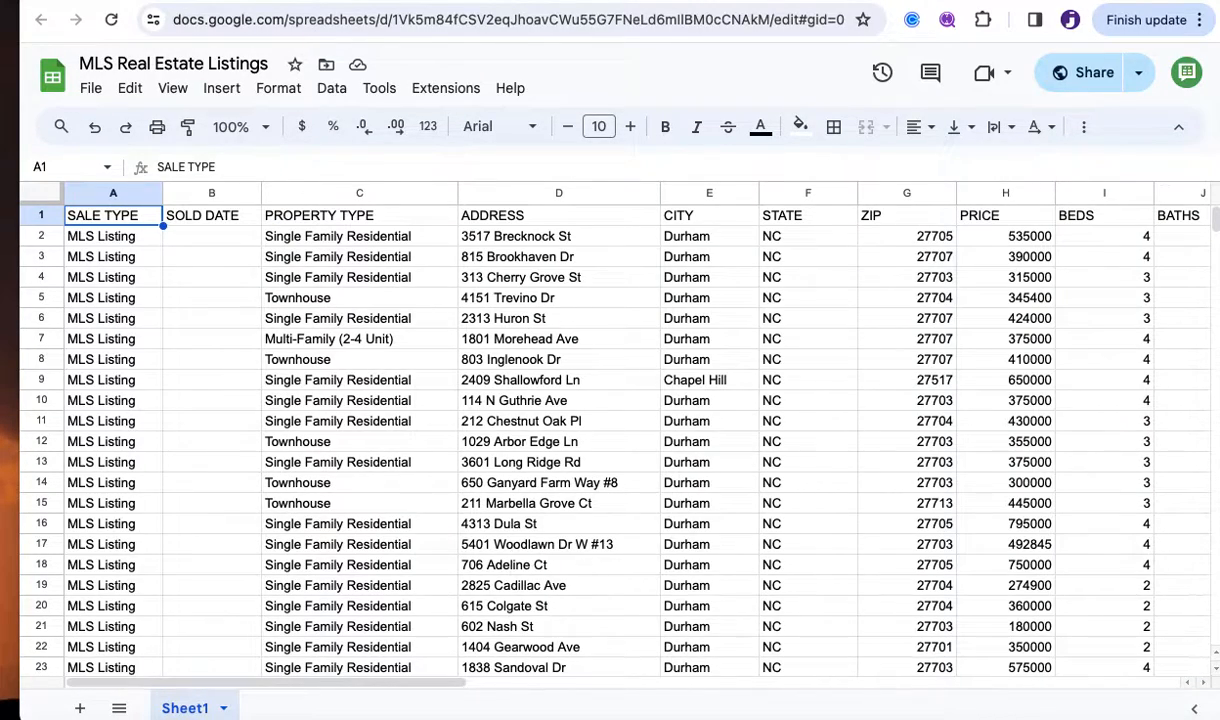
Copy the MLS Real Estate Listings sheet's URL and return to the Botsheets tab.
left_click(860, 310)
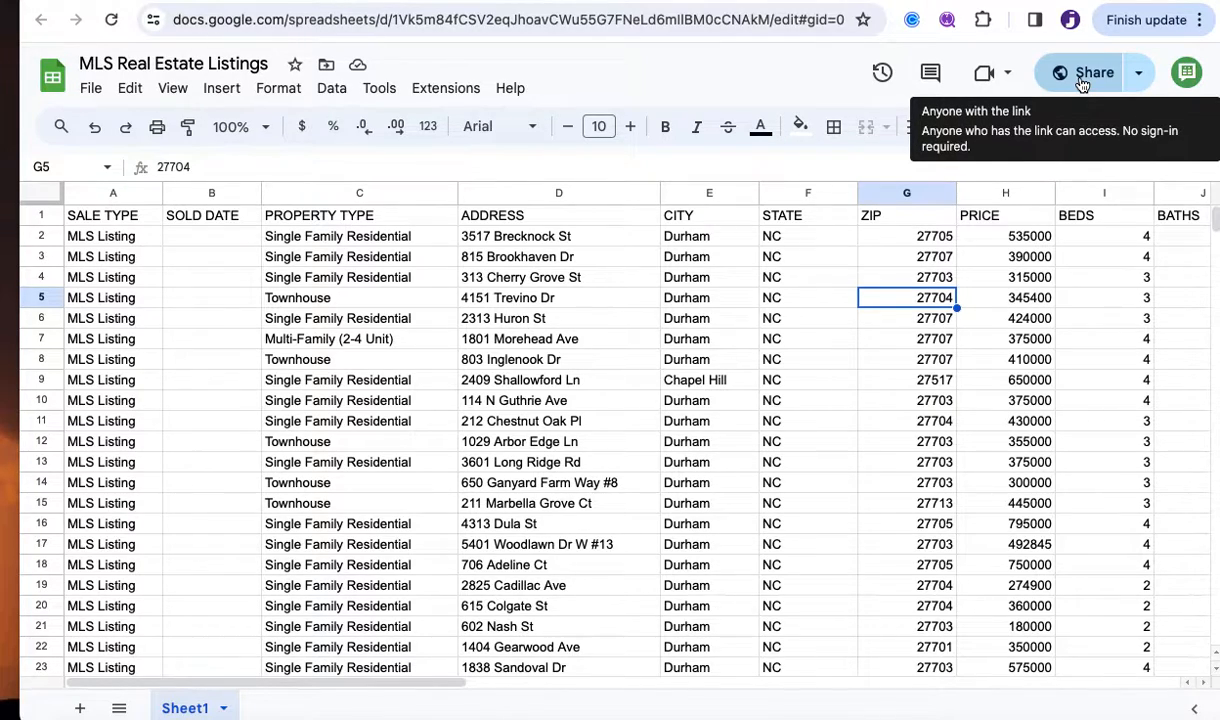
left_click(563, 20)
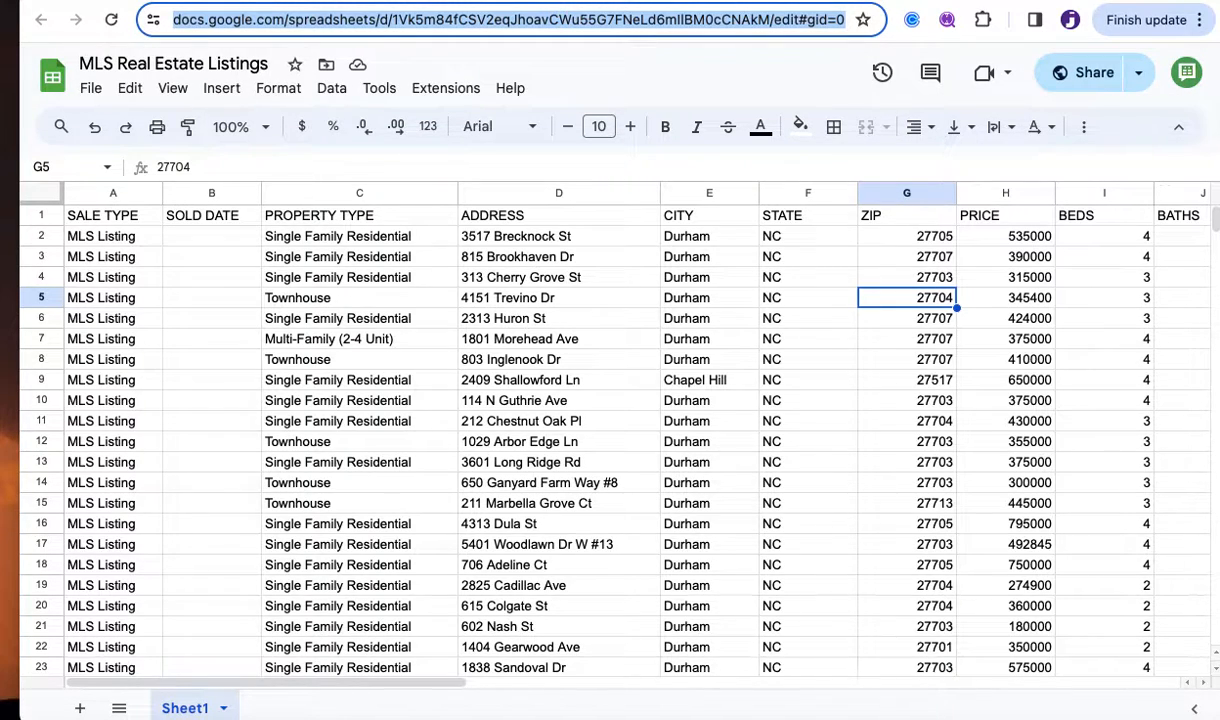
key("ctrl+Tab")
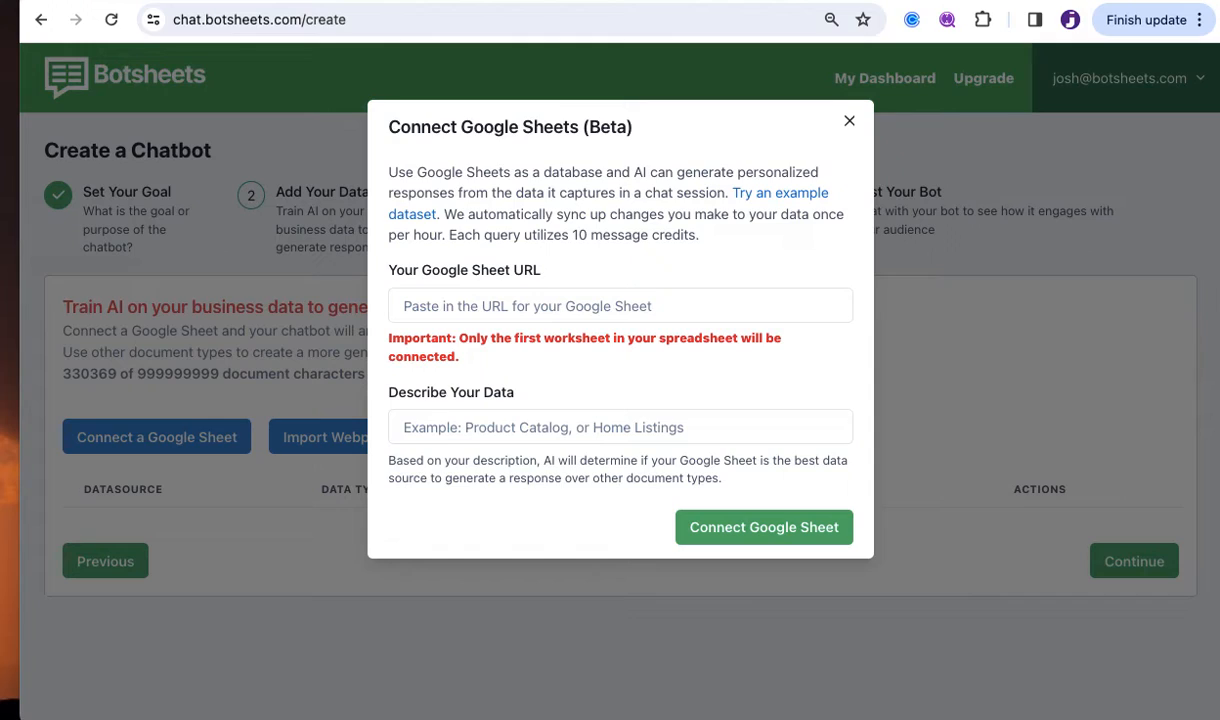
Paste the listings sheet URL, describe it as 'Database of property listings for sale', and connect it.
left_click(505, 303)
key("super+v")
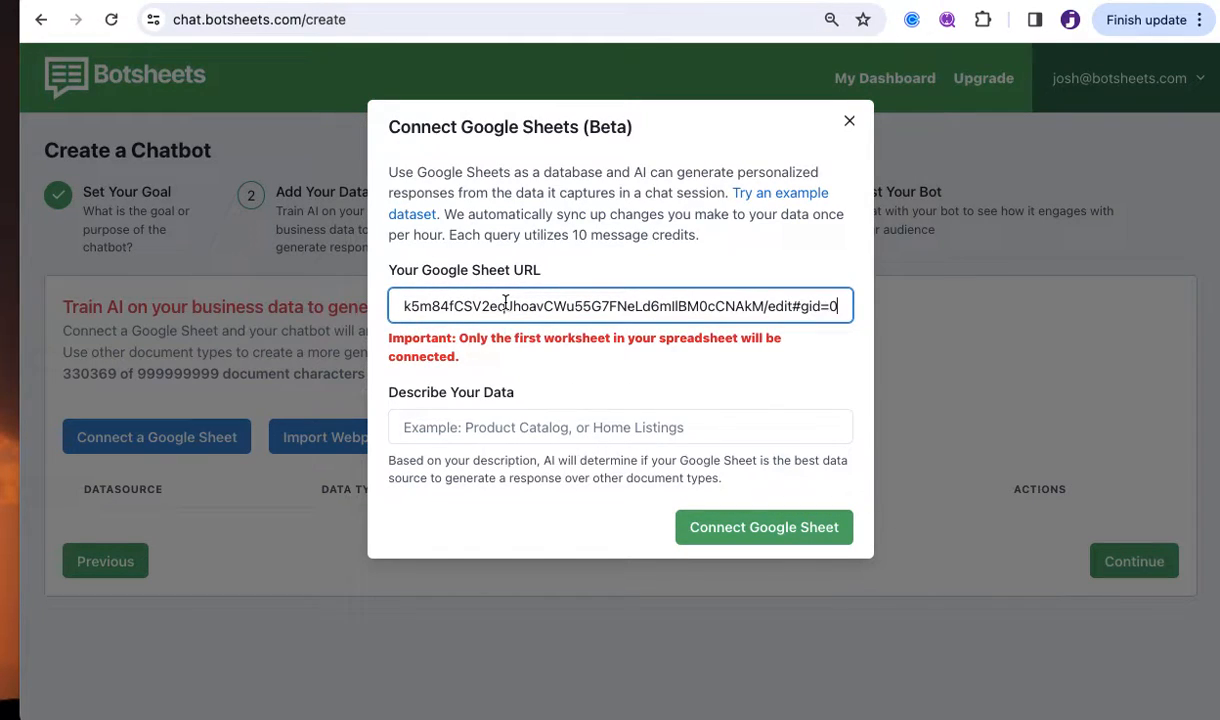
left_click(508, 428)
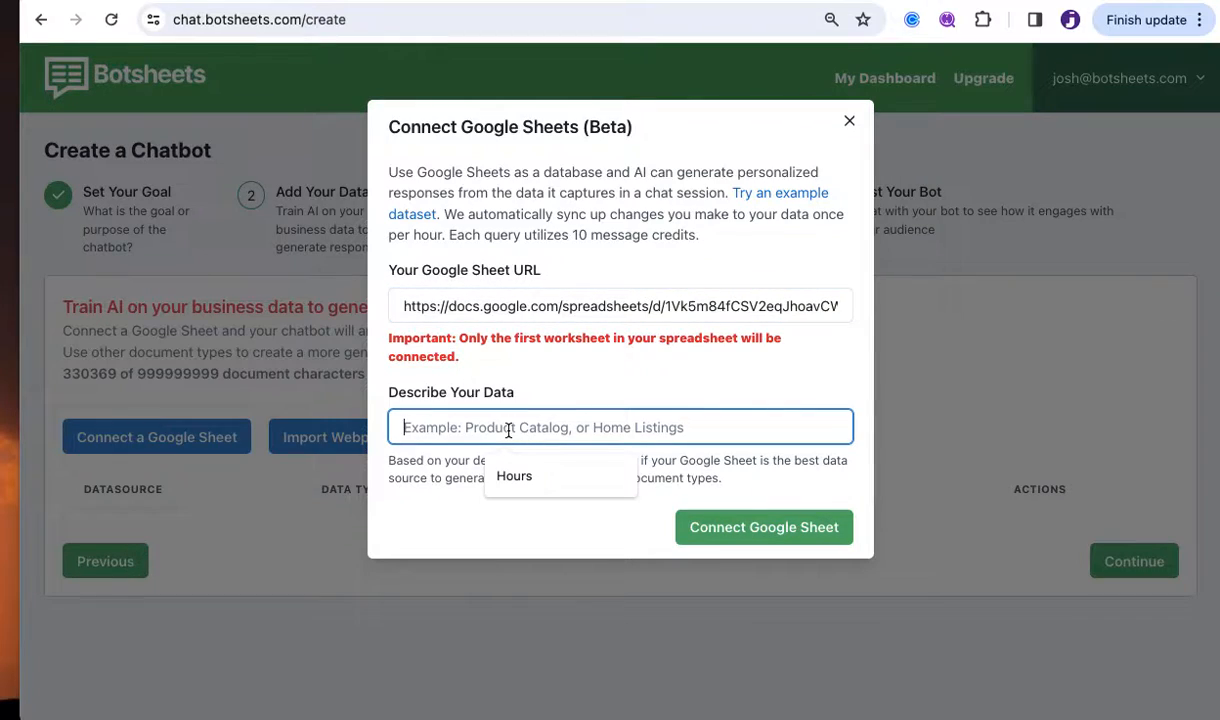
type("Databas")
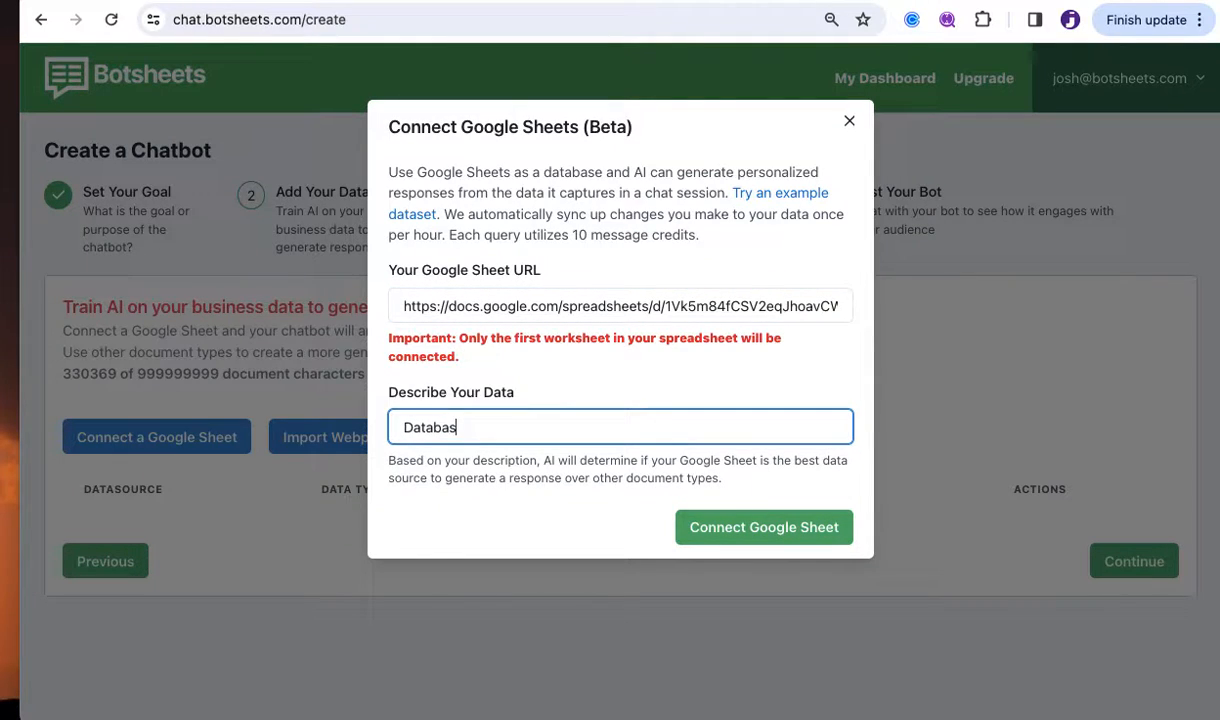
type("e of property listings for sale")
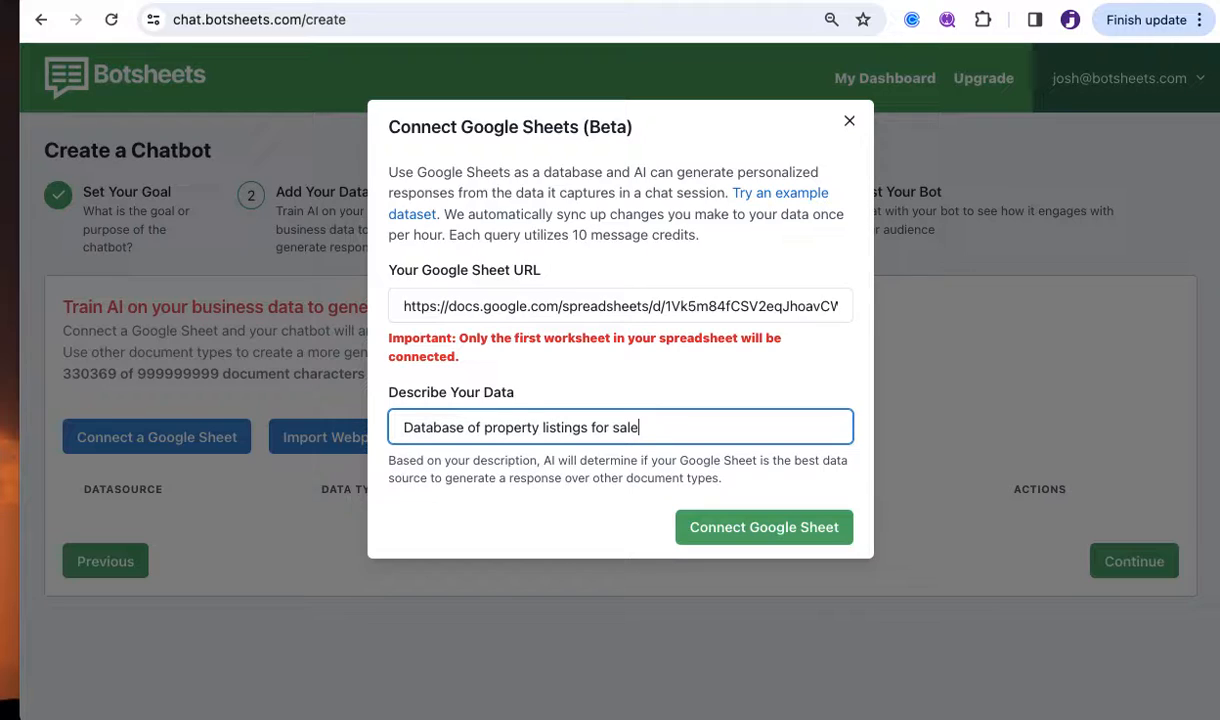
left_click(783, 540)
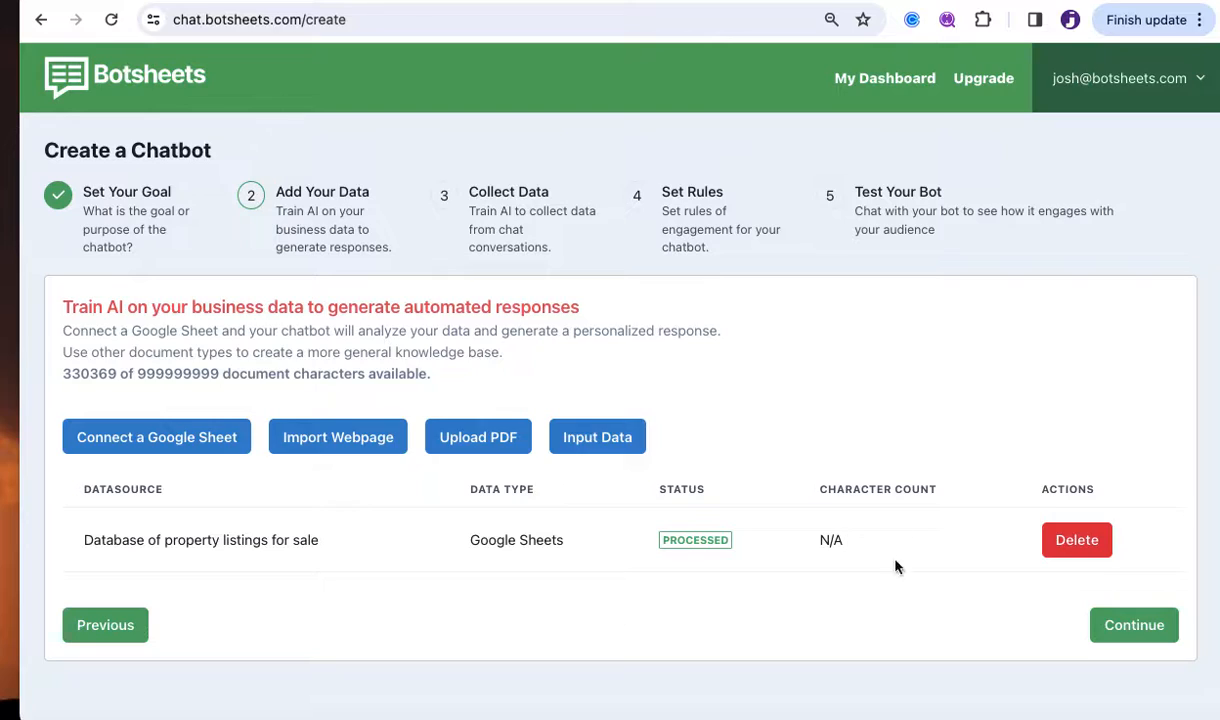
Continue to the data-collection step and tick name, email and budget as data points.
left_click(1137, 633)
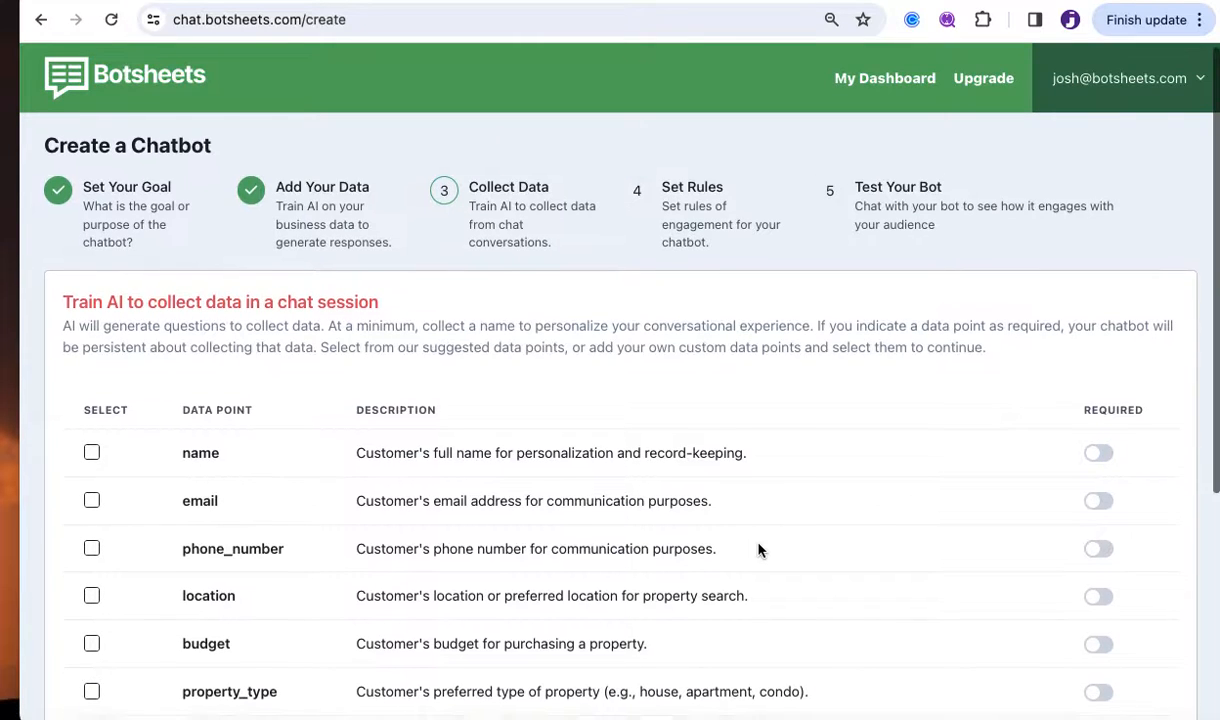
scroll(758, 549, "down", 2)
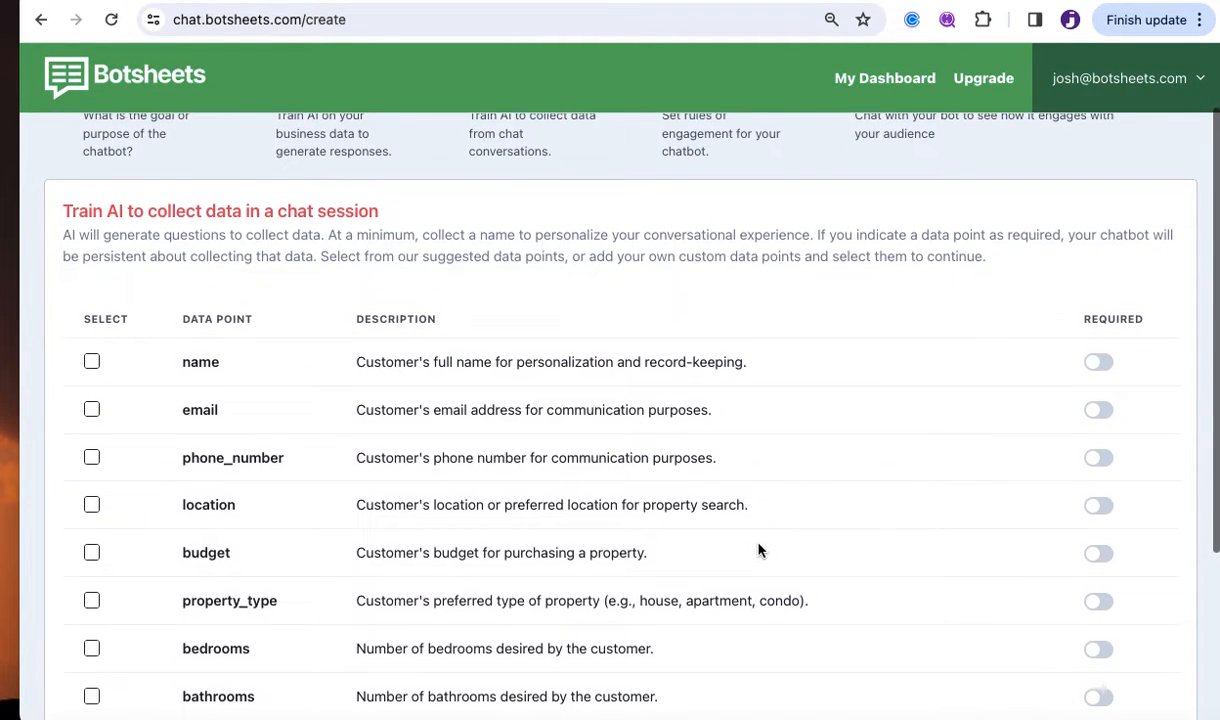
scroll(758, 549, "down", 1)
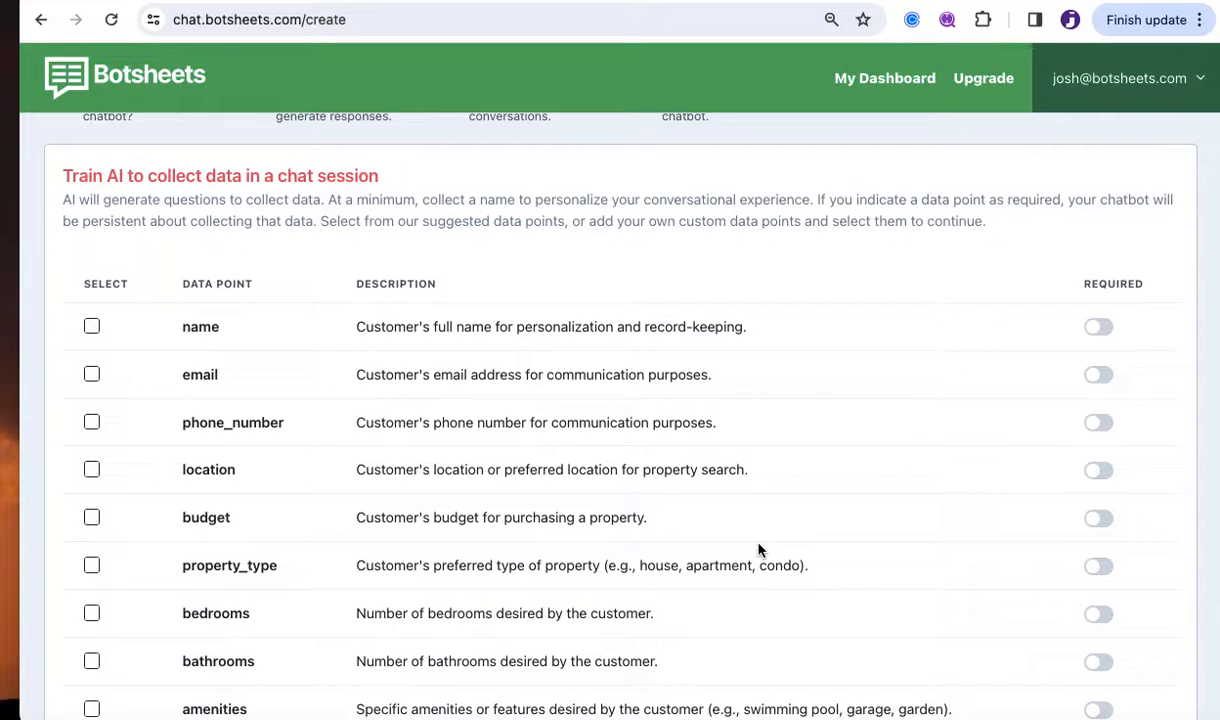
scroll(758, 549, "down", 1)
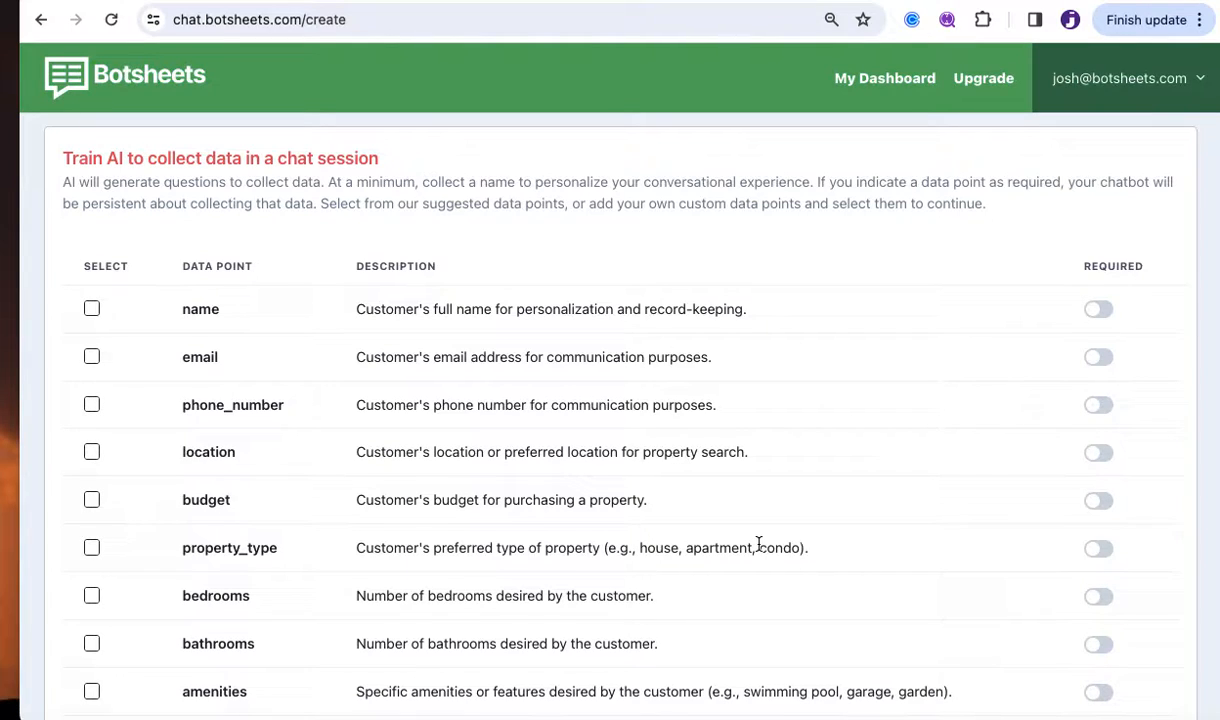
scroll(758, 544, "up", 3)
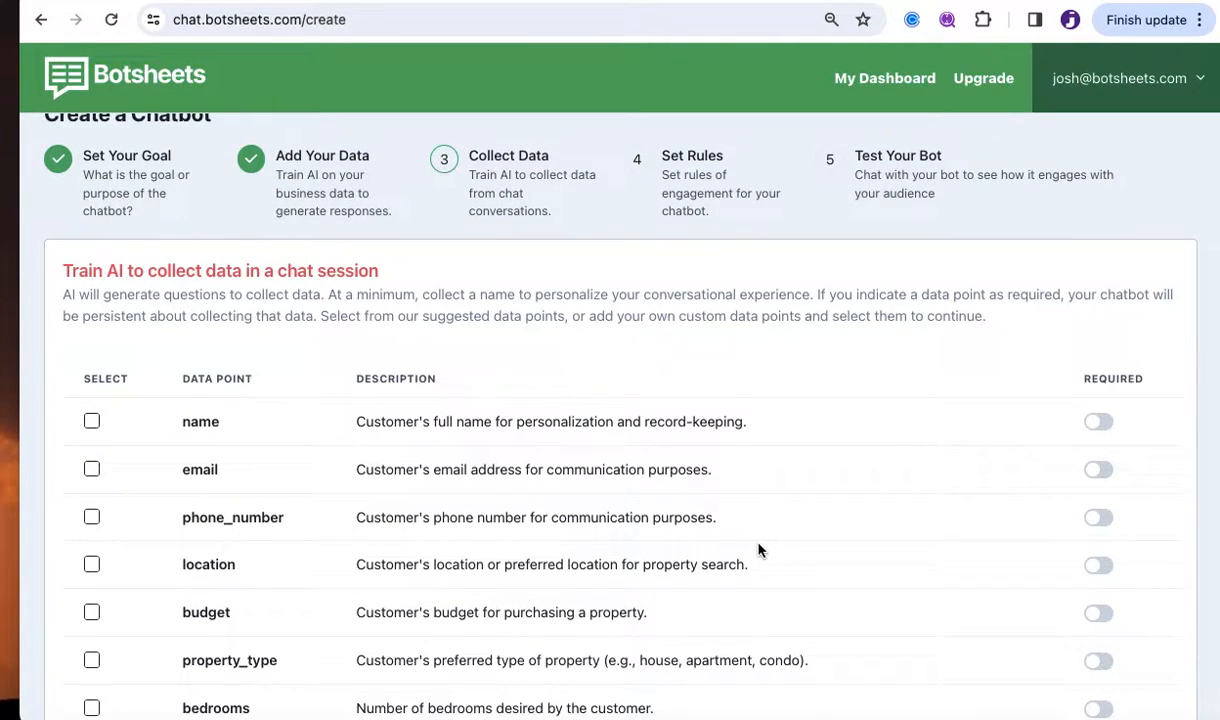
scroll(758, 549, "down", 1)
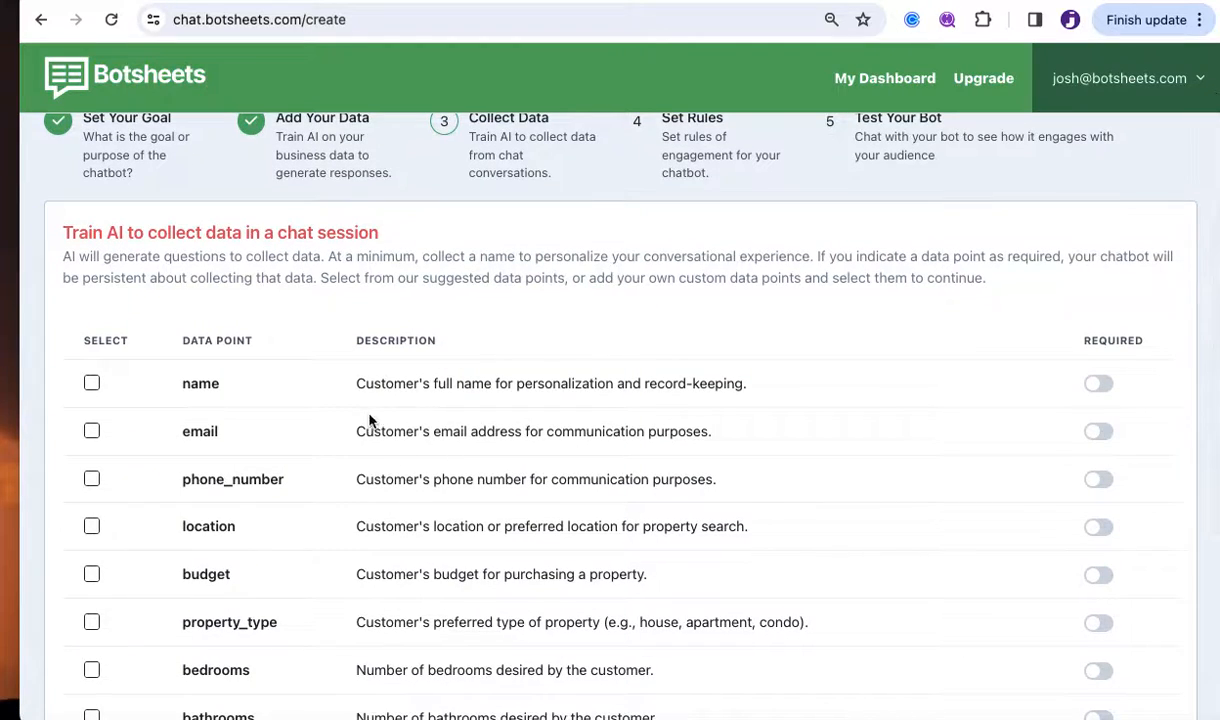
left_click(91, 383)
scroll(566, 508, "down", 1)
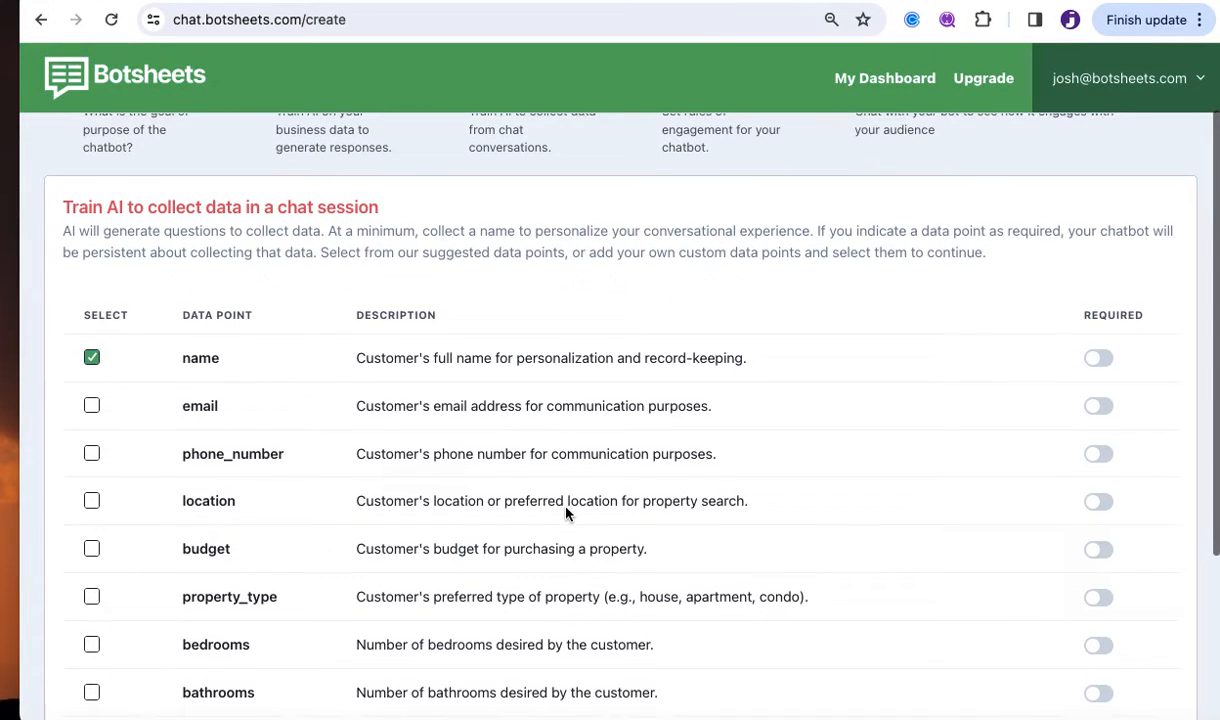
left_click(91, 406)
scroll(545, 540, "down", 3)
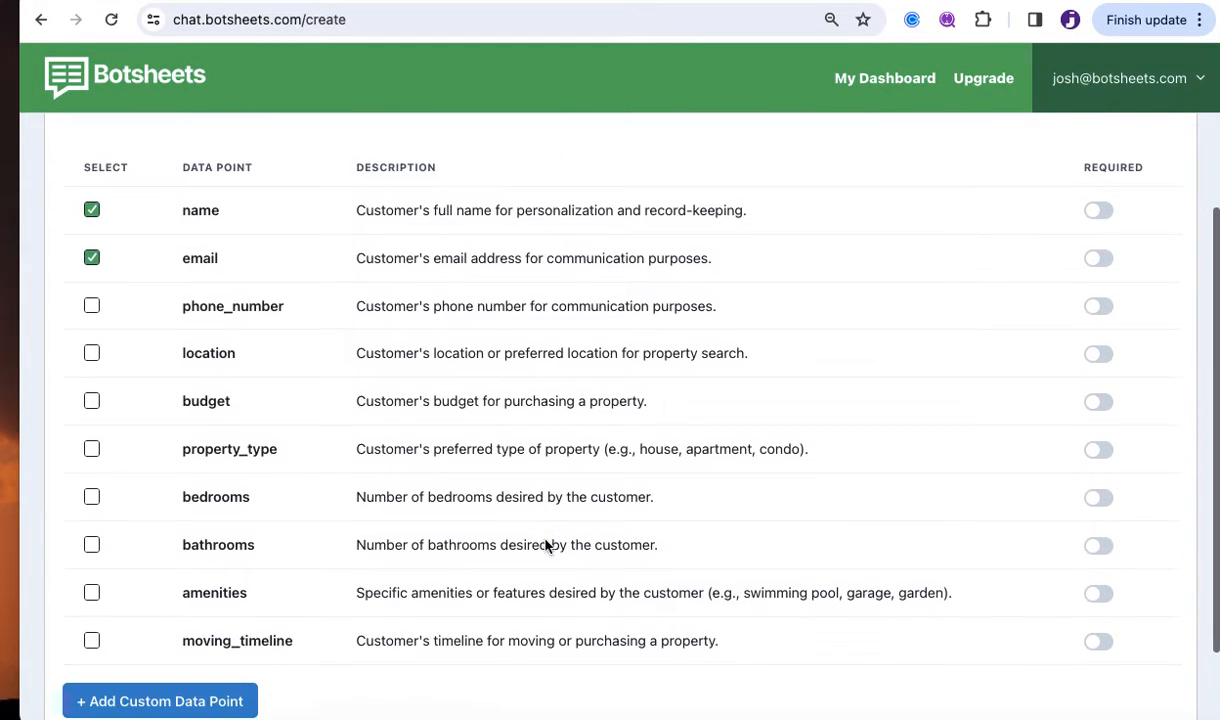
left_click(91, 396)
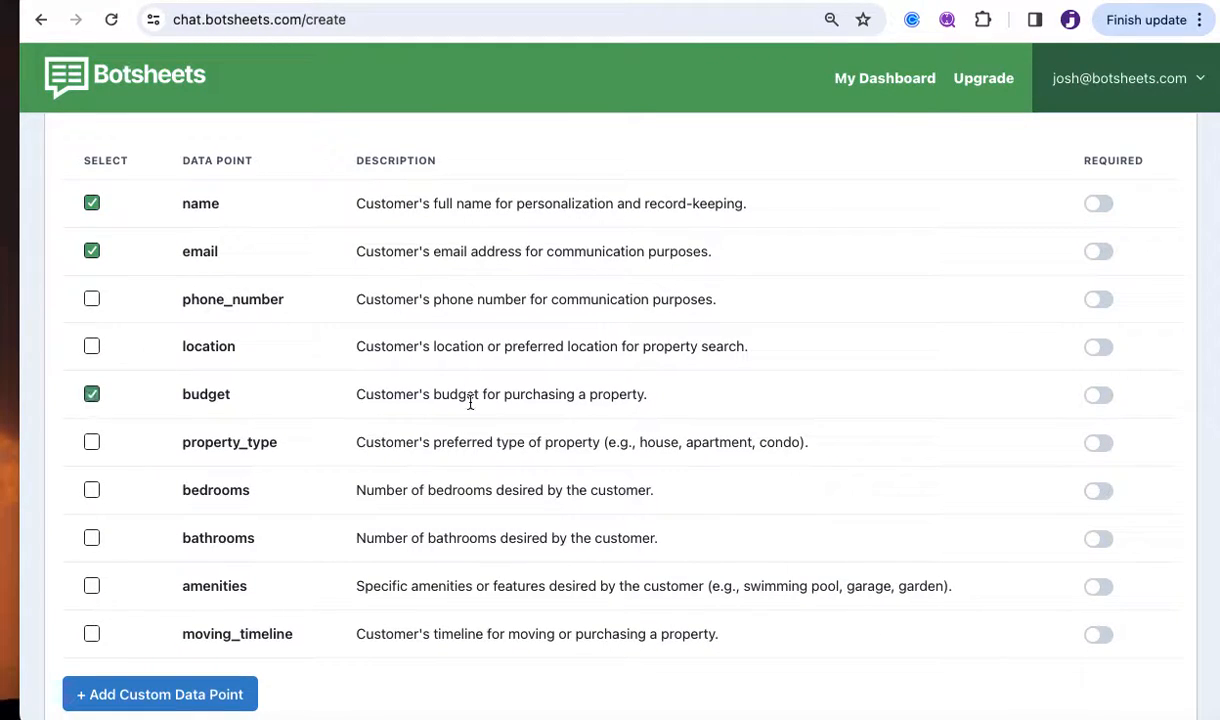
scroll(470, 401, "up", 2)
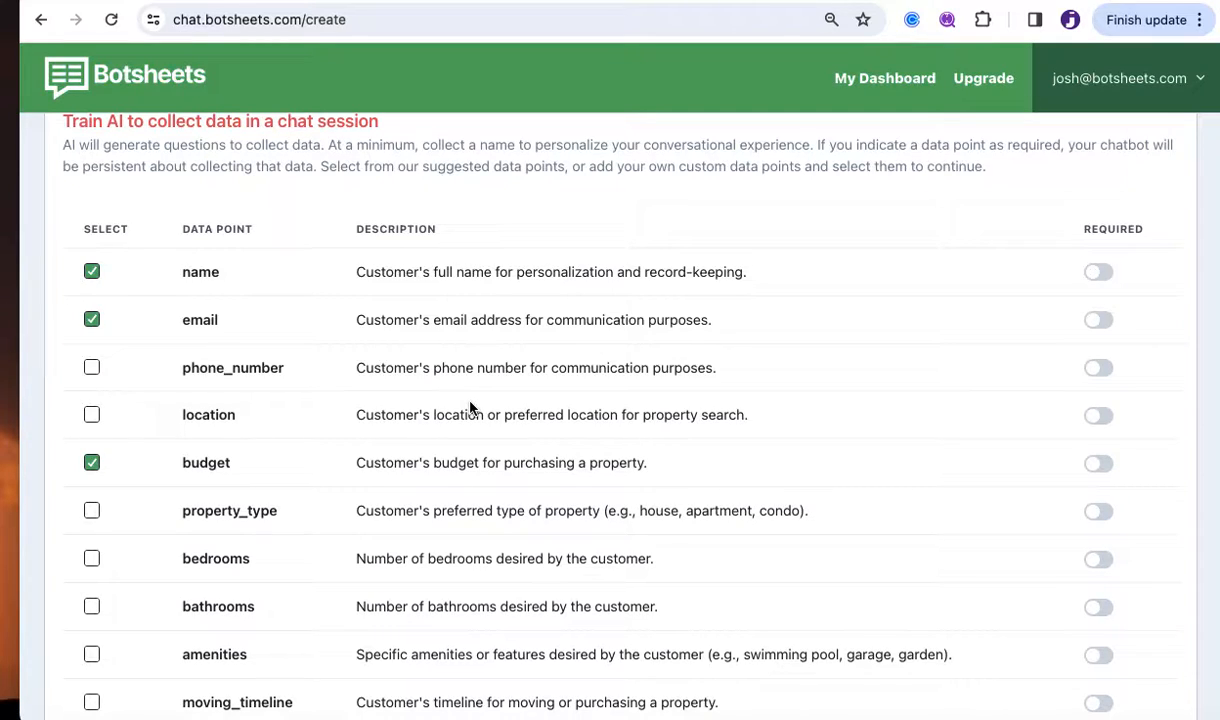
Tick location and bedrooms as additional data points to collect.
left_click(92, 414)
scroll(537, 422, "down", 2)
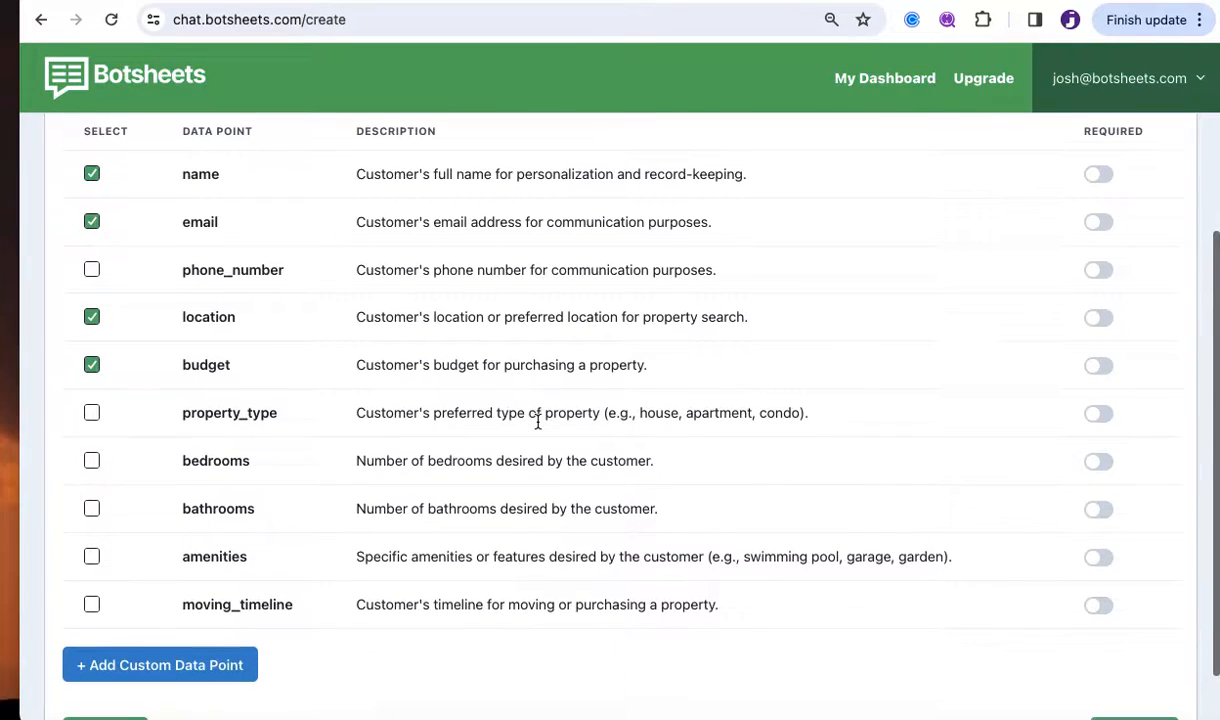
left_click(91, 461)
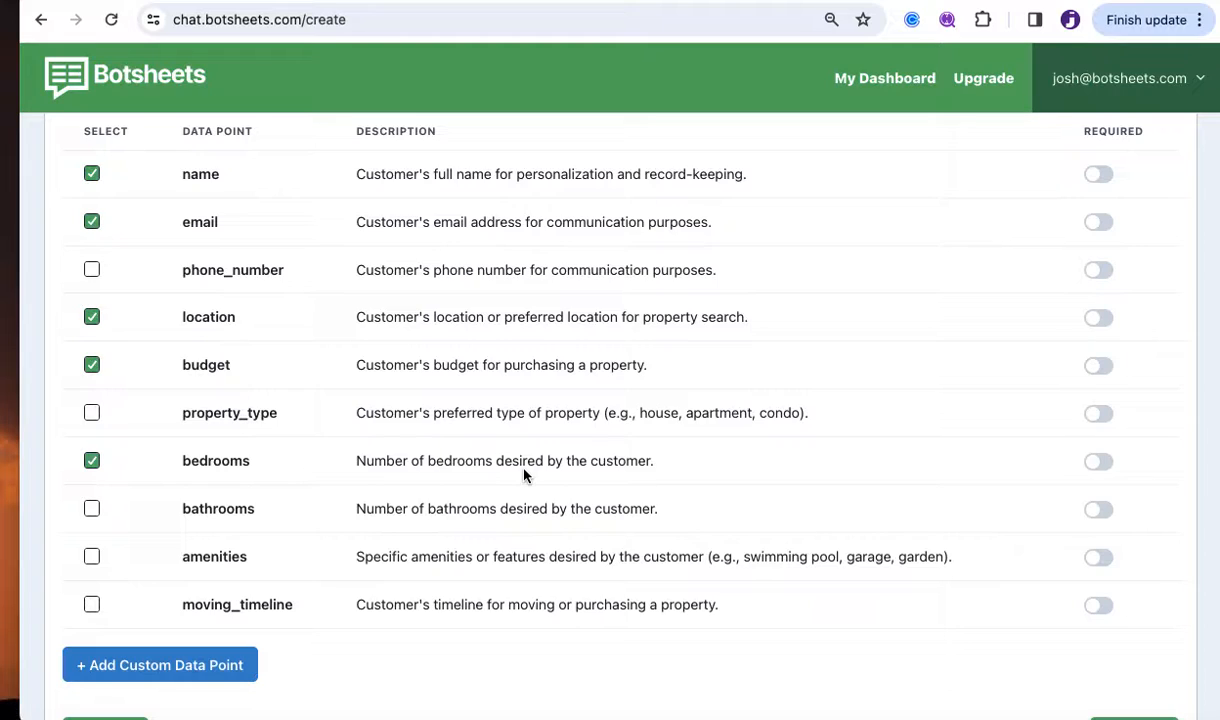
scroll(524, 475, "down", 1)
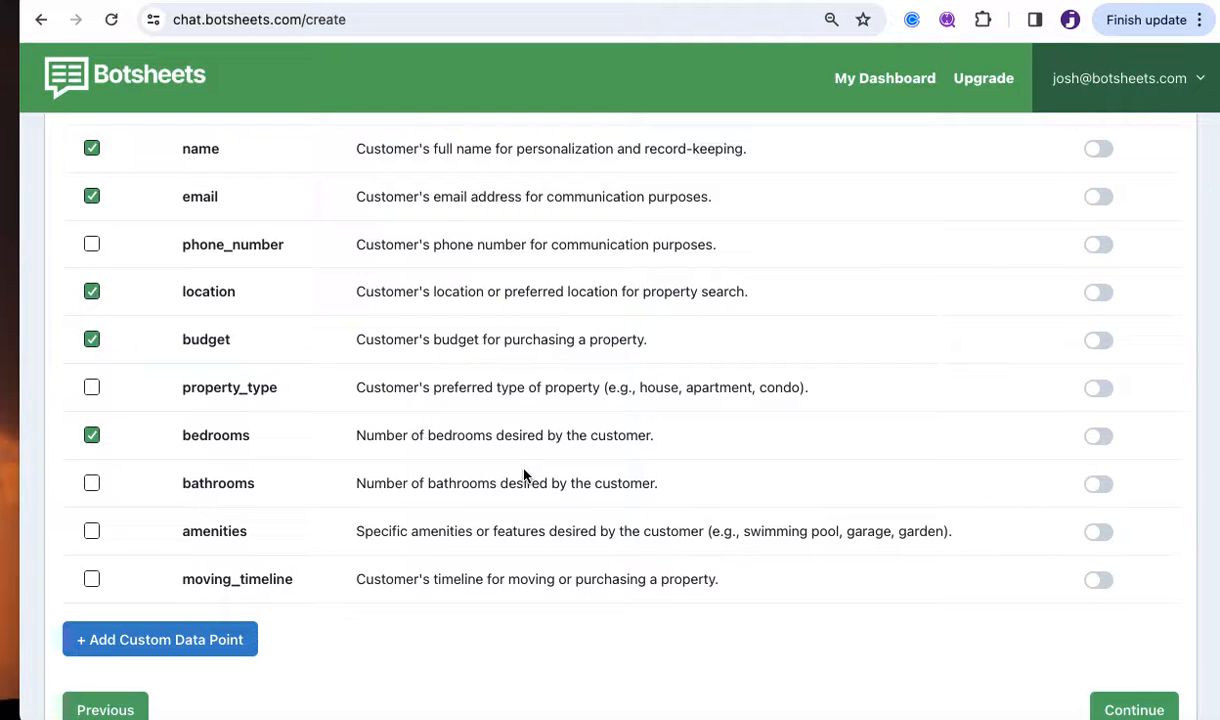
scroll(524, 475, "up", 2)
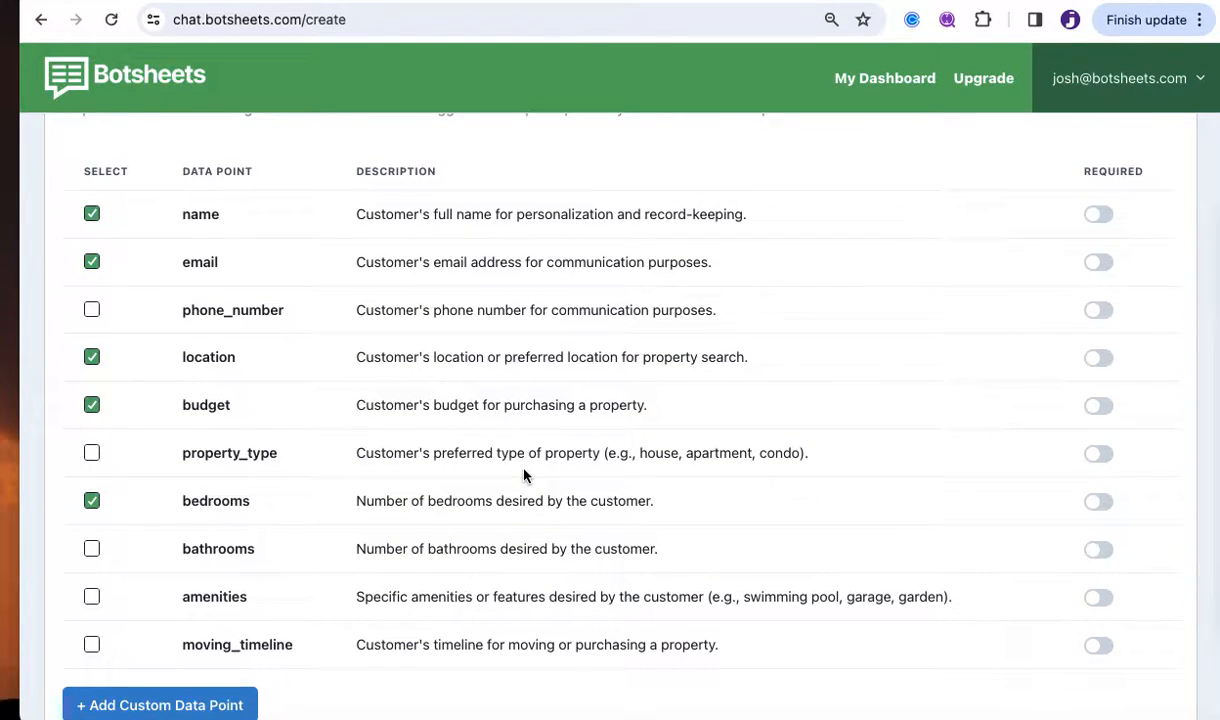
scroll(524, 475, "down", 2)
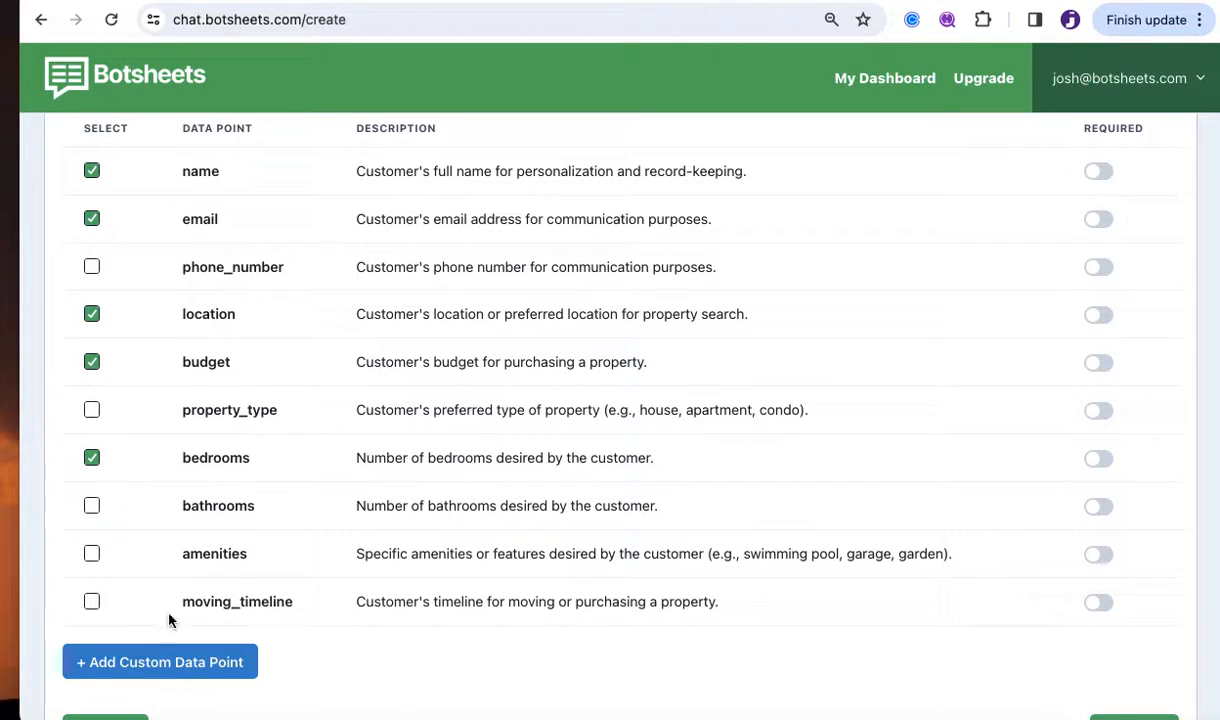
Open the Add Custom Data Point form and dismiss it without adding anything.
left_click(175, 662)
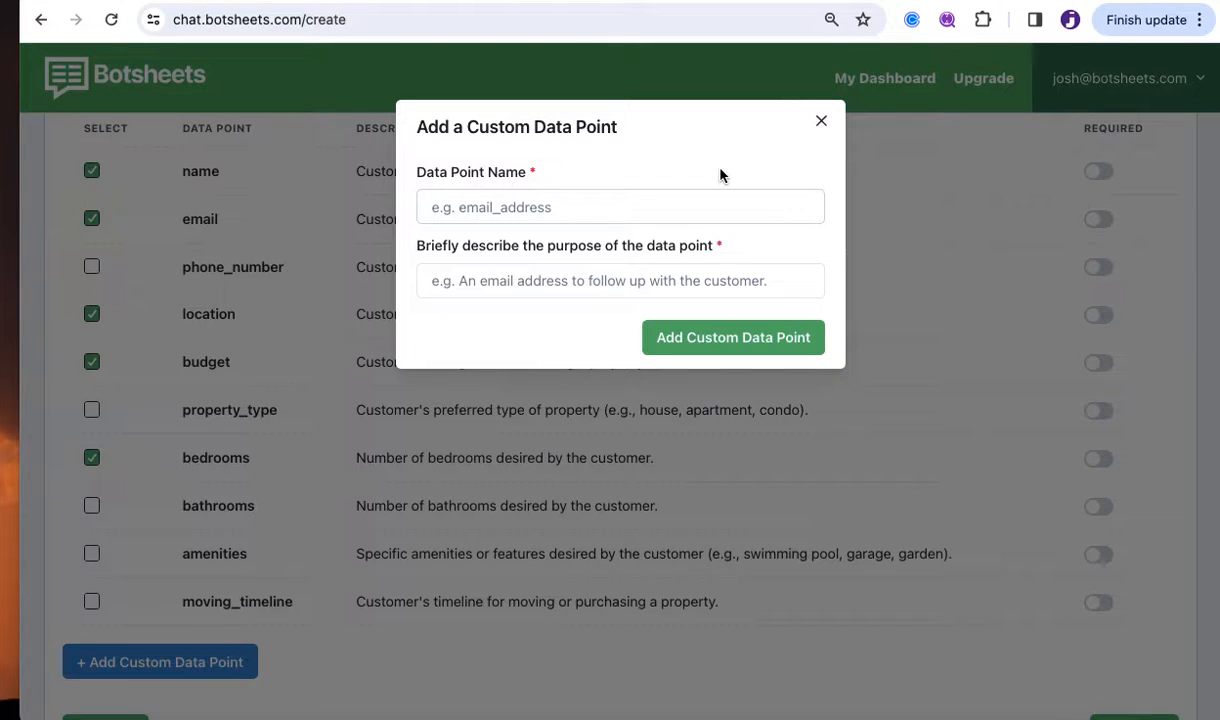
left_click(821, 121)
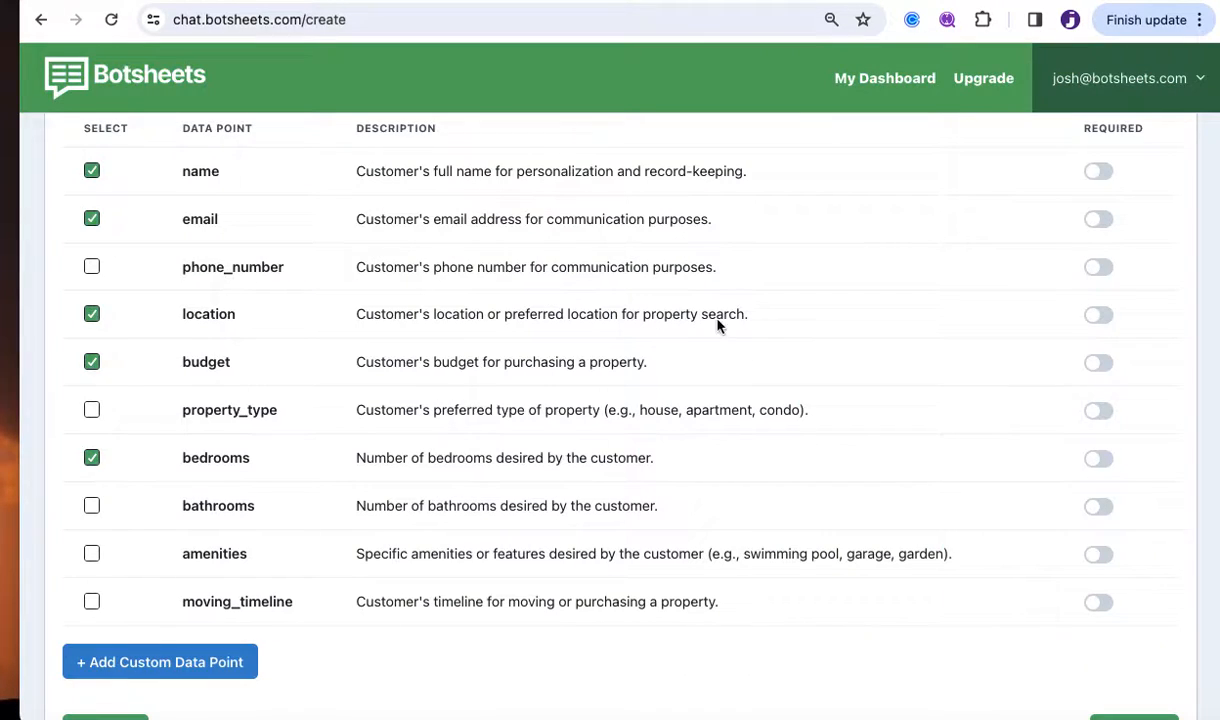
scroll(764, 467, "up", 2)
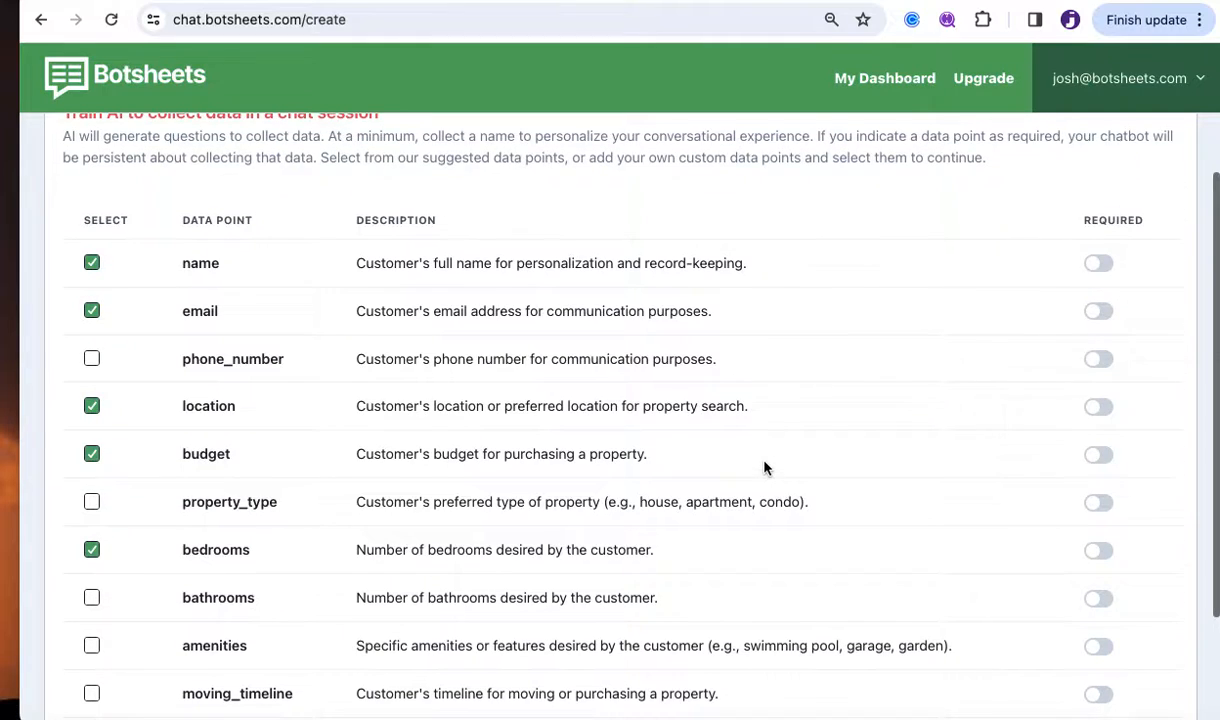
scroll(764, 467, "down", 1)
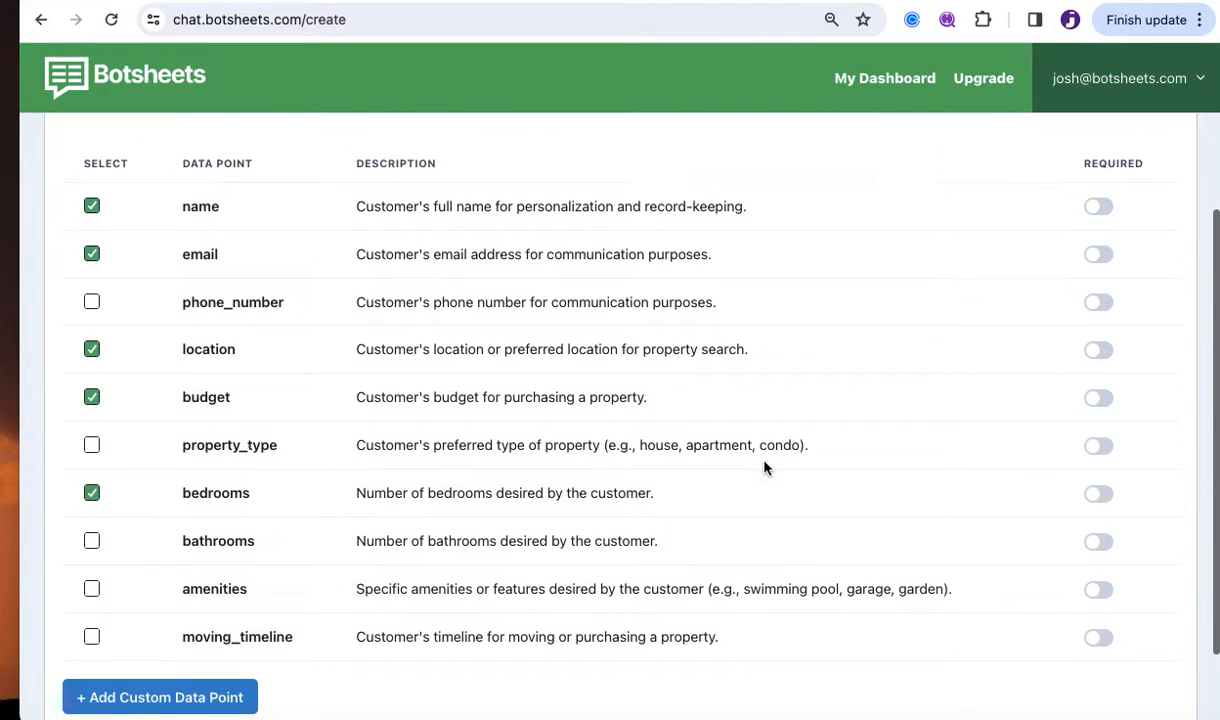
Toggle Required on and back off for name and email, leaving none required.
left_click(1097, 209)
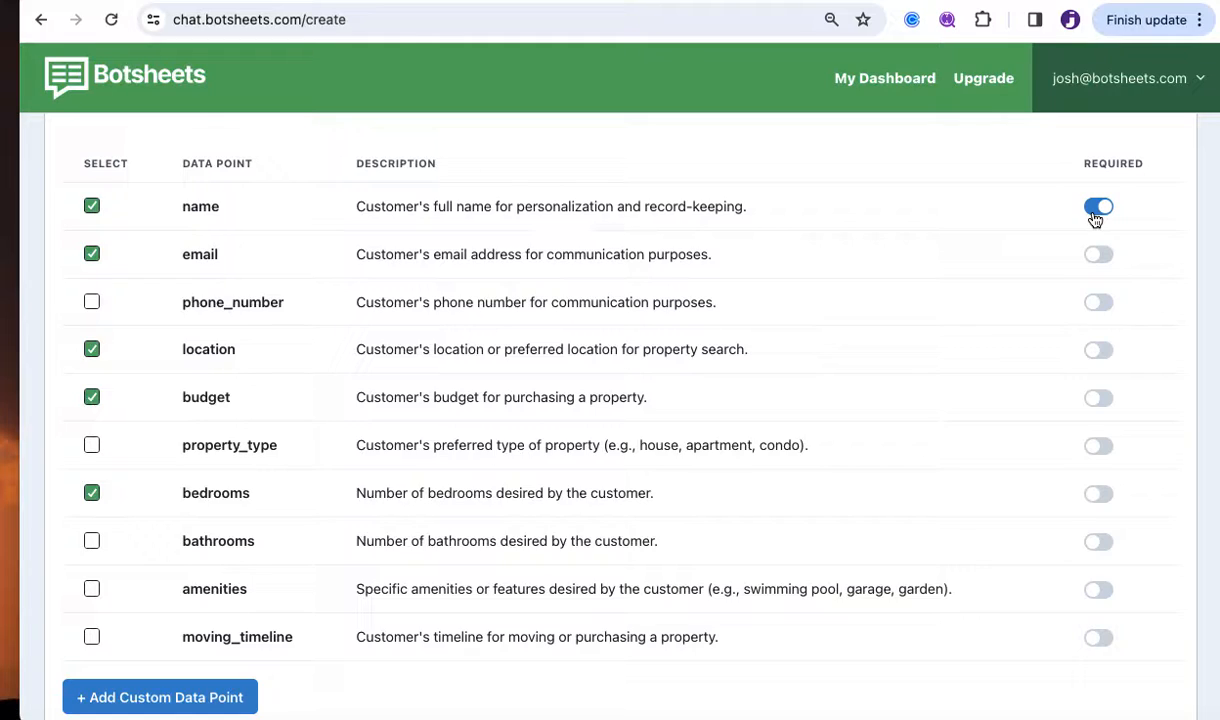
left_click(1097, 208)
left_click(1099, 257)
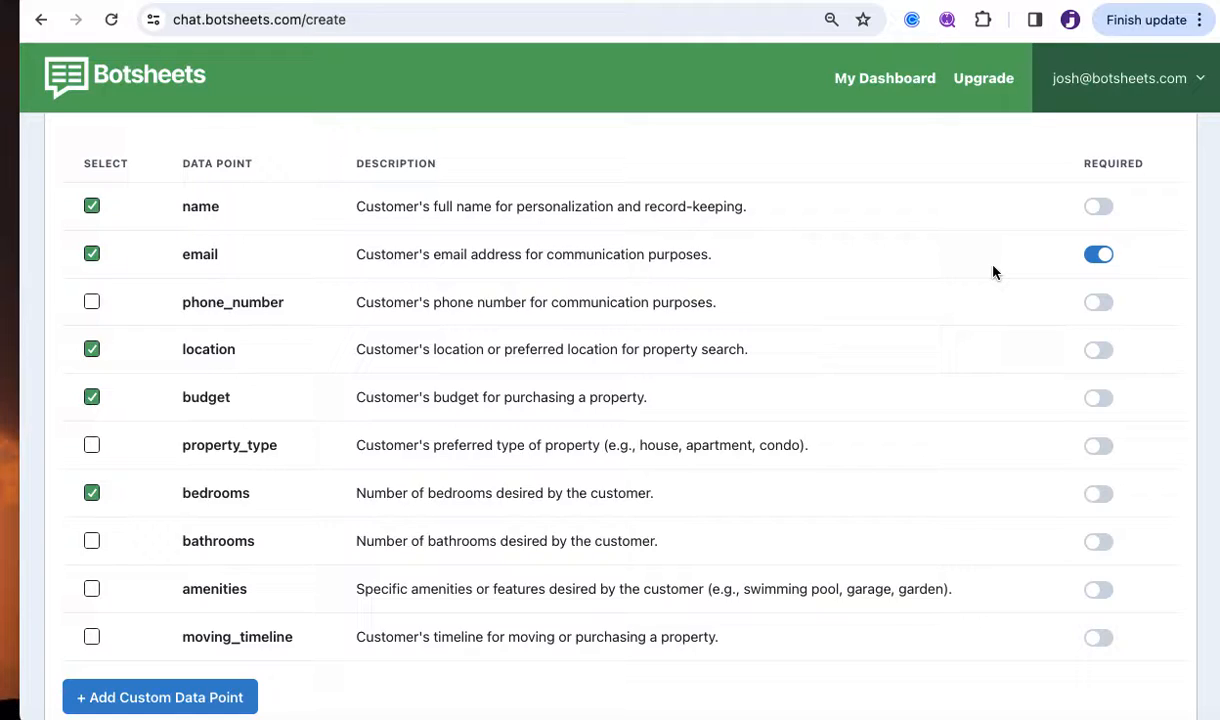
left_click(1106, 259)
scroll(975, 387, "down", 1)
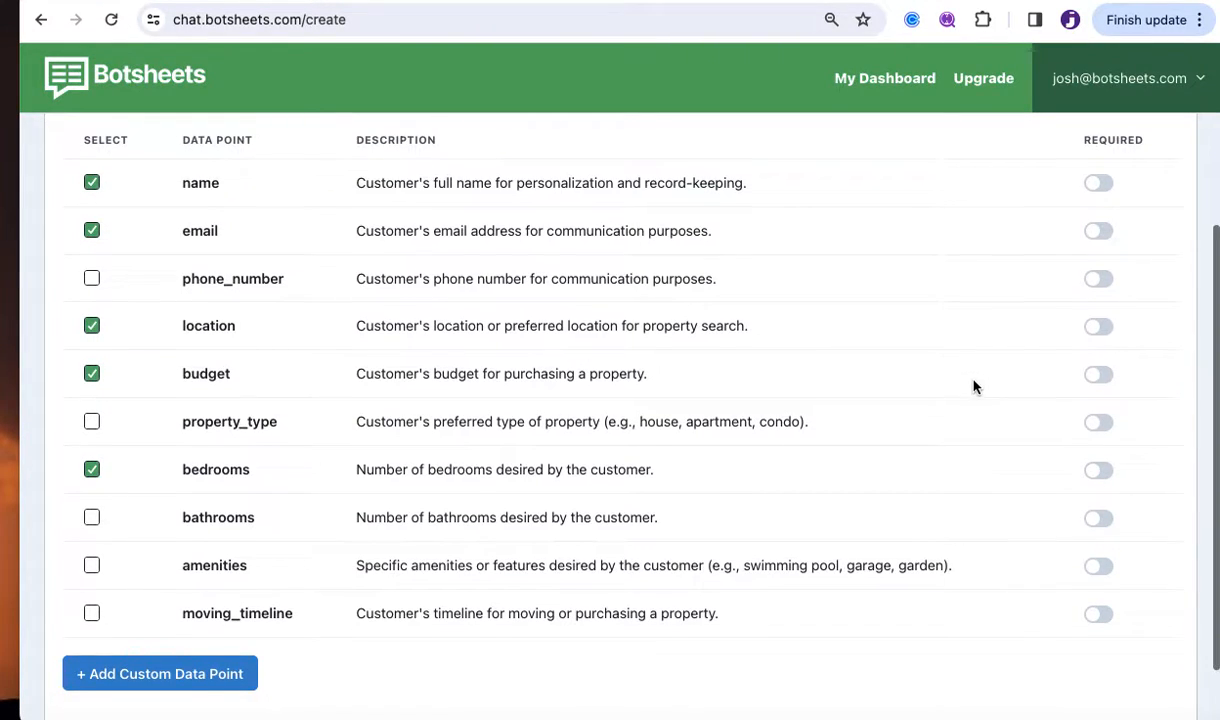
scroll(975, 387, "down", 3)
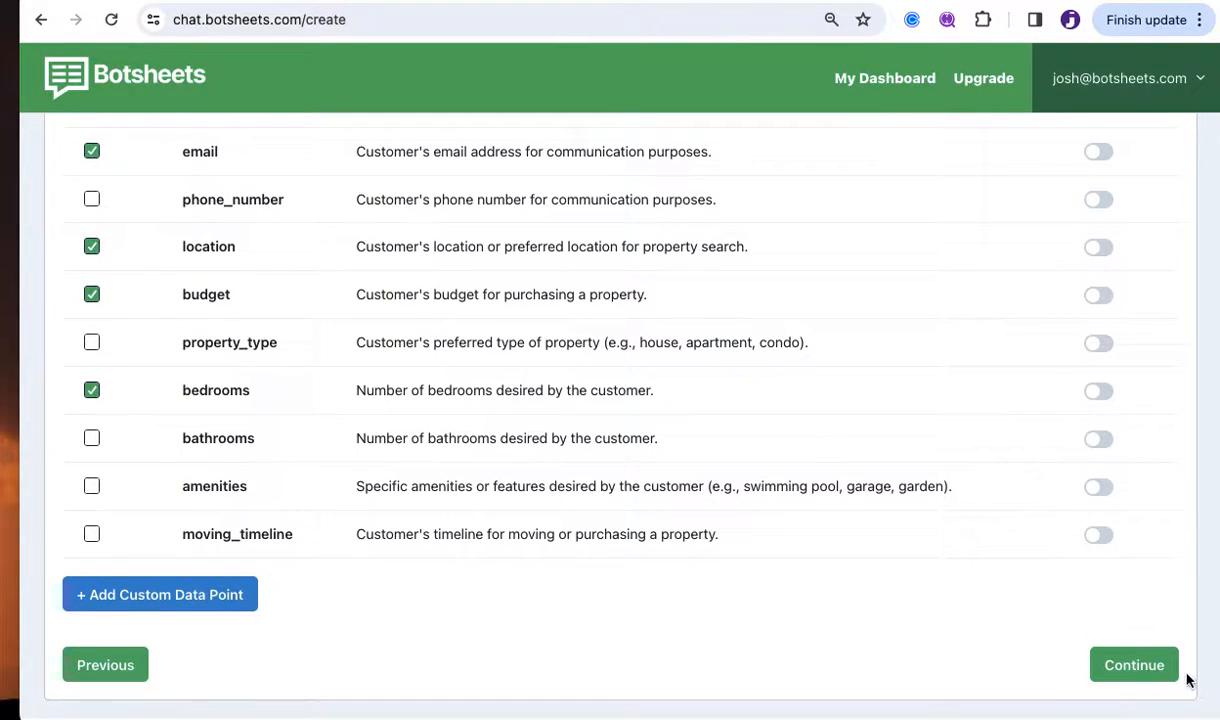
scroll(719, 438, "up", 4)
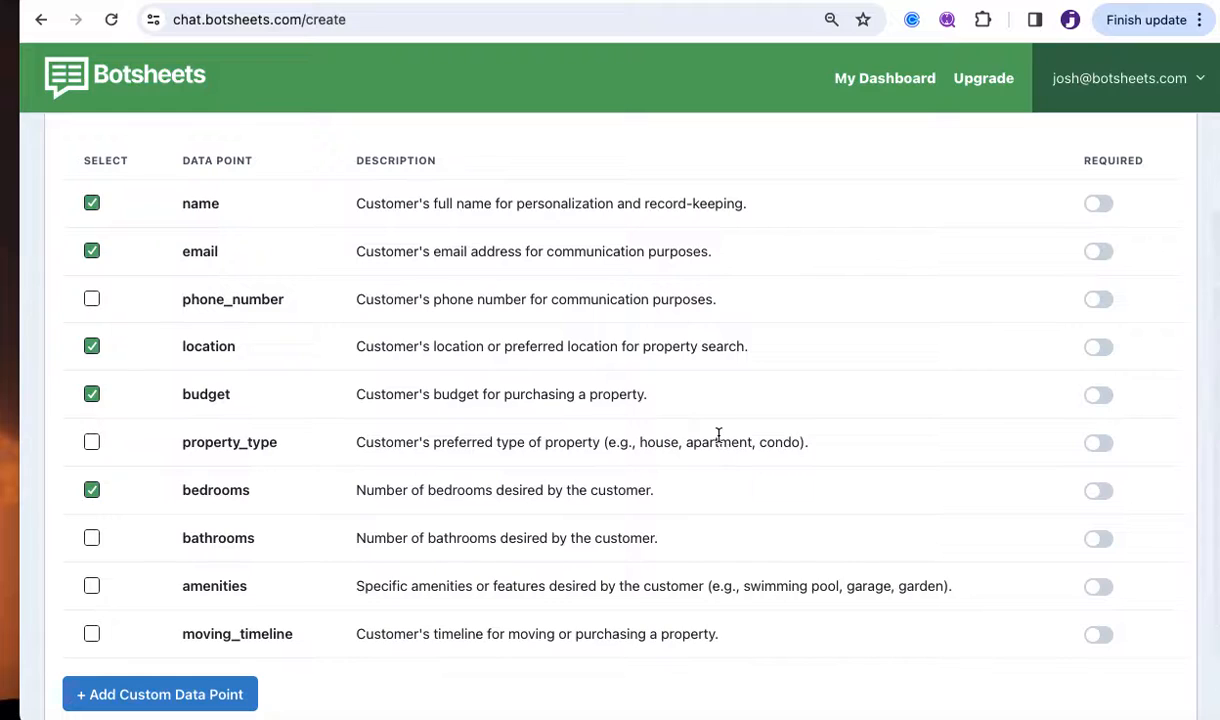
scroll(718, 437, "down", 4)
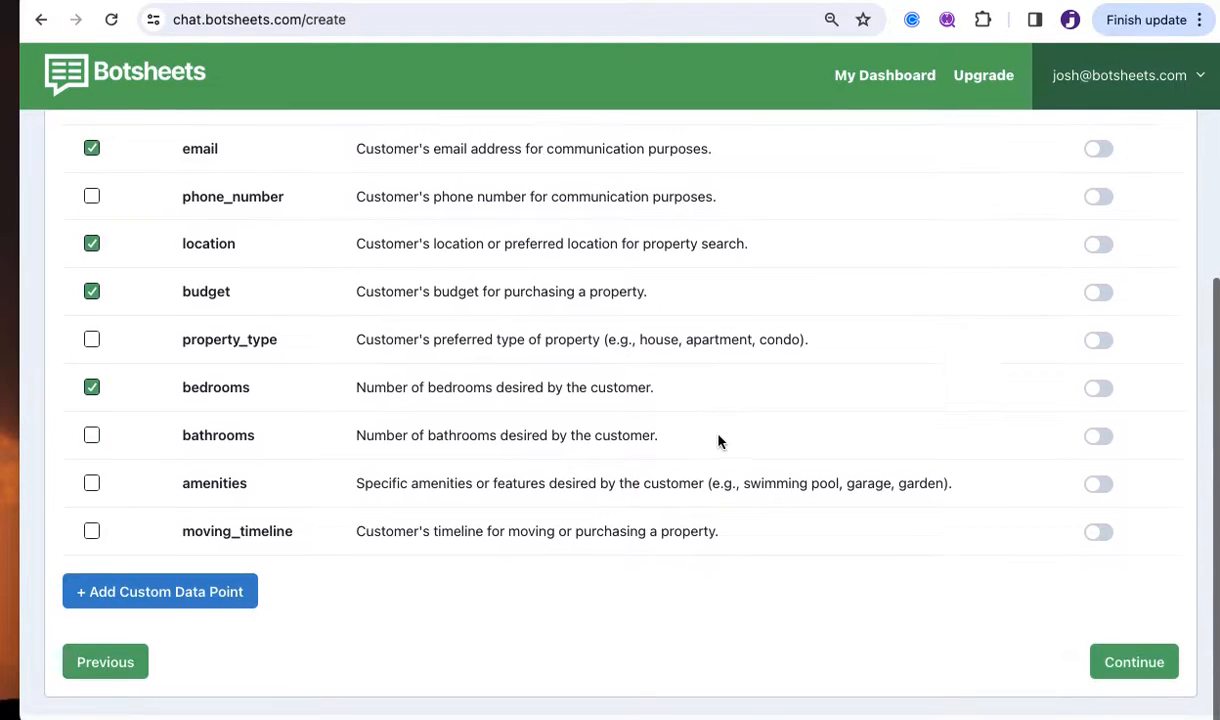
Continue to the rules step and change the greeting to 'Hi, I'm an AI real estate assistant ready to help you.'.
left_click(1133, 662)
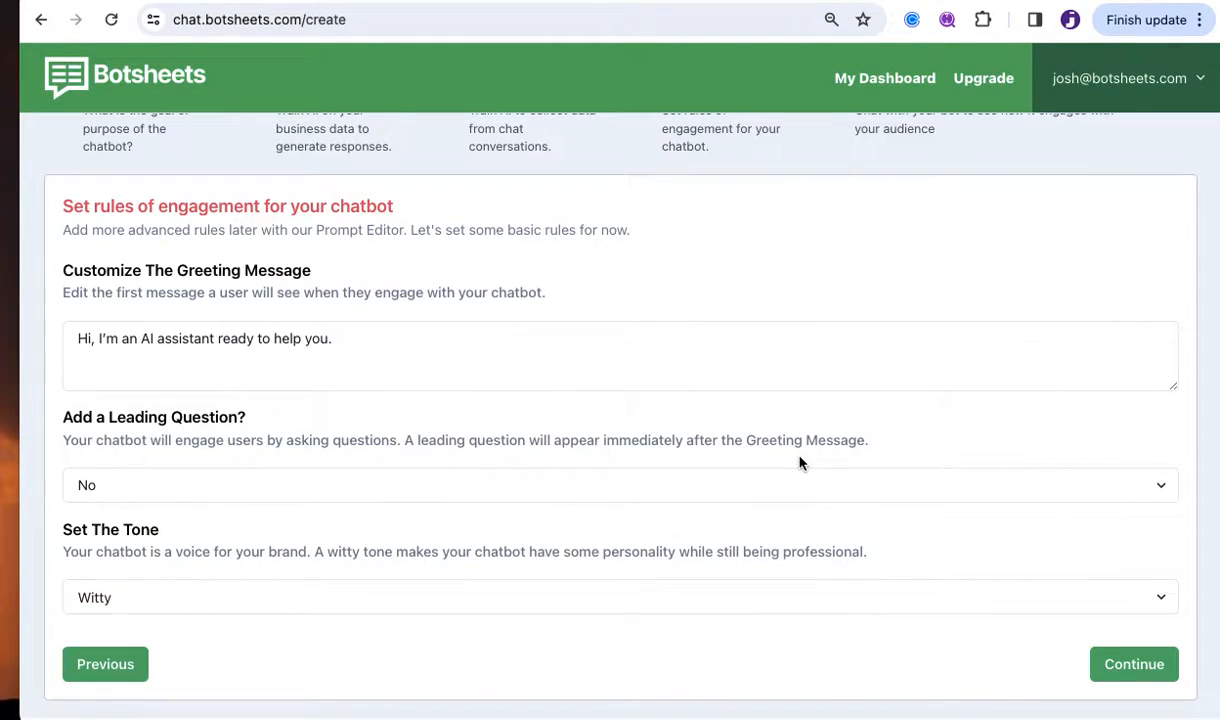
scroll(799, 463, "up", 2)
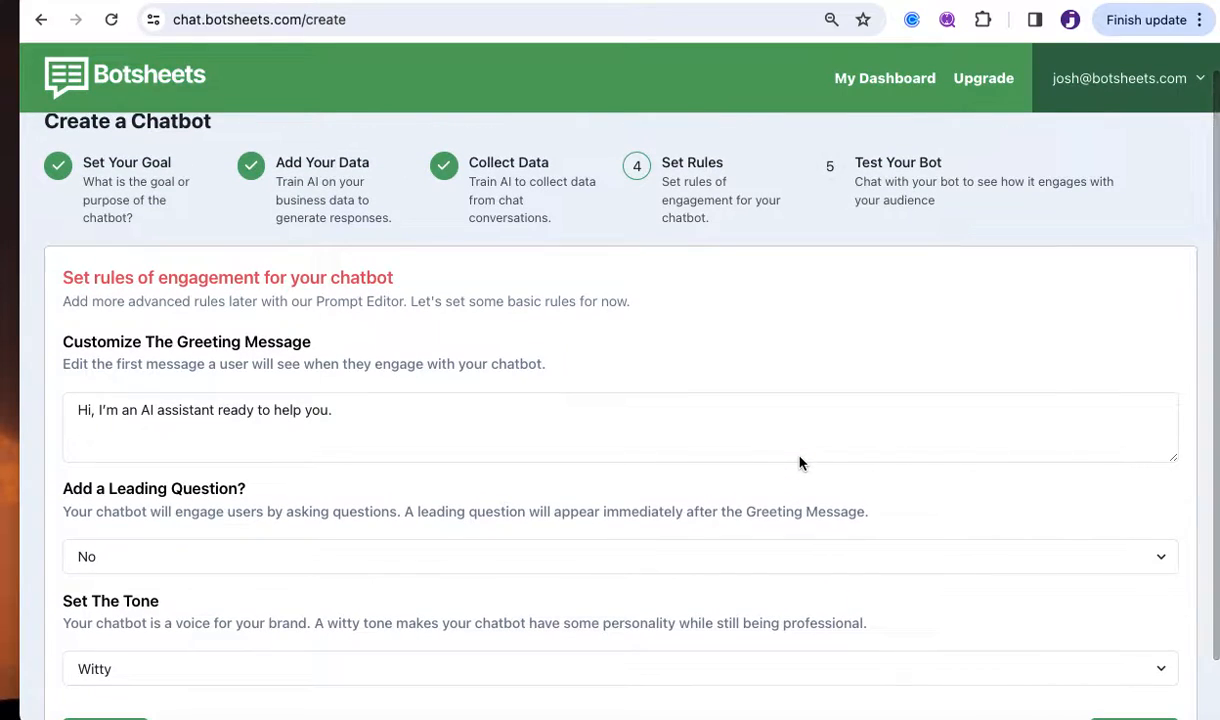
scroll(799, 463, "down", 2)
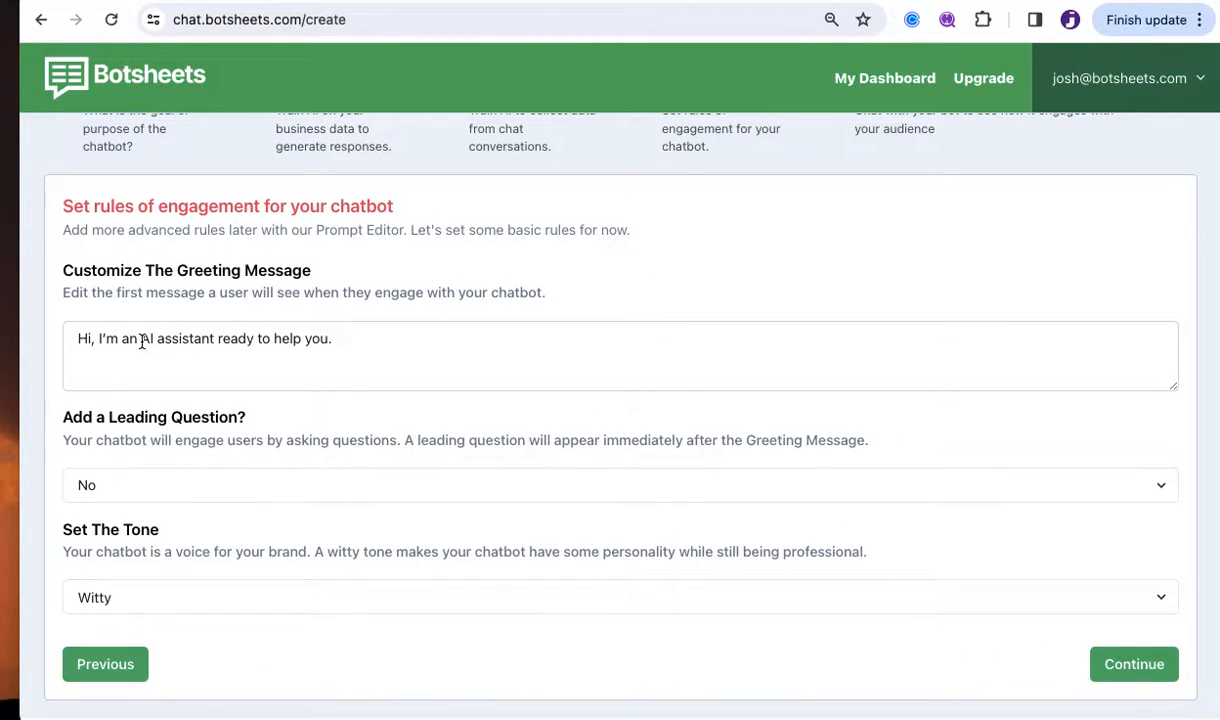
left_click(156, 339)
type("real esate")
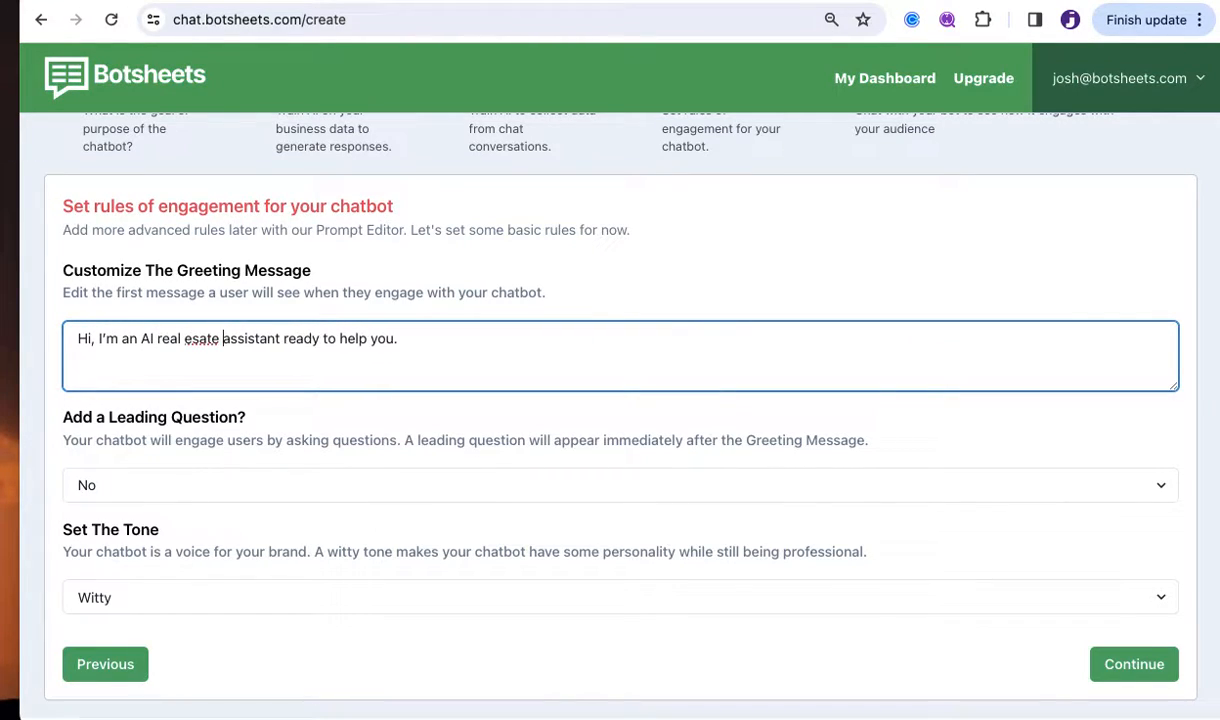
left_click(197, 339)
type("t")
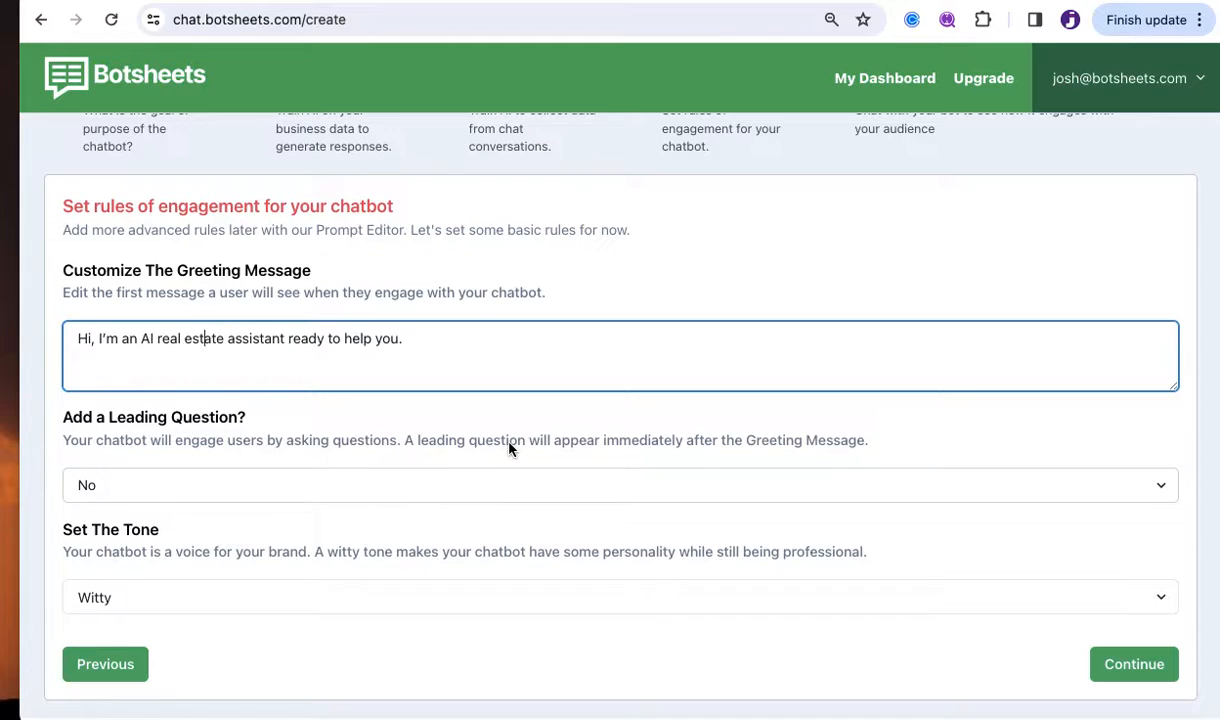
Set Add a Leading Question to Yes with the custom question 'What city are you located in?'.
left_click(313, 497)
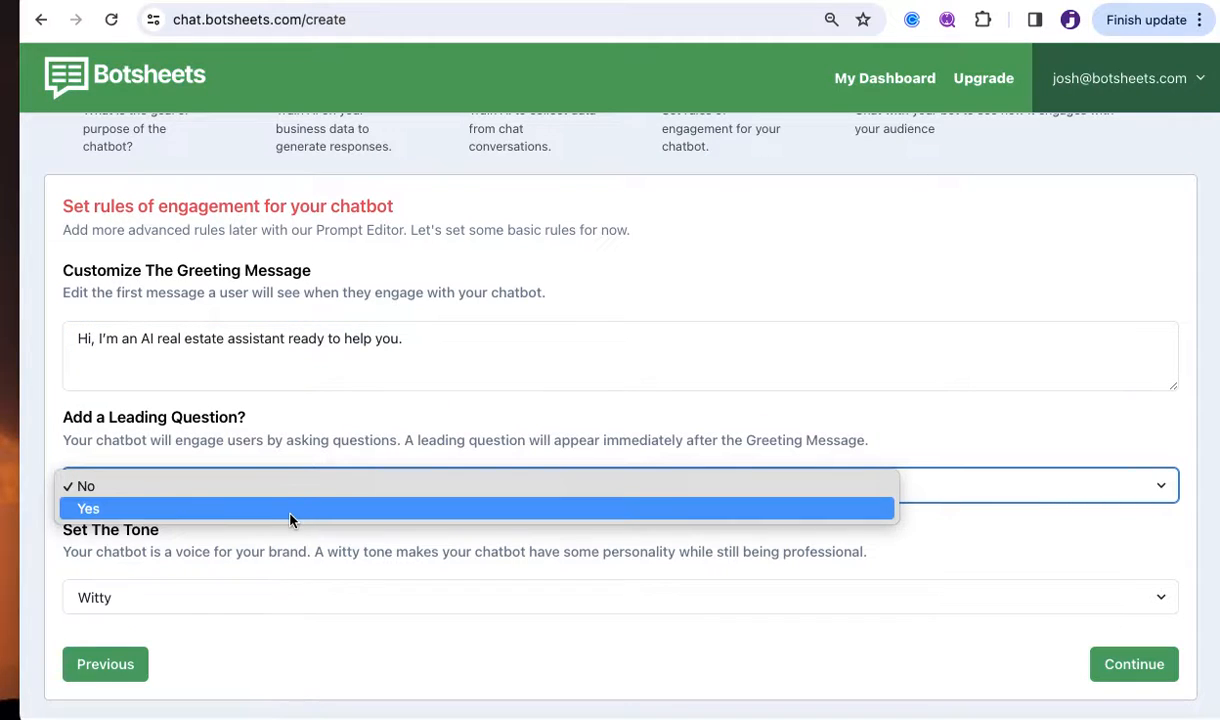
left_click(292, 507)
scroll(506, 585, "down", 2)
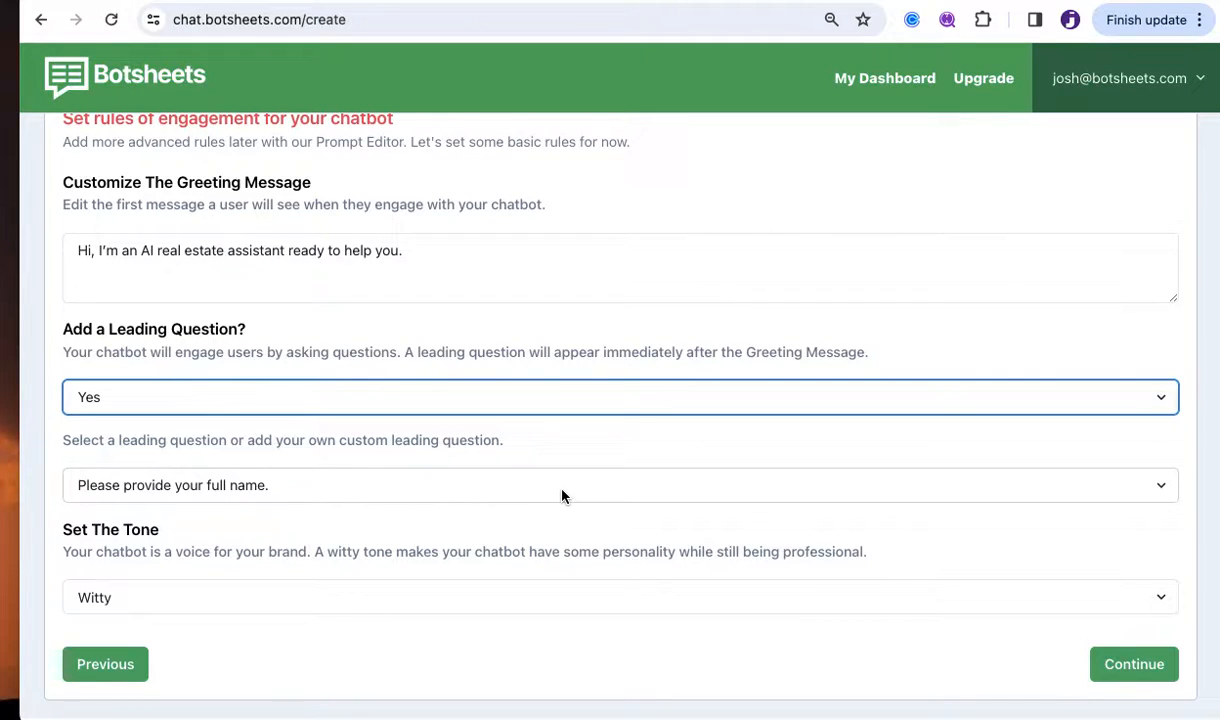
left_click(562, 496)
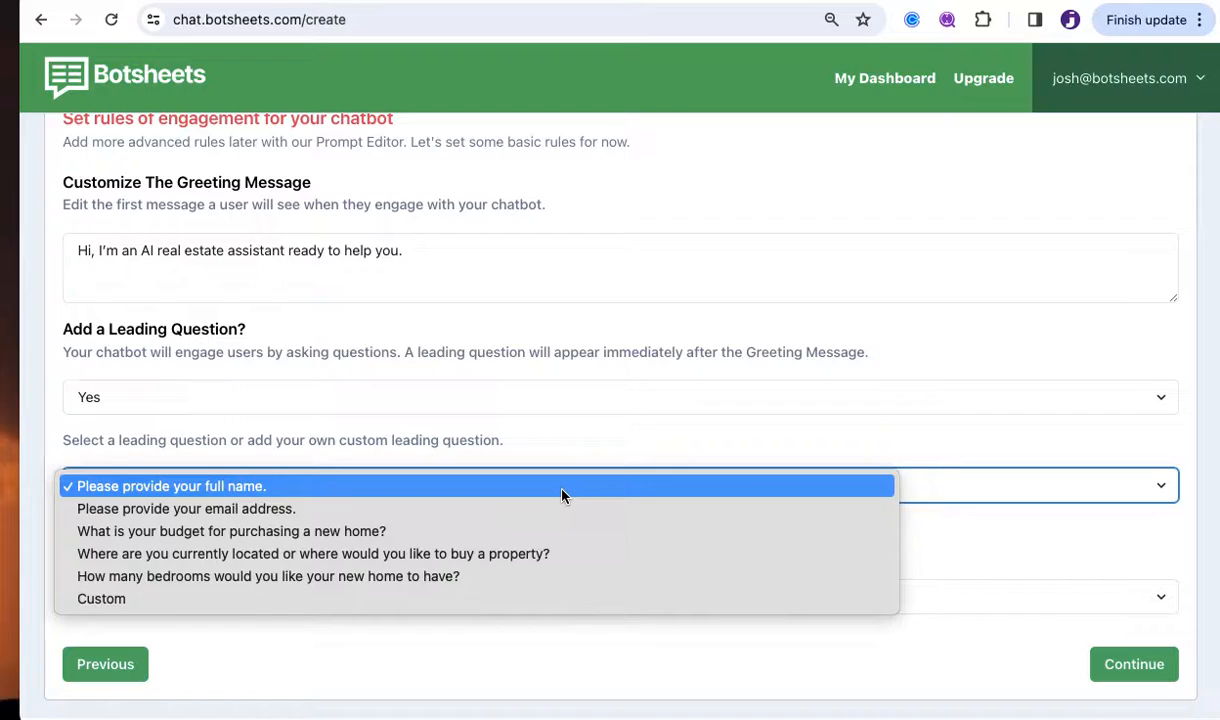
left_click(339, 598)
scroll(455, 547, "down", 1)
left_click(278, 508)
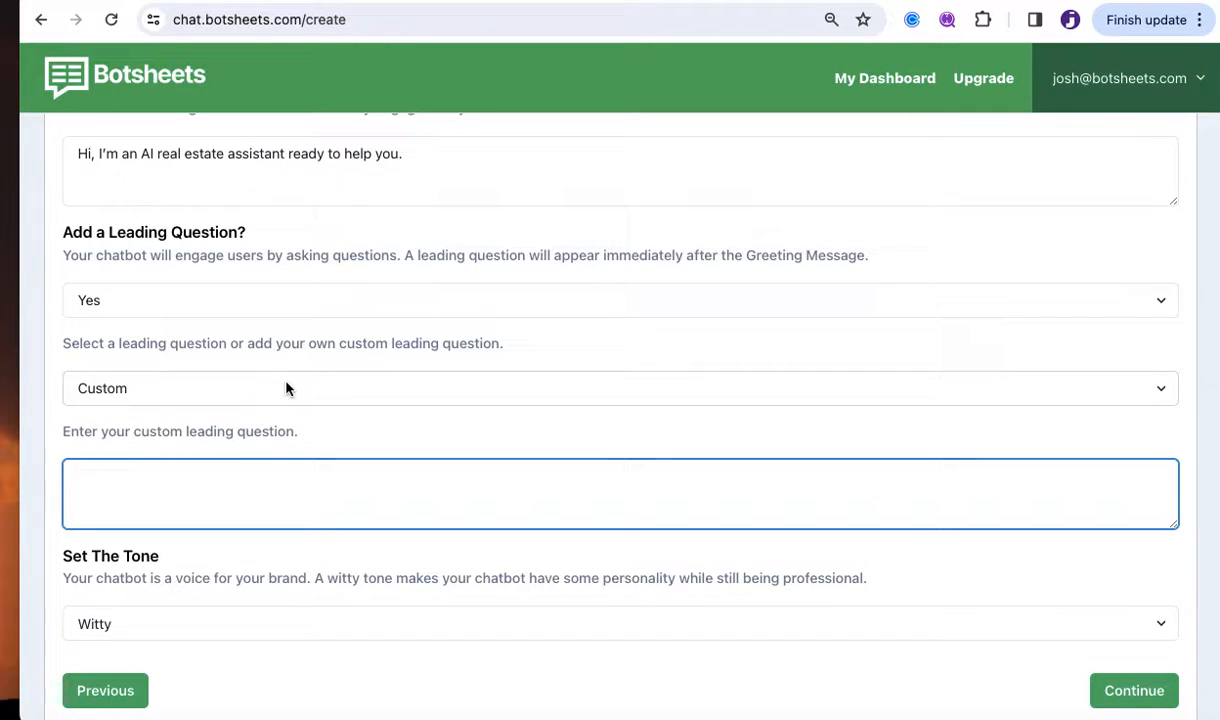
type("What city are you located in.")
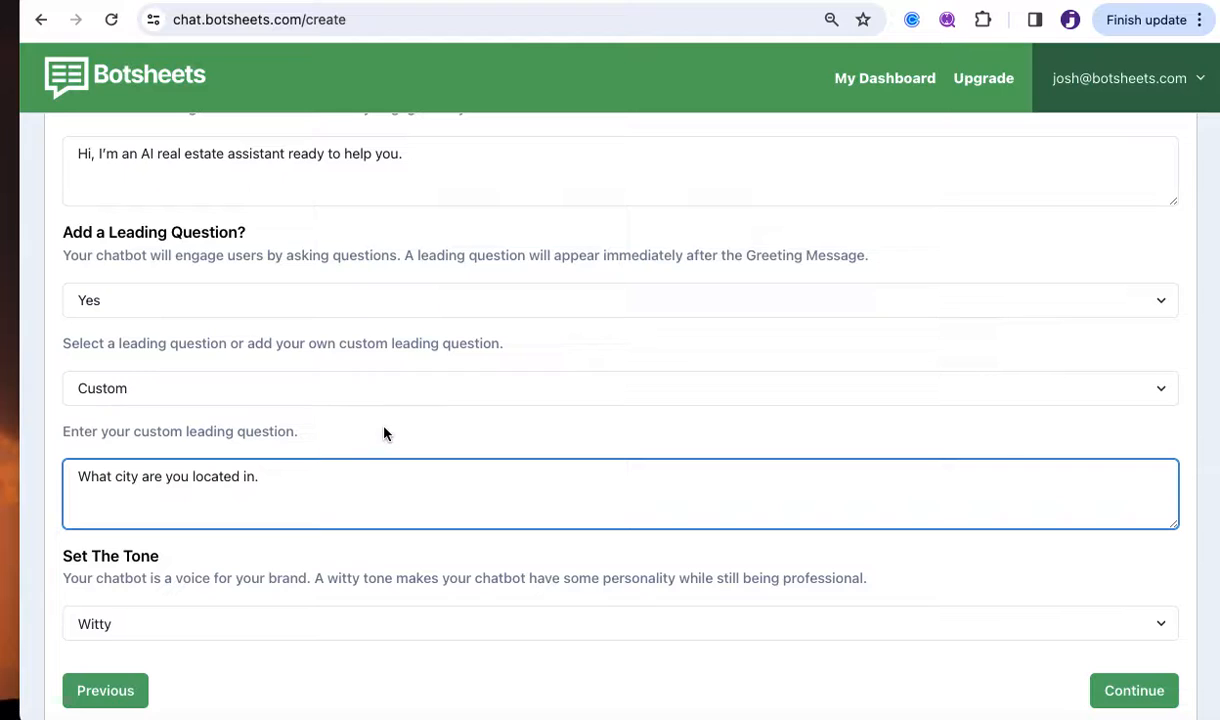
scroll(384, 432, "down", 2)
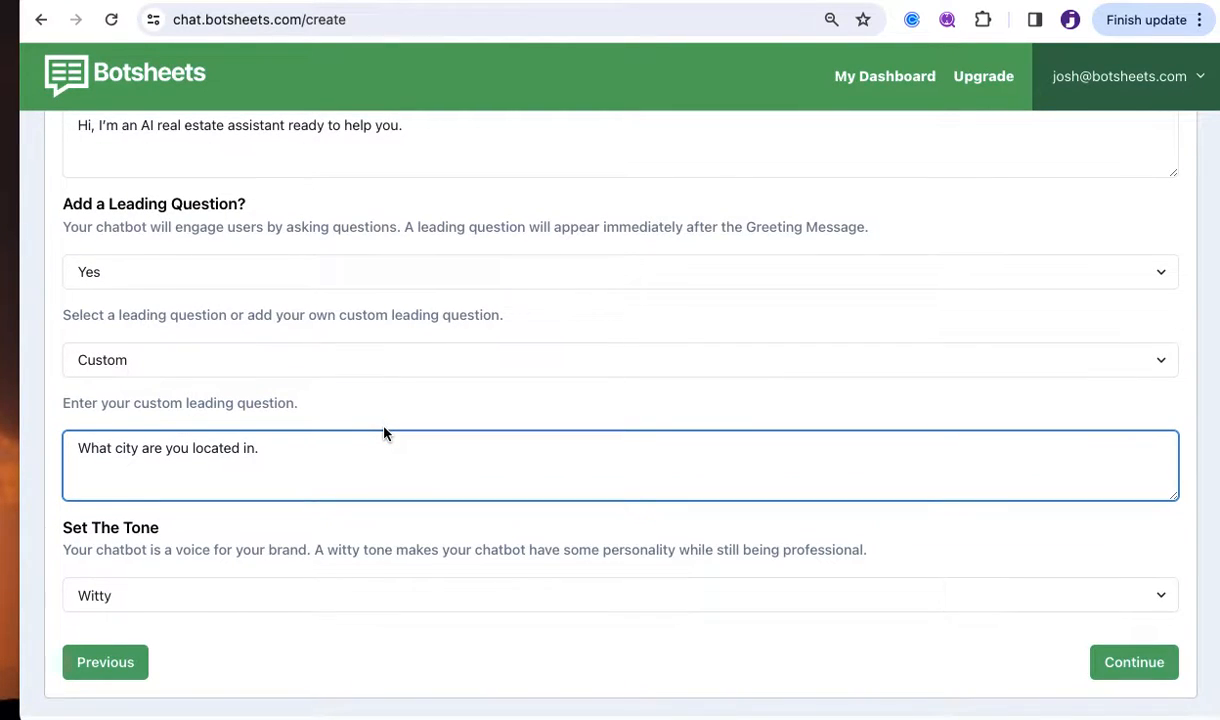
key("BackSpace")
type("?")
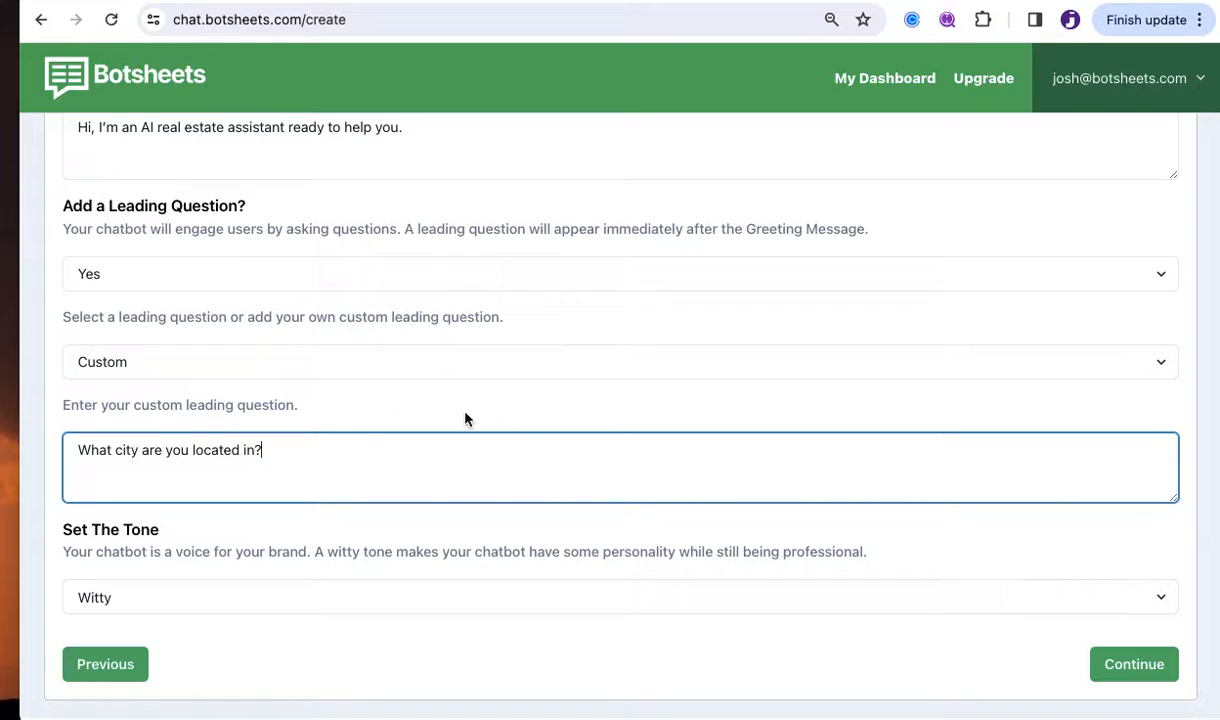
Keep Witty selected as the chatbot's tone and review the rules form.
left_click(563, 601)
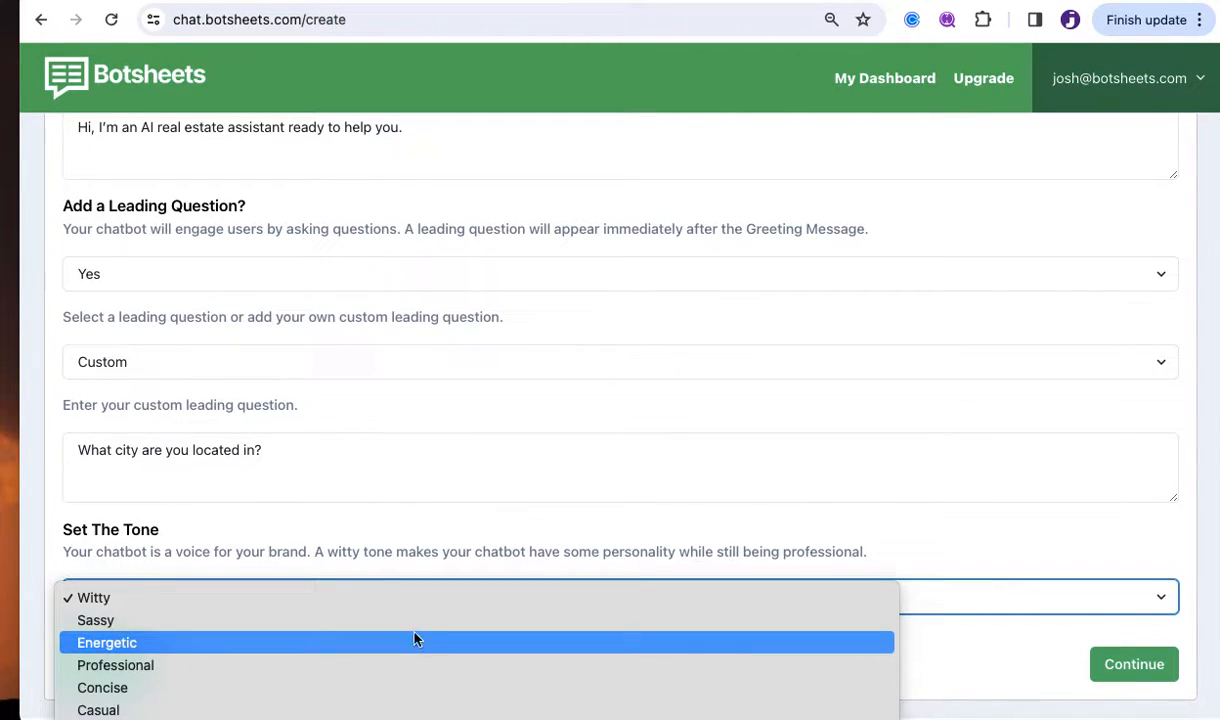
left_click(505, 557)
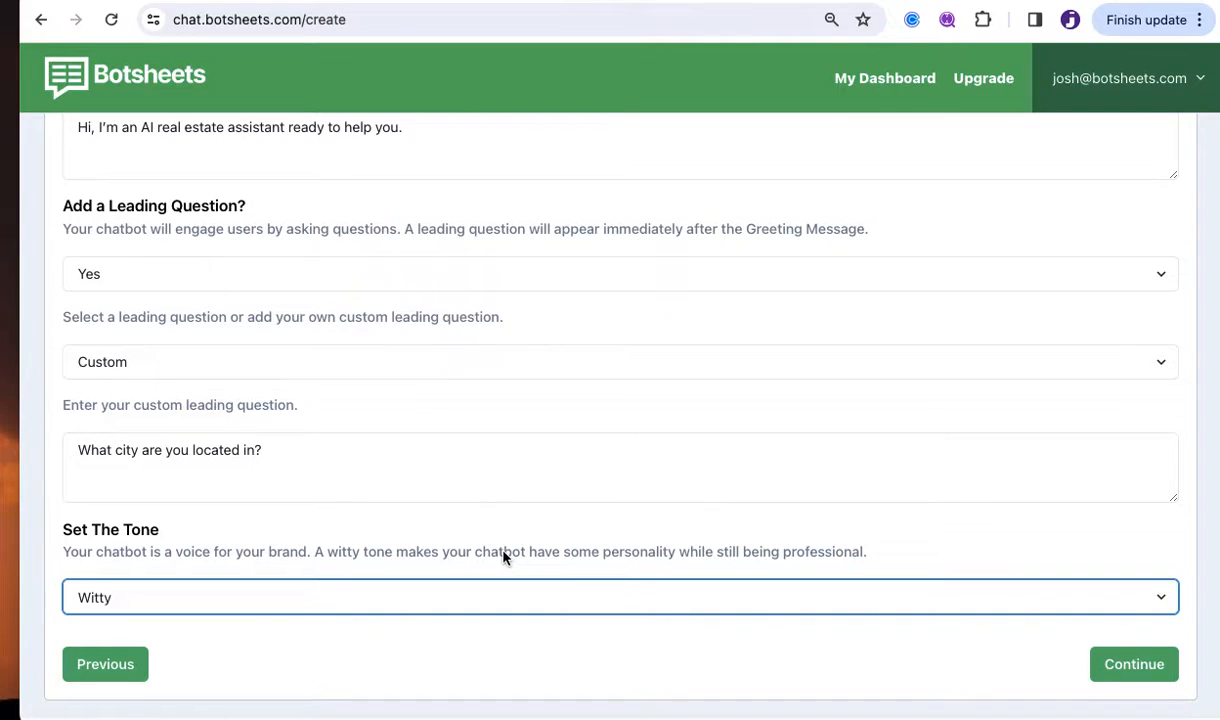
scroll(503, 557, "up", 2)
scroll(503, 557, "up", 1)
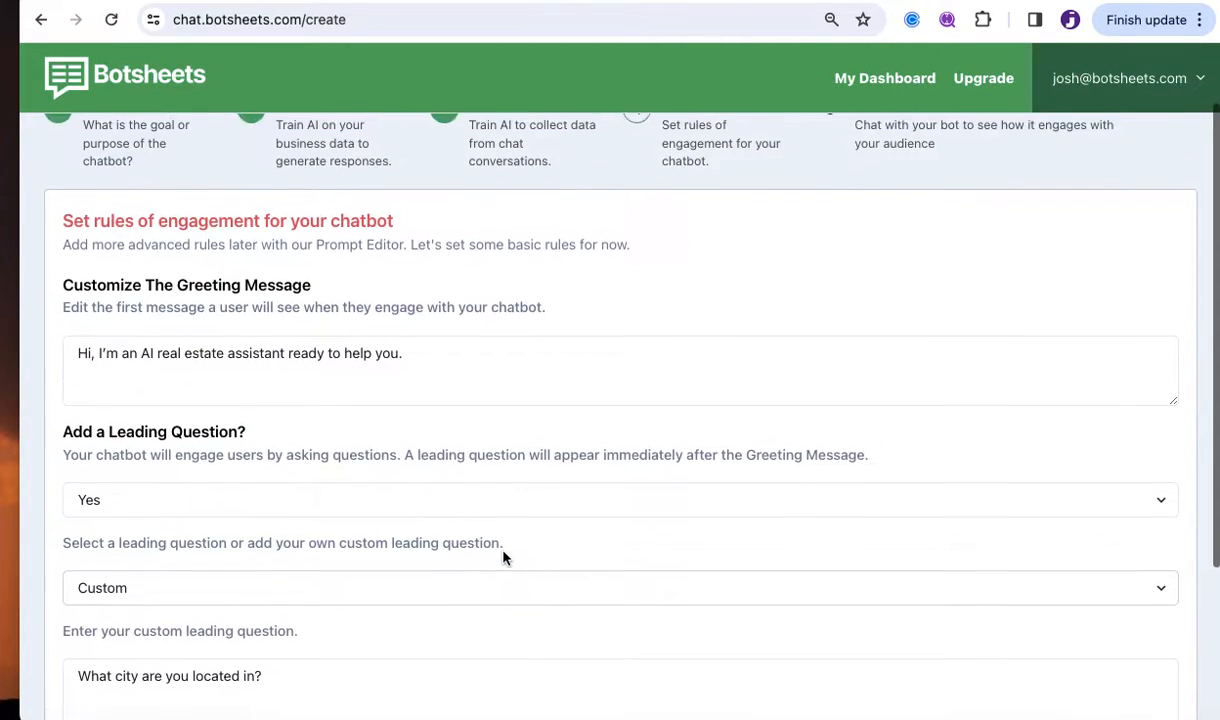
scroll(657, 311, "up", 1)
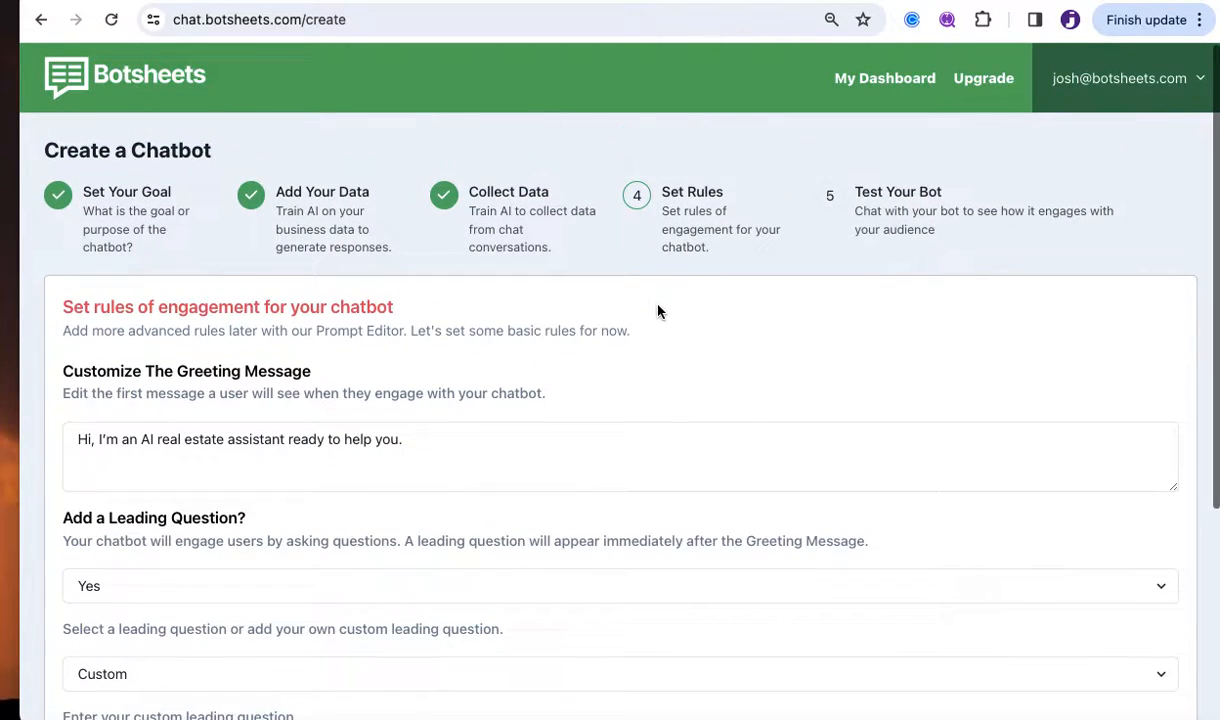
scroll(657, 311, "down", 3)
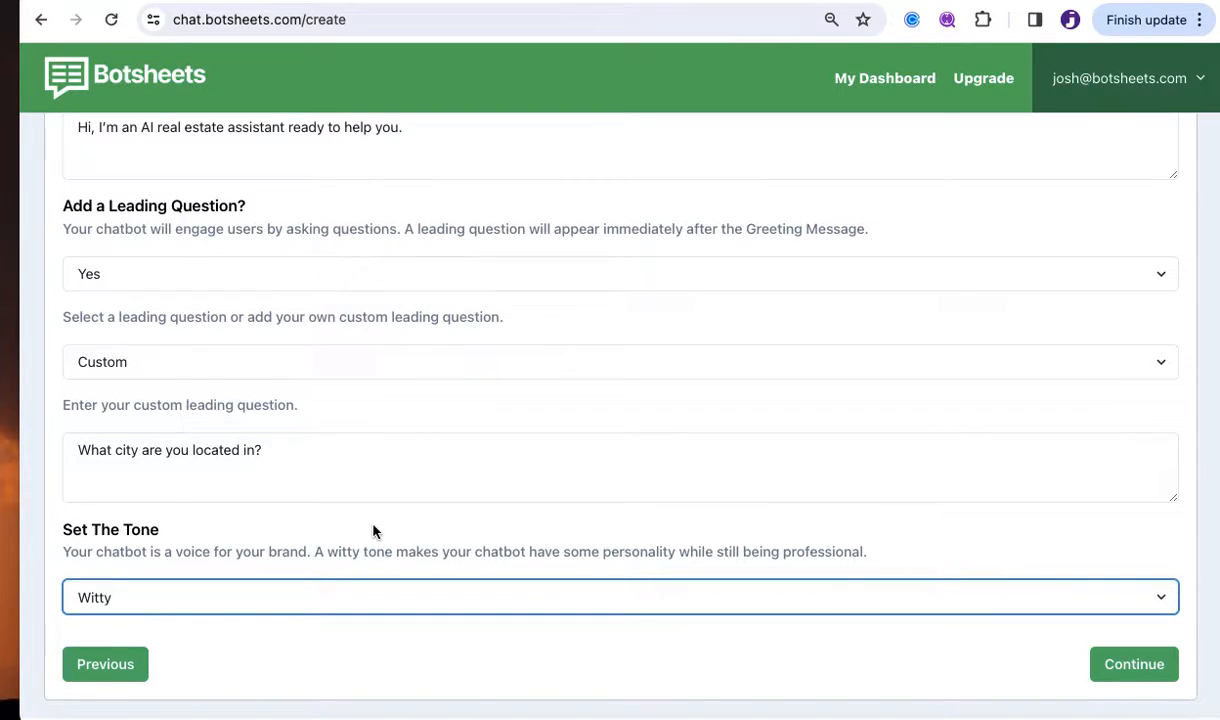
scroll(373, 531, "up", 3)
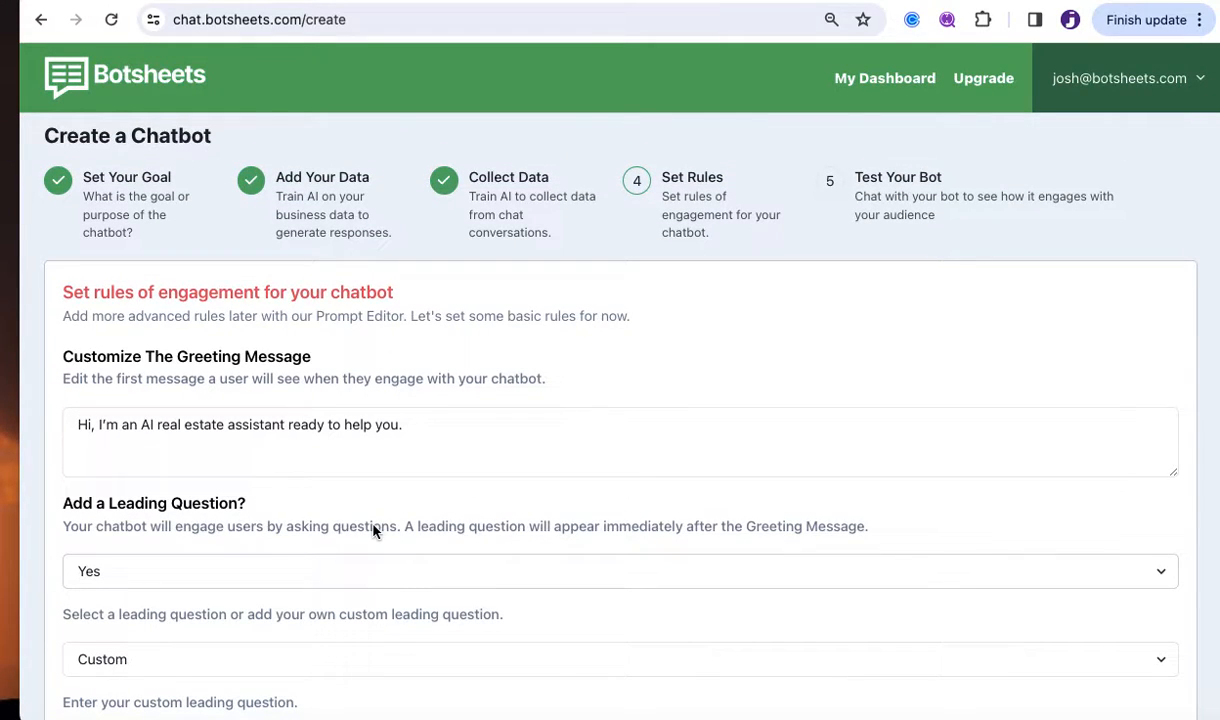
scroll(373, 531, "down", 3)
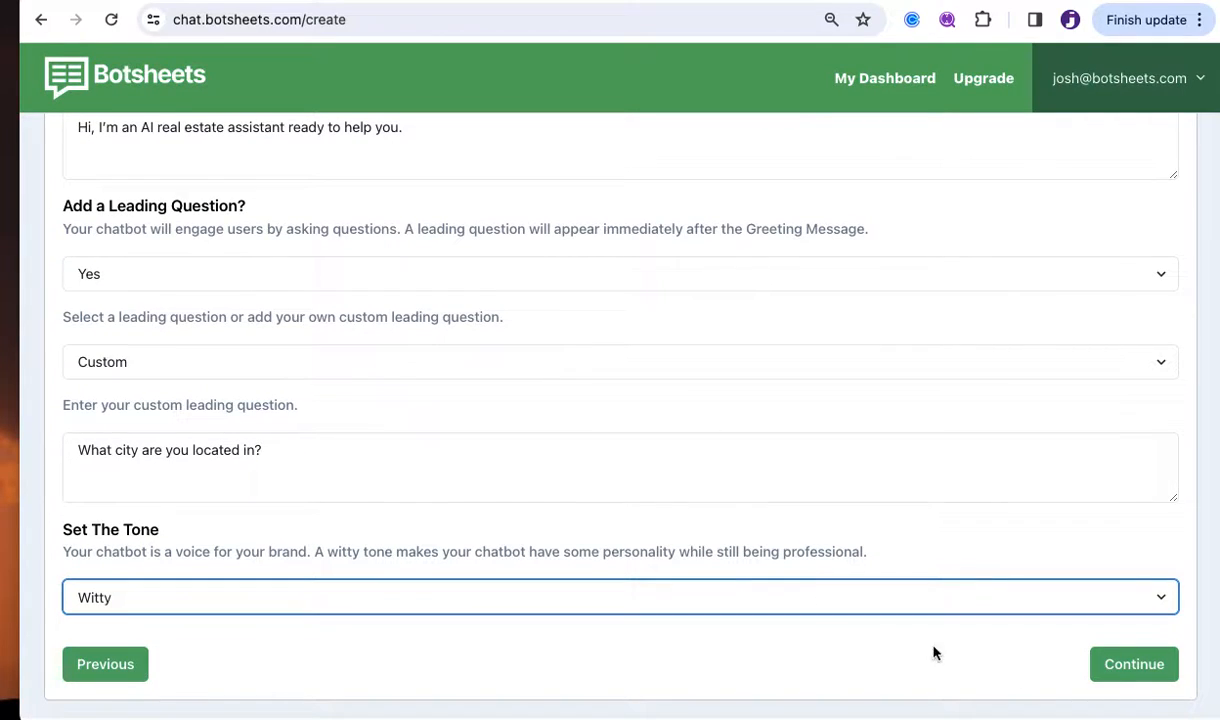
Replace the default name 'My Chatbot109' with 'Josh Realty'.
left_click(1137, 670)
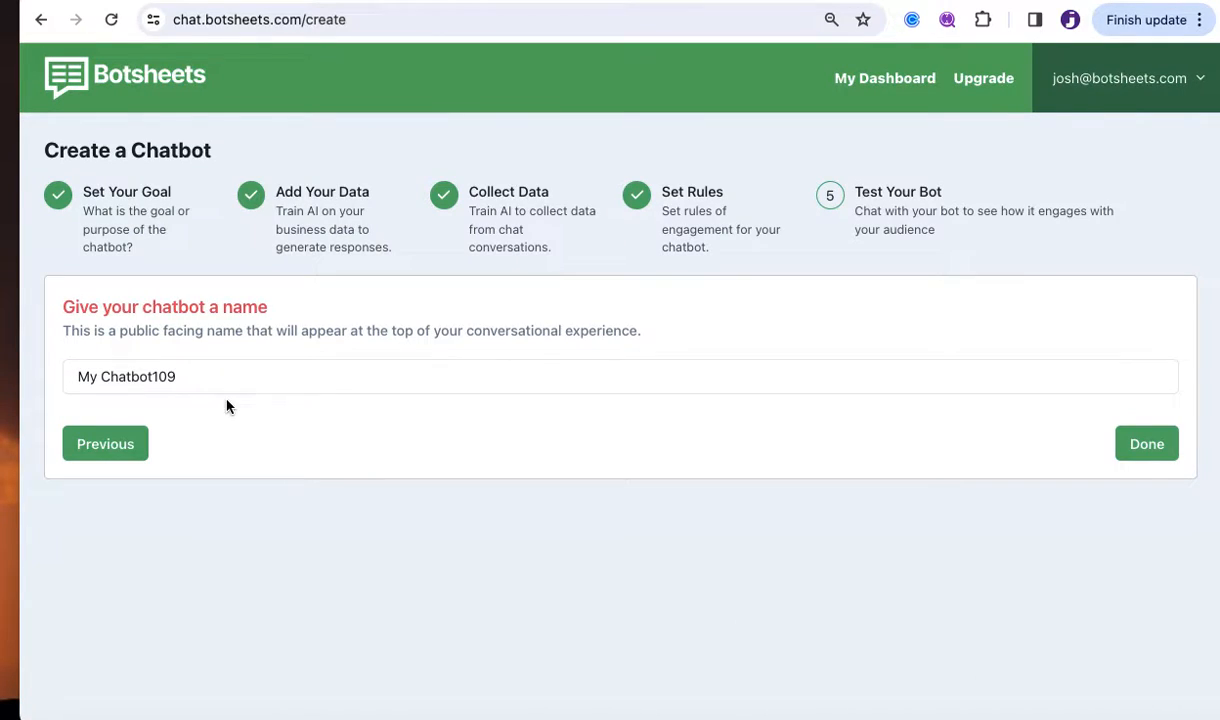
left_click_drag(197, 380, 11, 370)
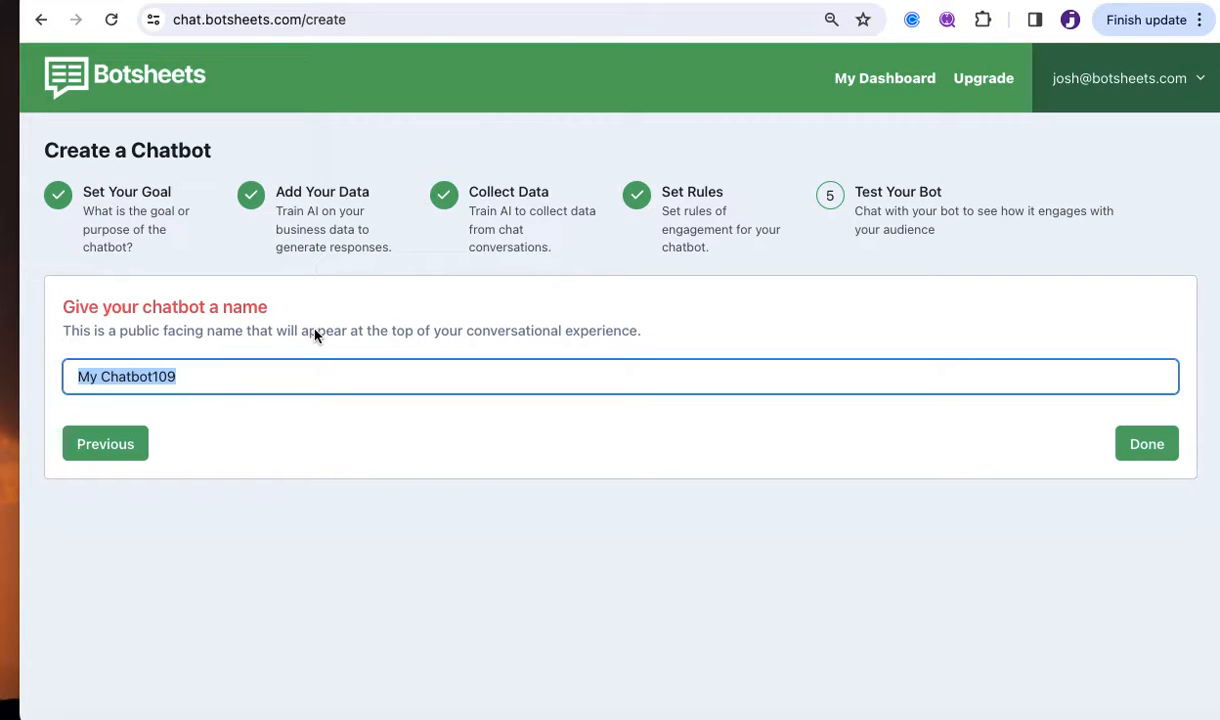
type("Josh ")
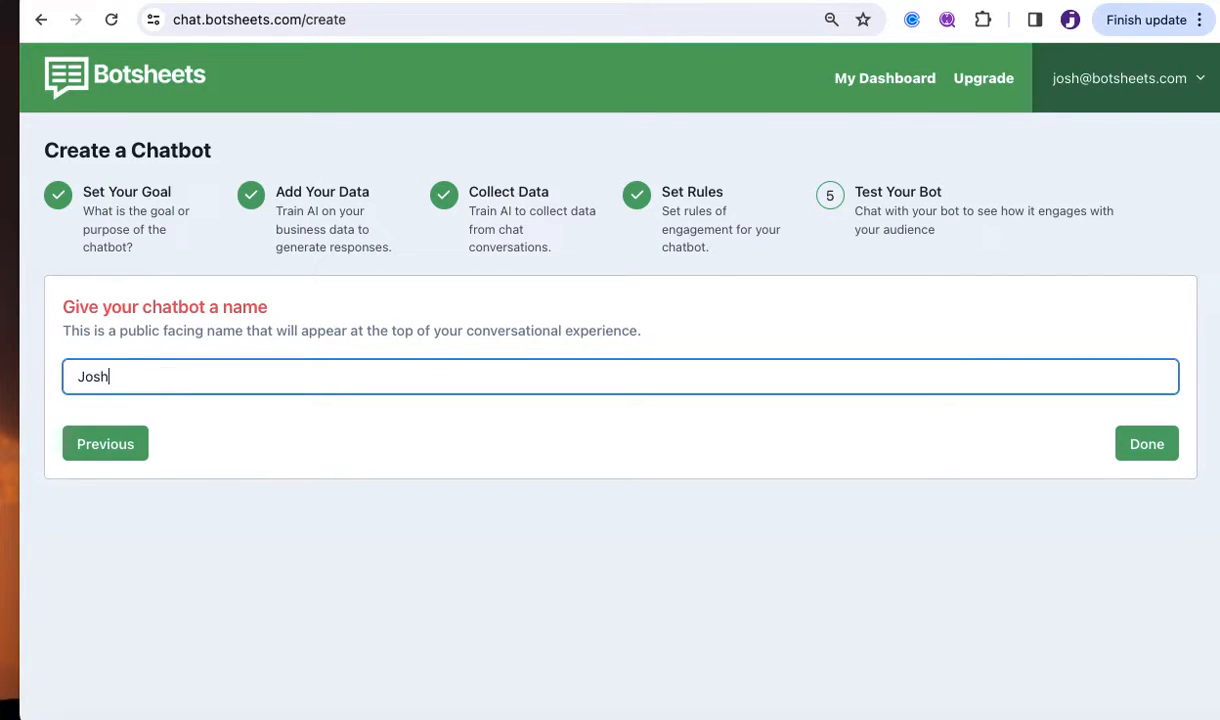
type("Realty")
left_click(478, 424)
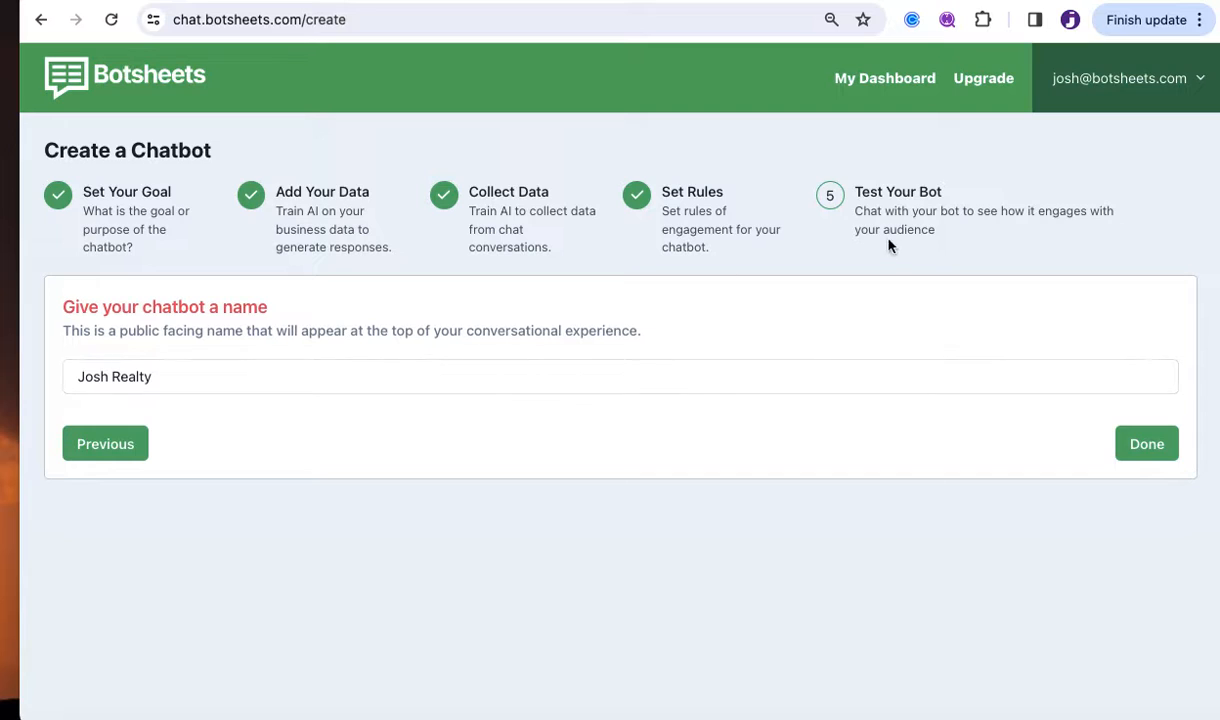
Go back to review the earlier setup steps, then return and finish creating the chatbot.
left_click(112, 456)
scroll(470, 495, "down", 5)
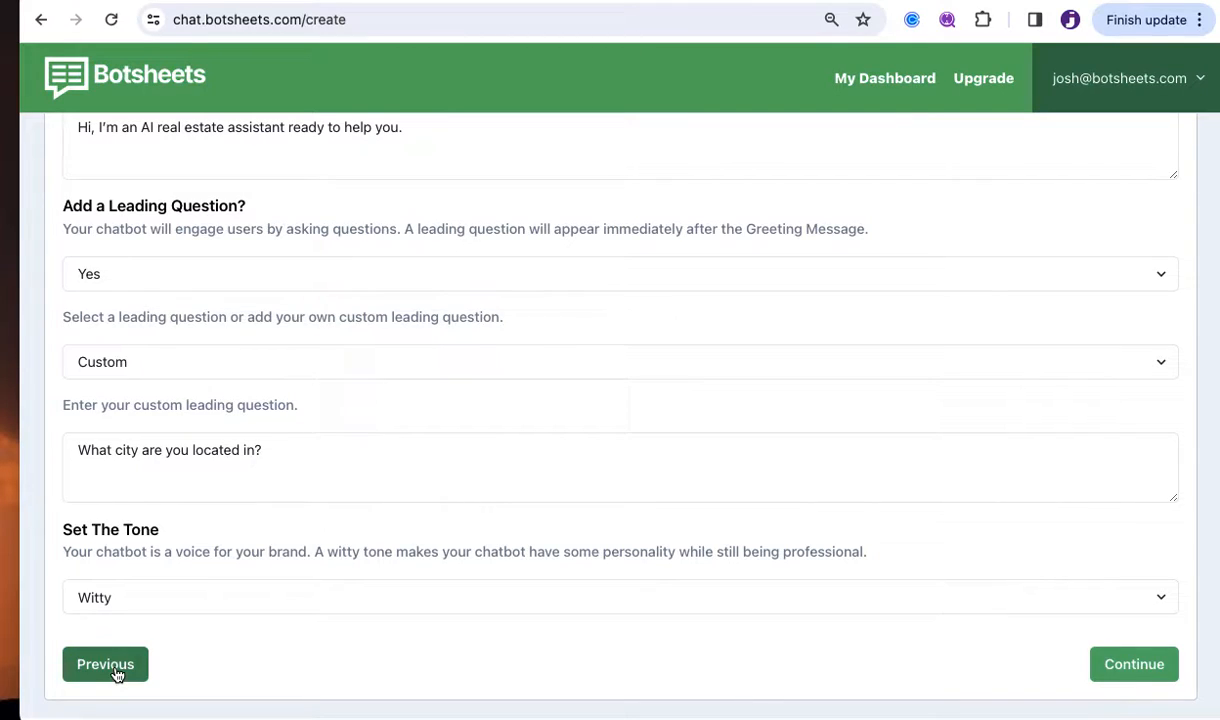
left_click(112, 664)
scroll(634, 540, "down", 3)
scroll(690, 520, "down", 3)
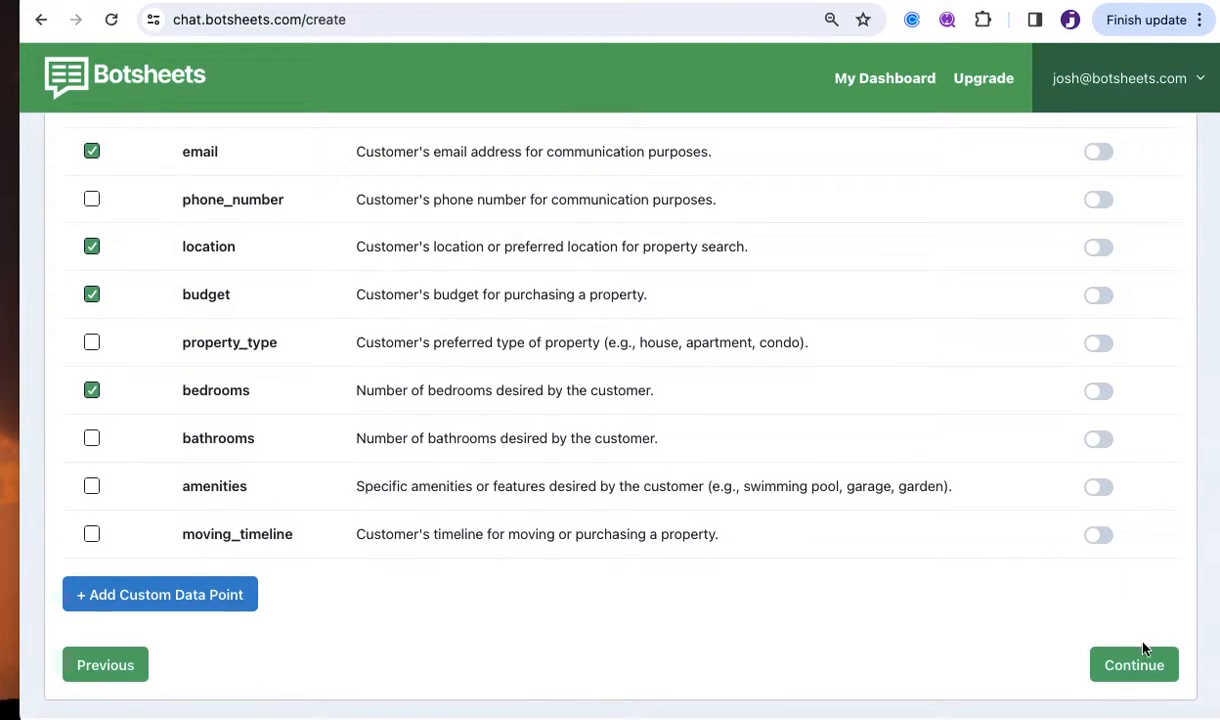
left_click(1140, 650)
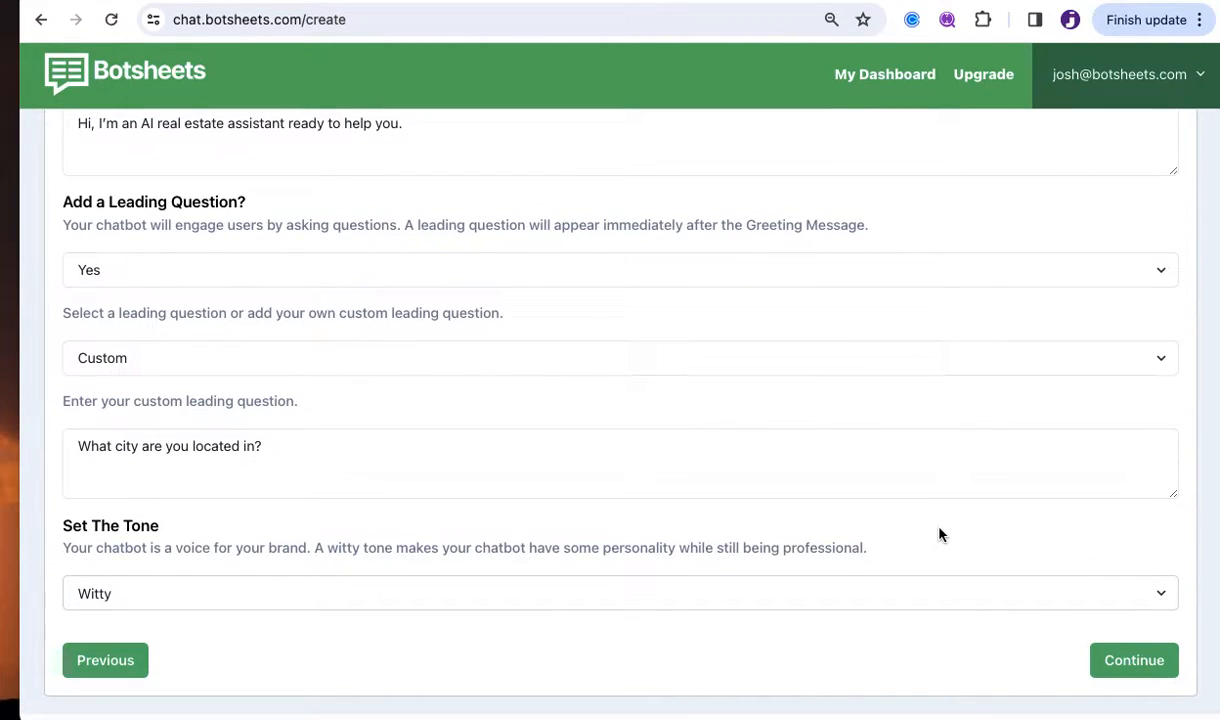
left_click(1137, 665)
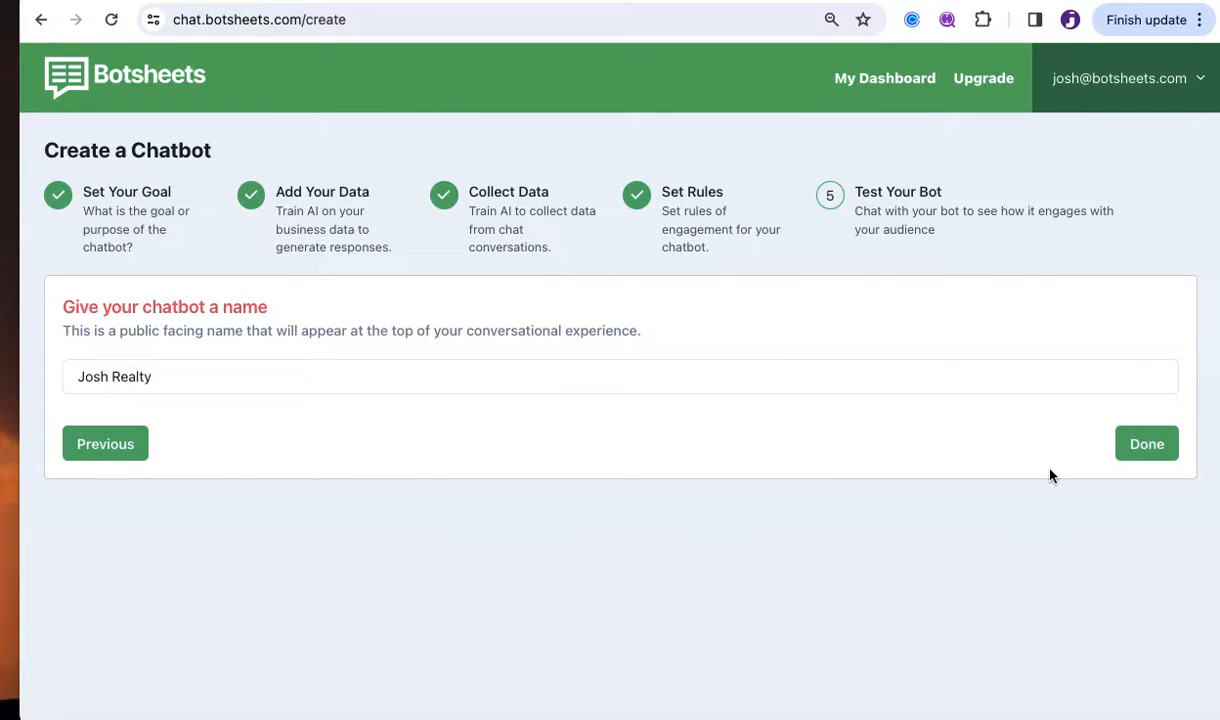
left_click(1157, 449)
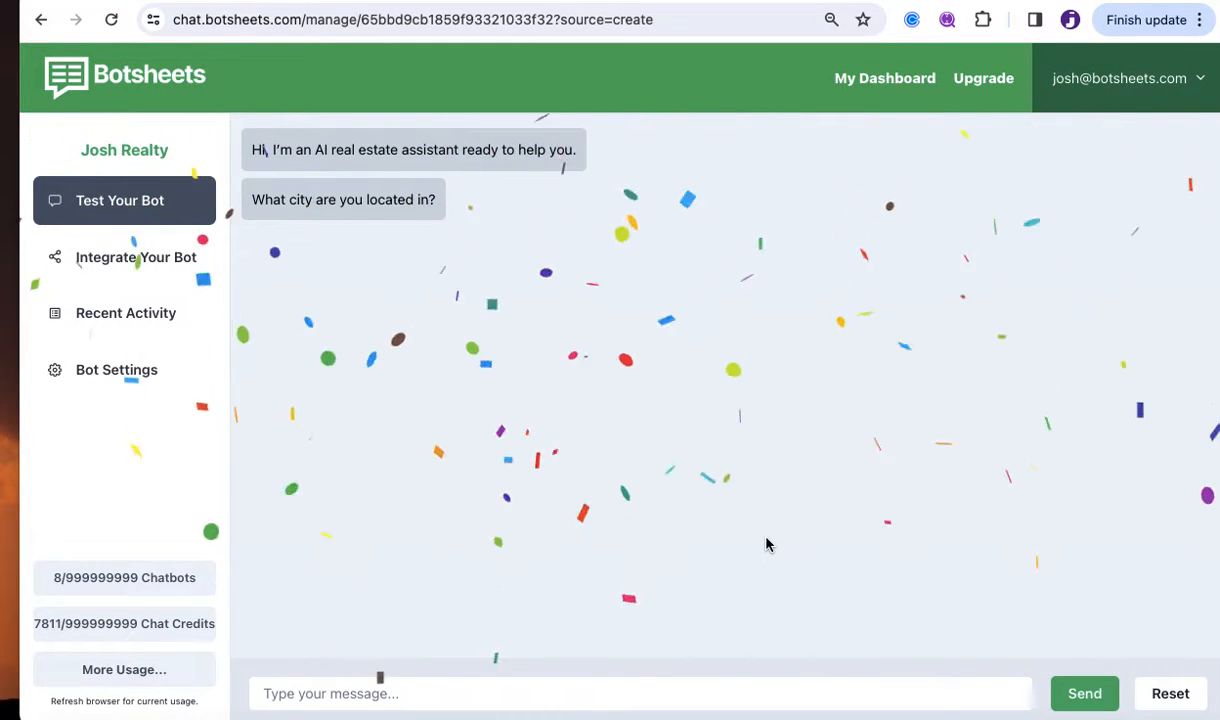
Put the cursor in the test chat's Type your message box.
left_click(544, 693)
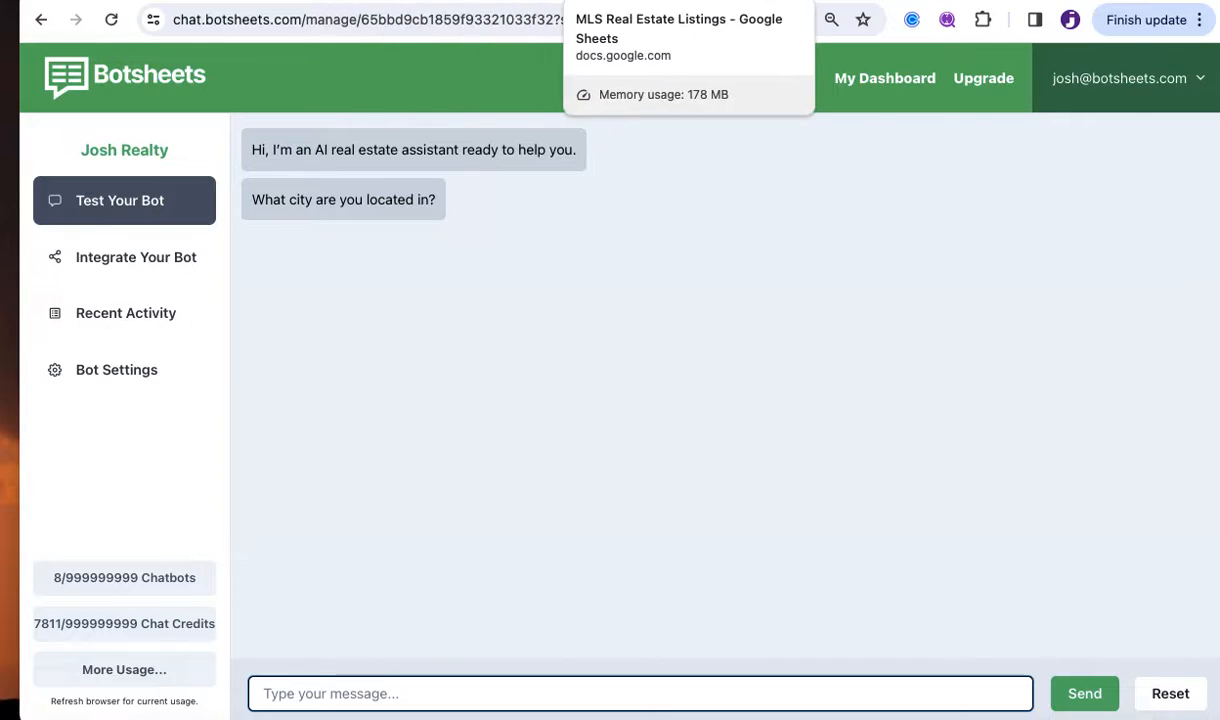
Copy the city Durham from cell E7 of the MLS Real Estate Listings sheet.
left_click(640, 2)
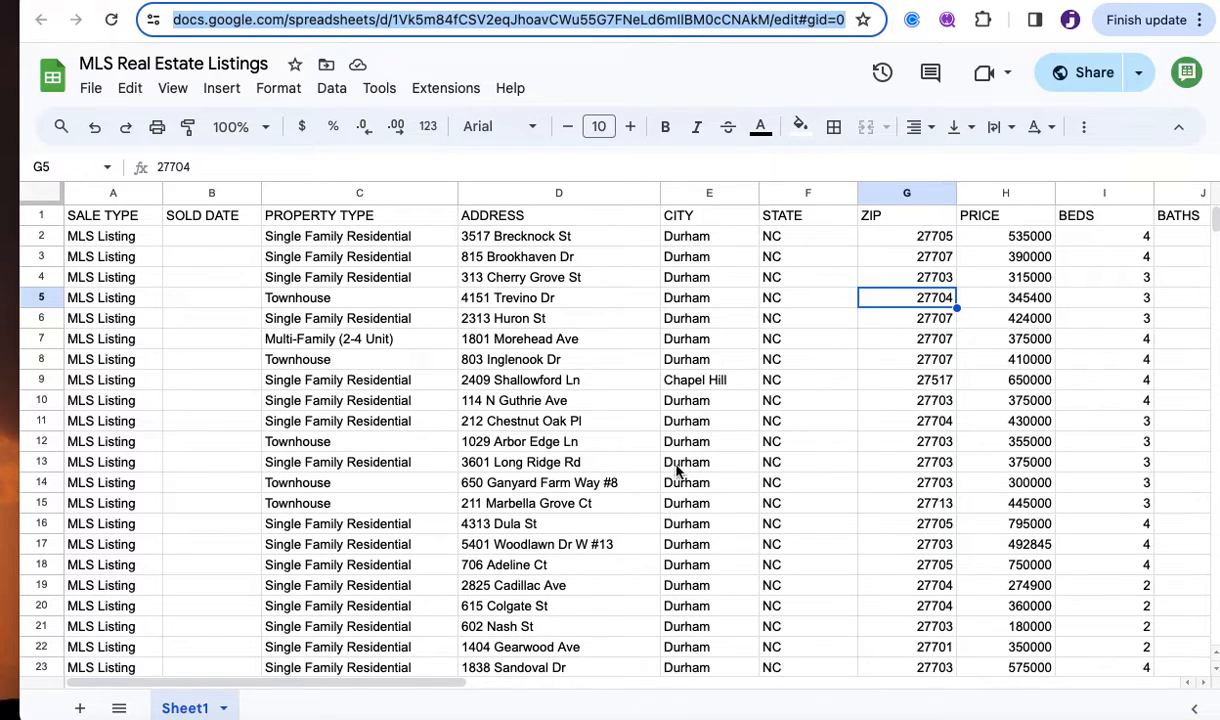
scroll(683, 566, "down", 1)
scroll(683, 570, "down", 9)
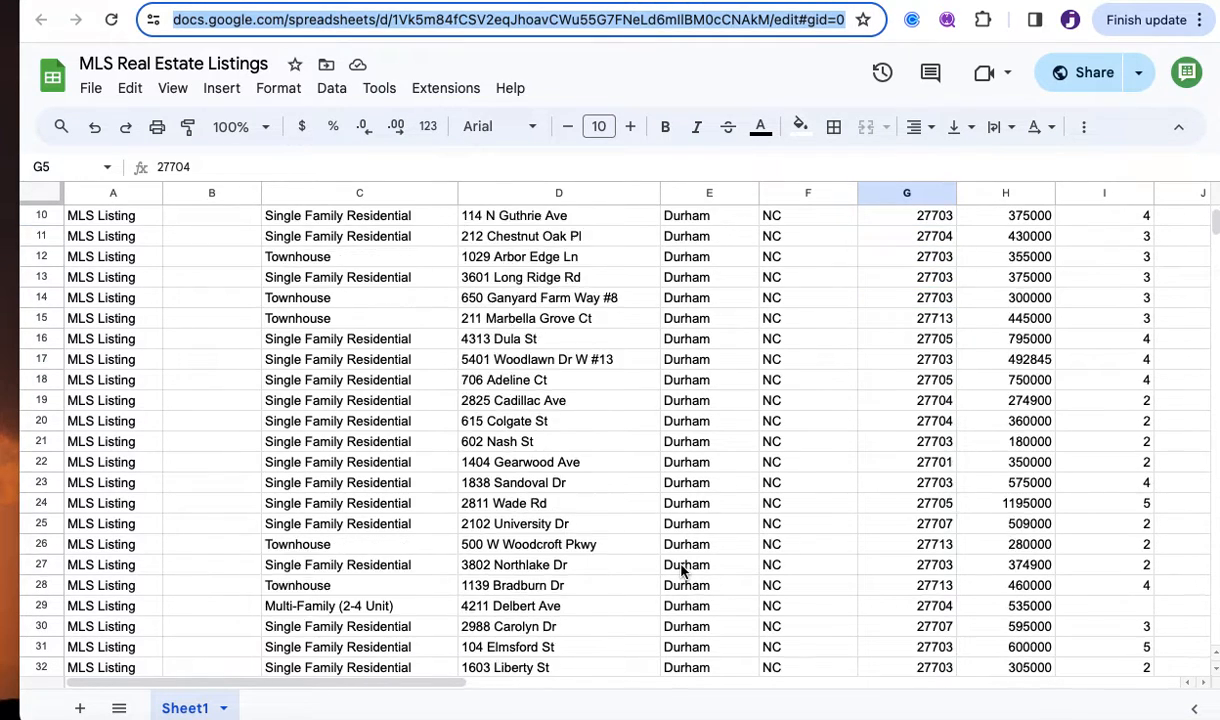
scroll(683, 570, "down", 7)
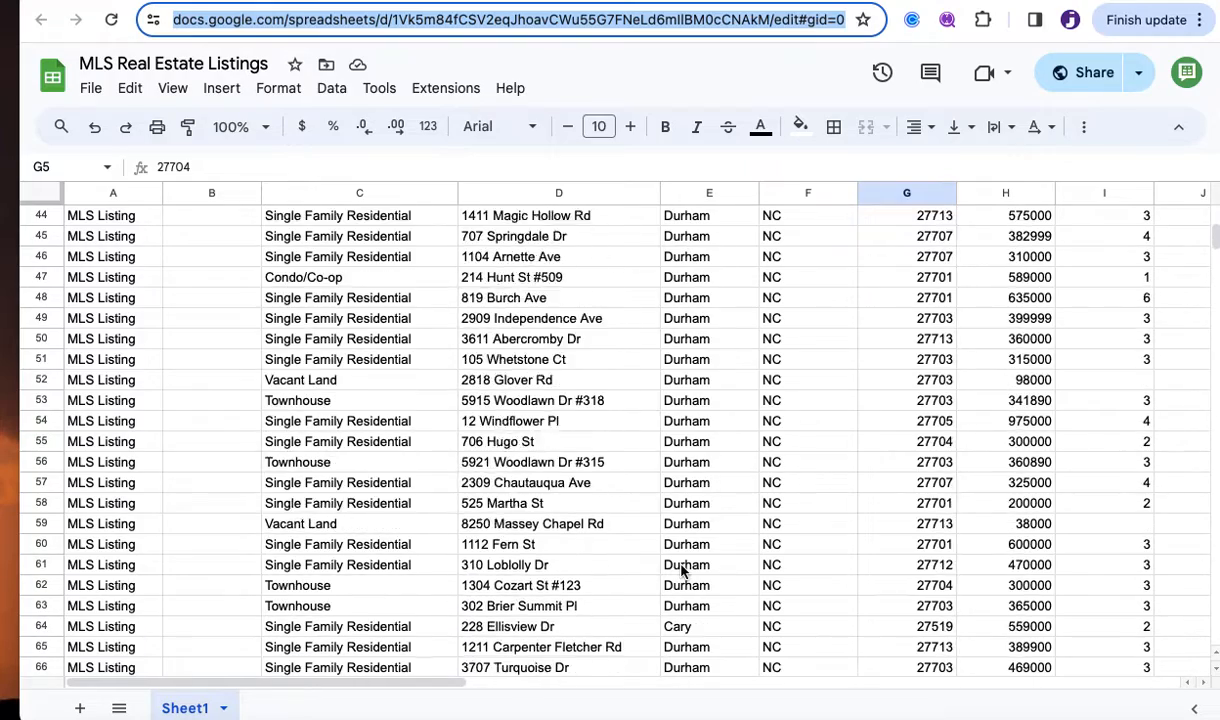
scroll(683, 570, "up", 8)
scroll(683, 570, "up", 7)
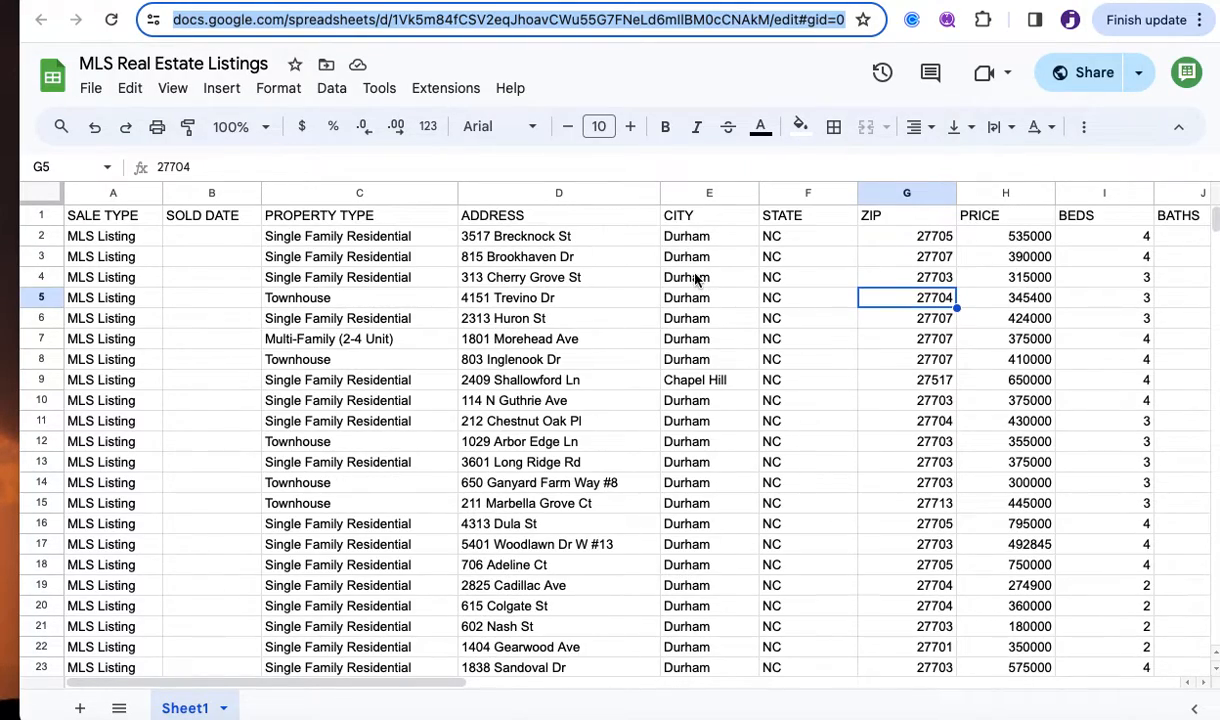
left_click(700, 340)
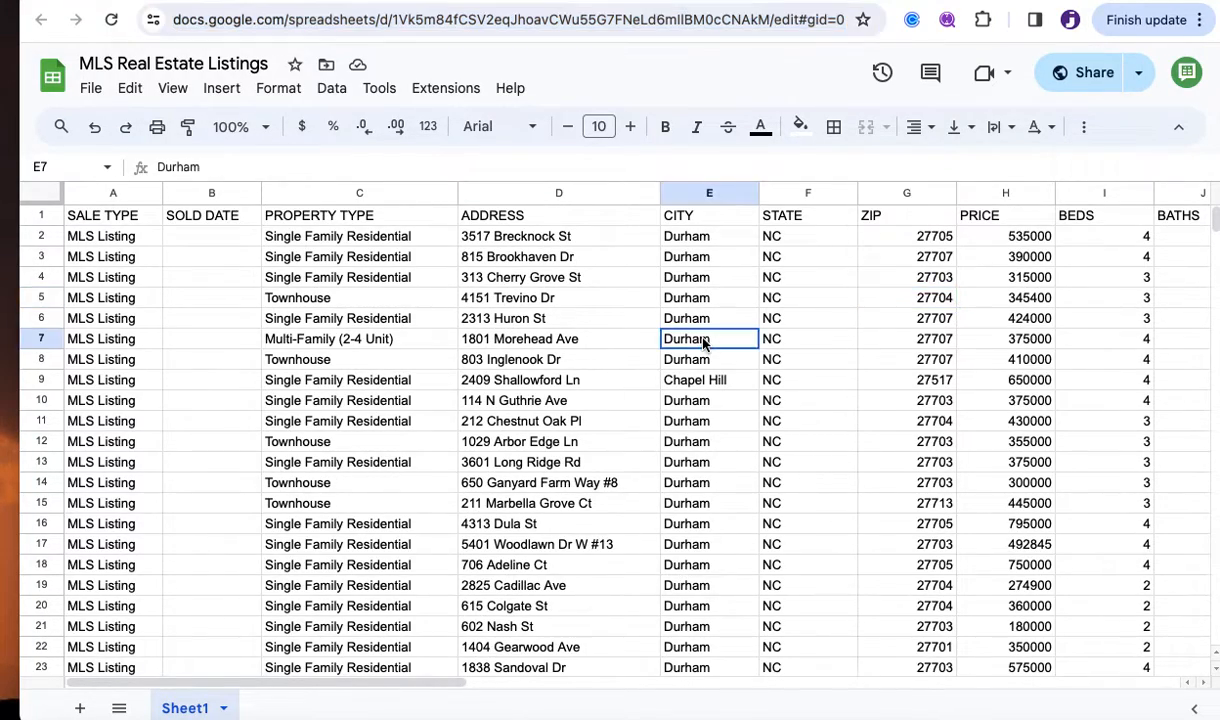
key("ctrl+c")
Send the bot 'Looking for a townhouse near Durham. Can you recommend something.'.
key("ctrl+Tab")
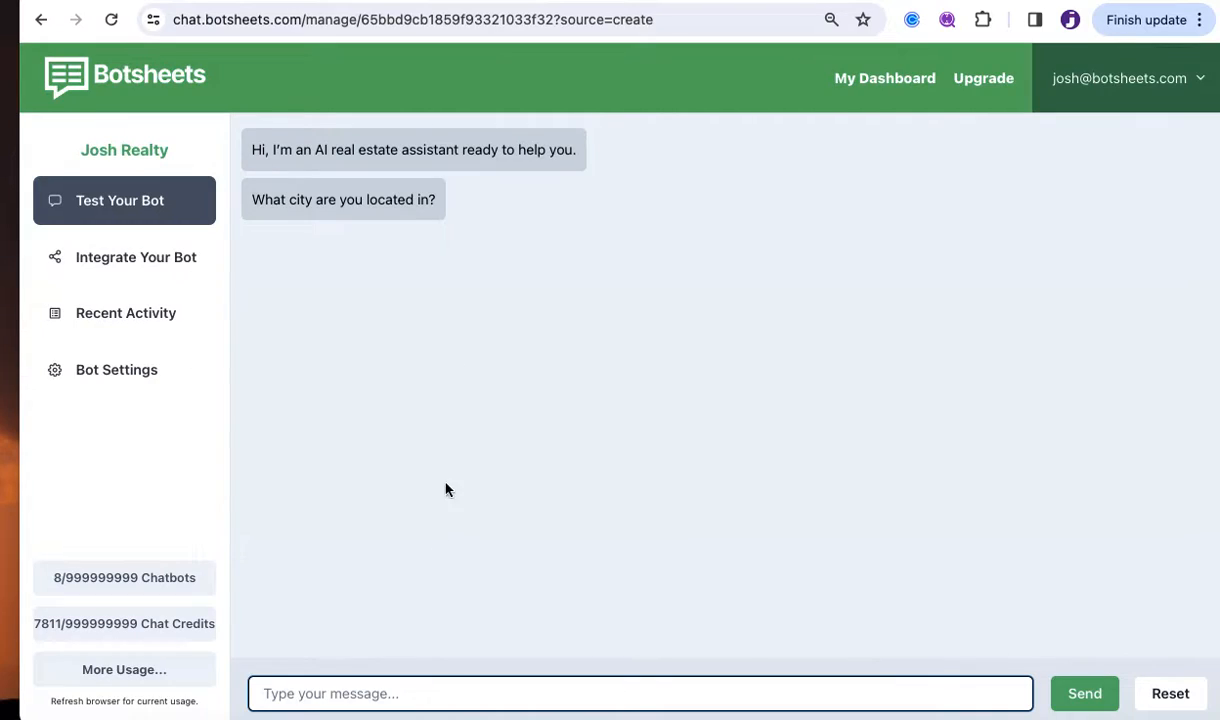
type("Looking for a")
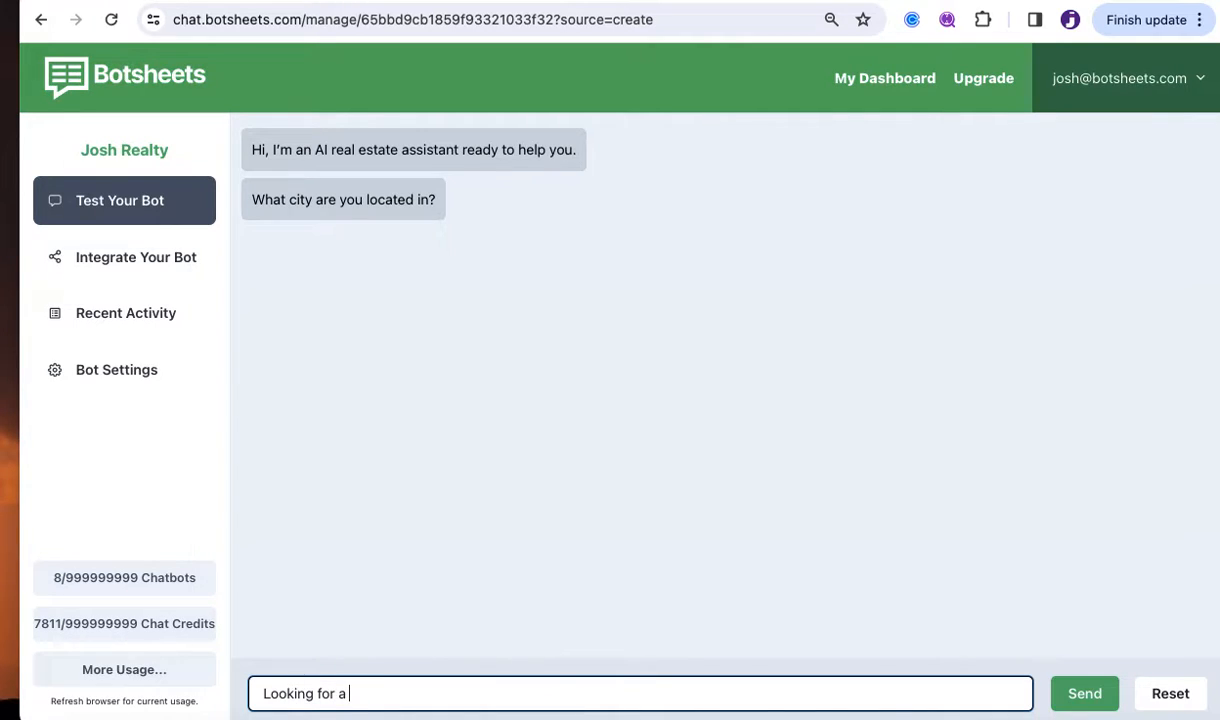
type(" townhouse near Durham")
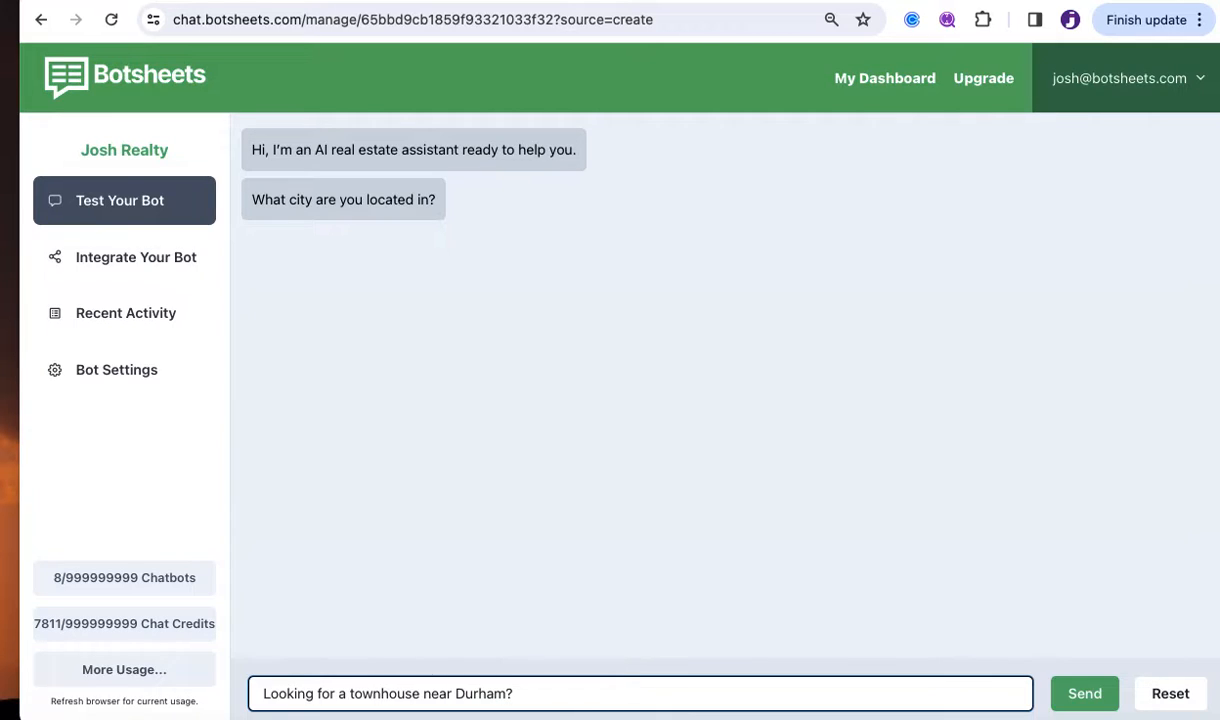
type(". Can you recommend something.")
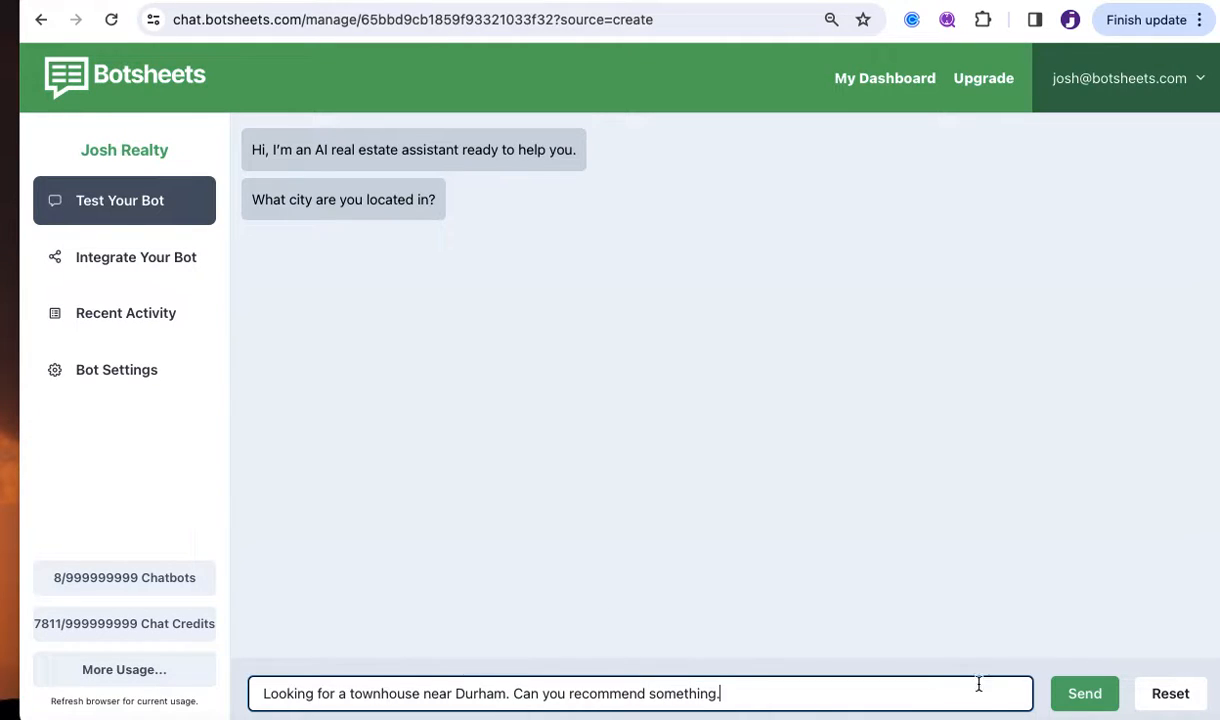
left_click(1068, 692)
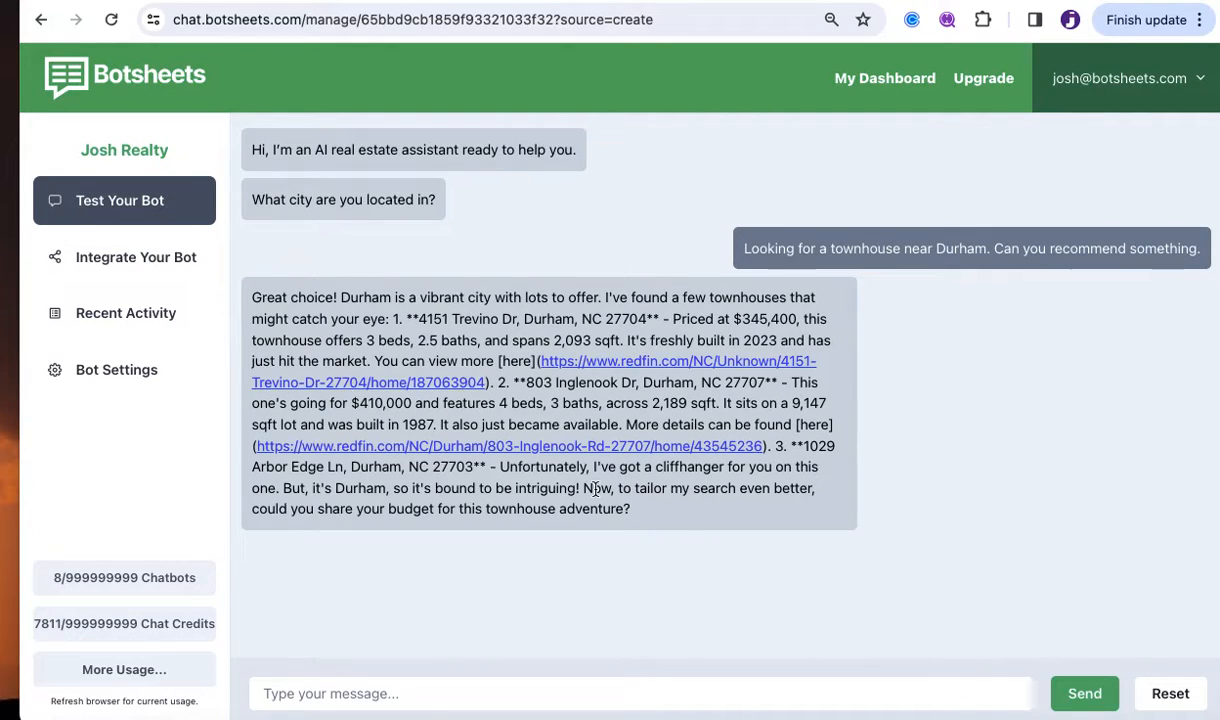
Highlight the bot's budget question and reply that you hope to spend no more than $375.
left_click_drag(583, 488, 735, 514)
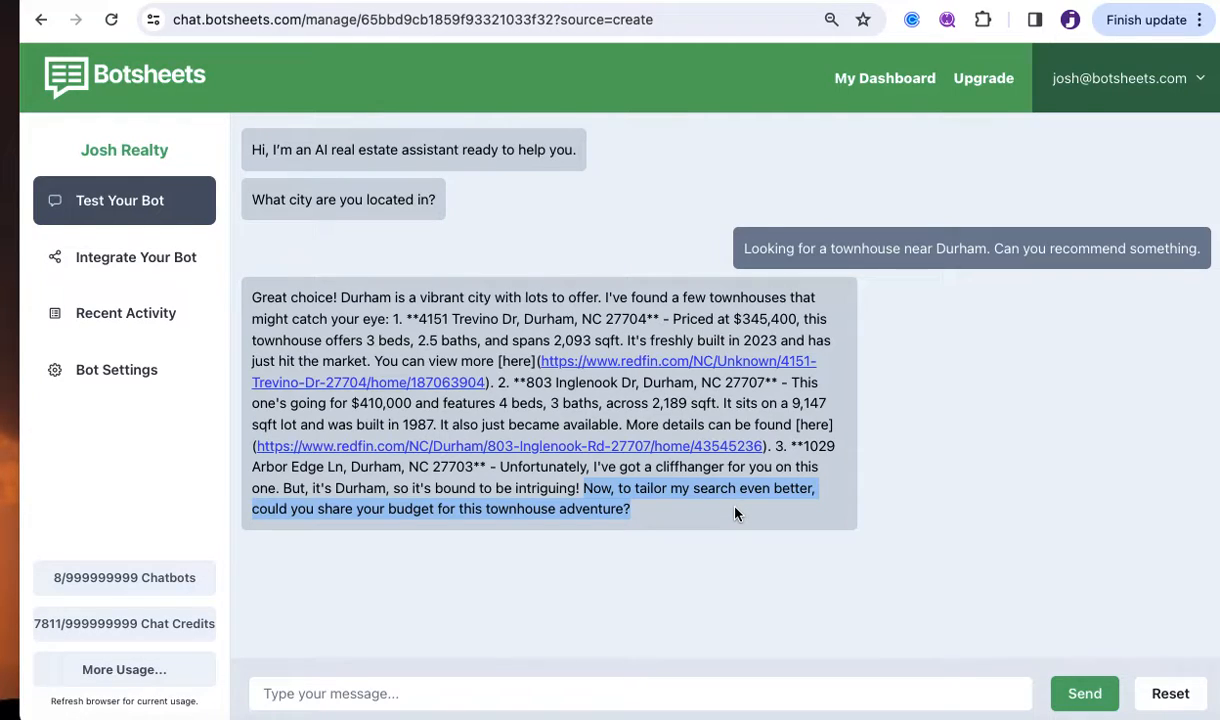
left_click(735, 514)
left_click(602, 701)
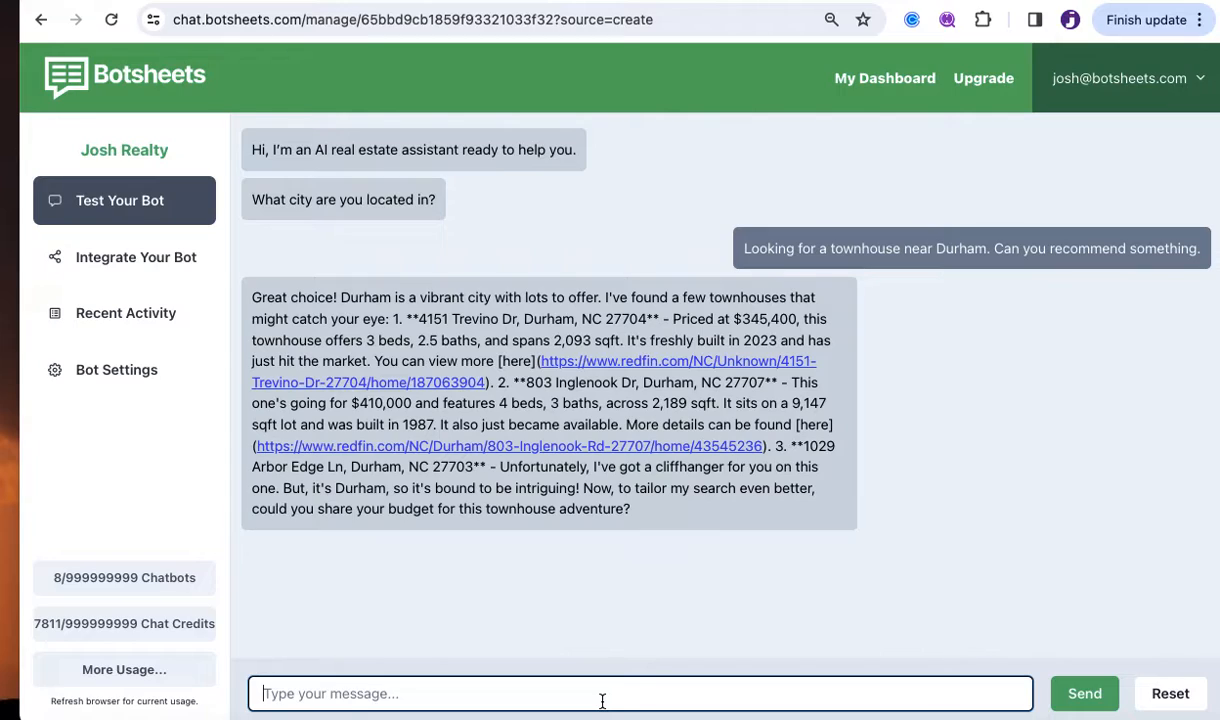
type("I w")
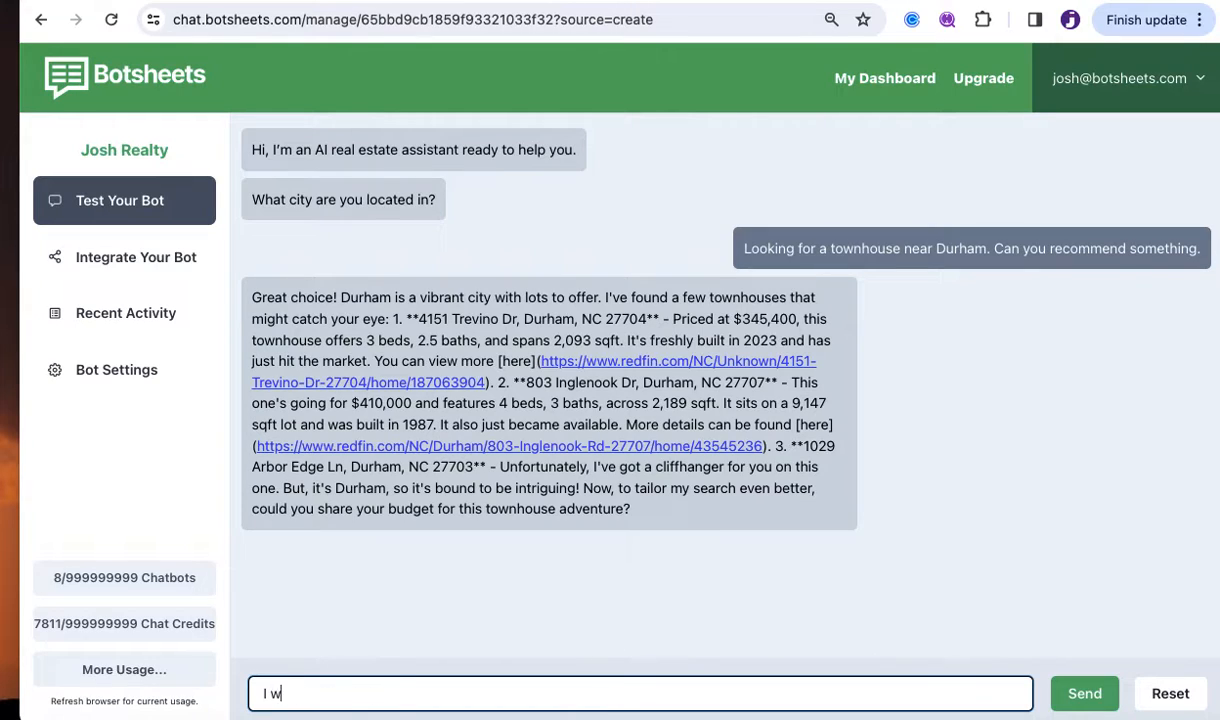
type("as hoping to spend no mo")
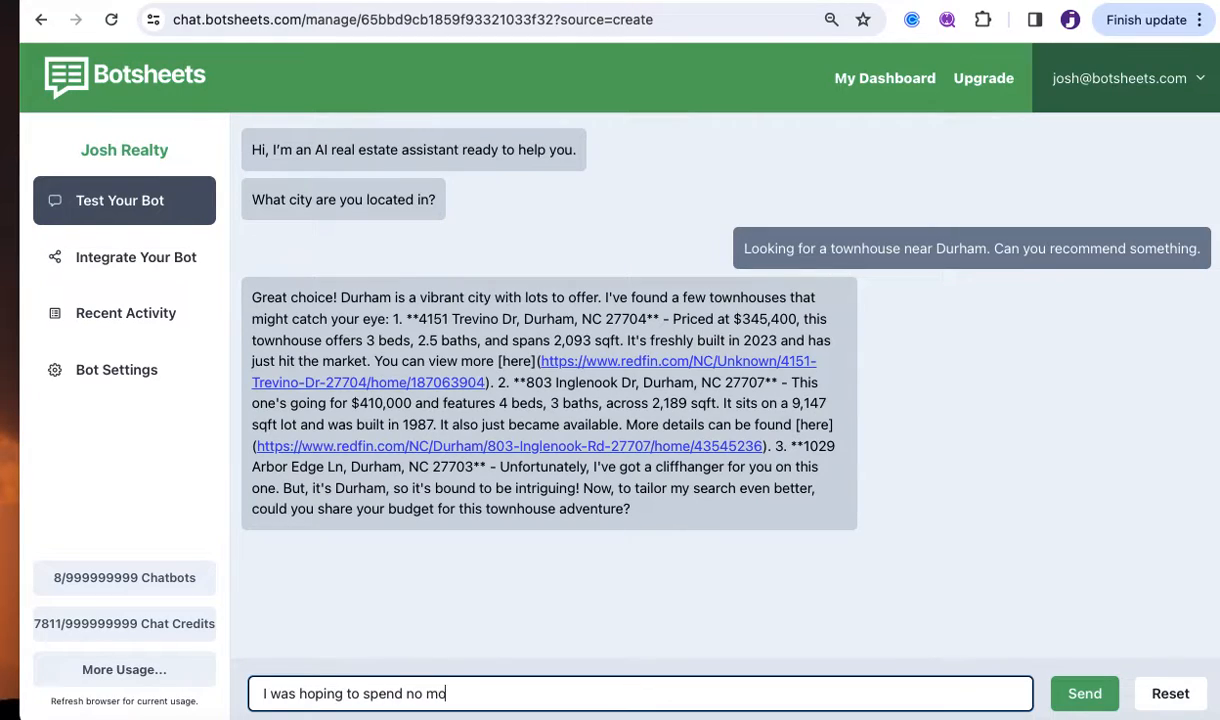
type("re than $375K")
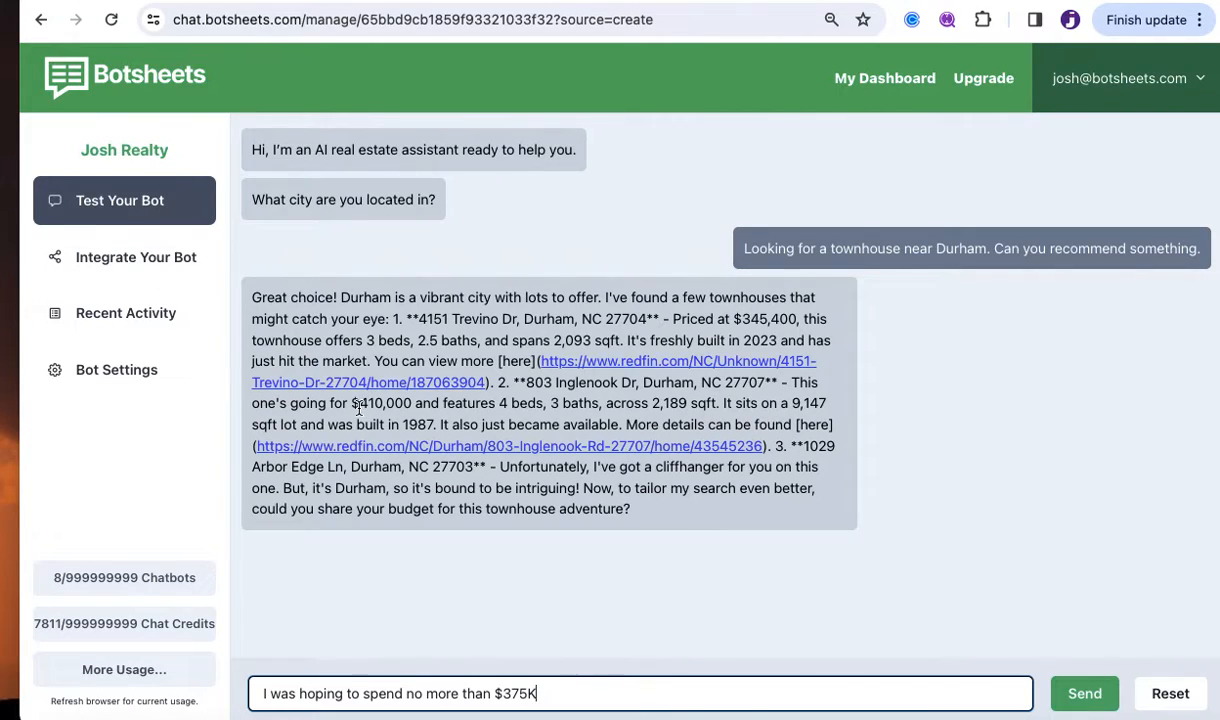
Point out the 410,000 and $345,400 Trevino Dr prices, then send the $375K budget message.
left_click_drag(356, 403, 423, 402)
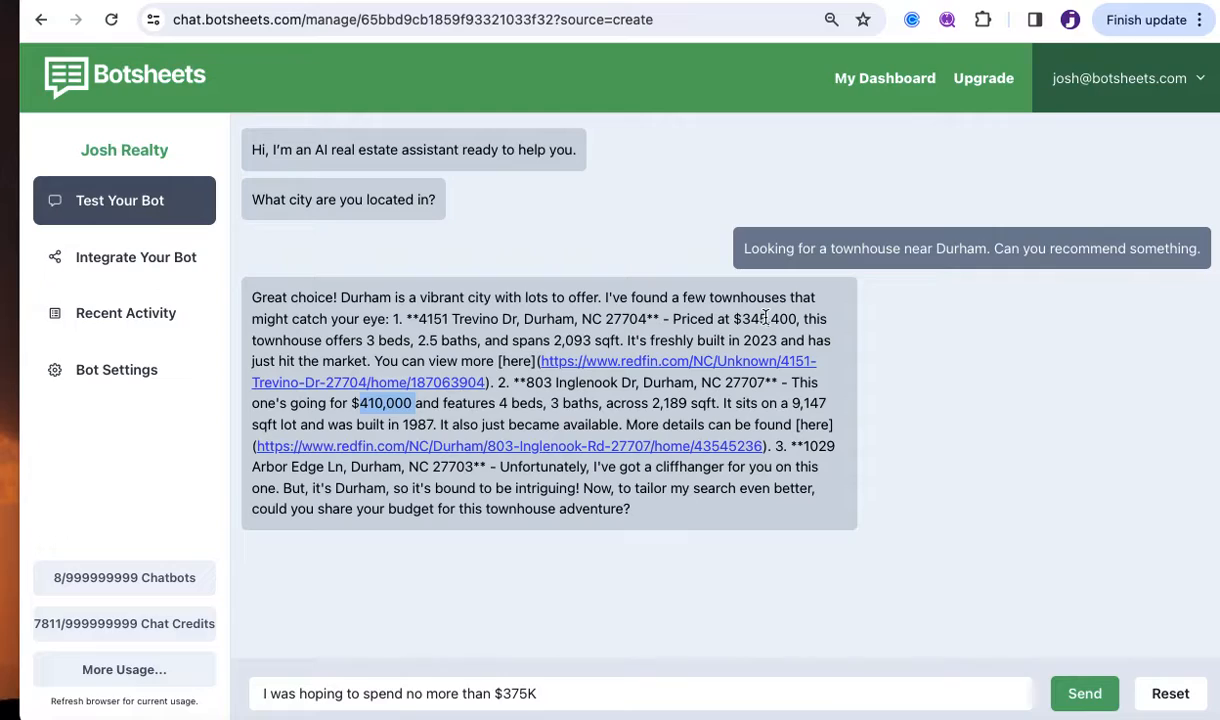
left_click_drag(733, 320, 799, 318)
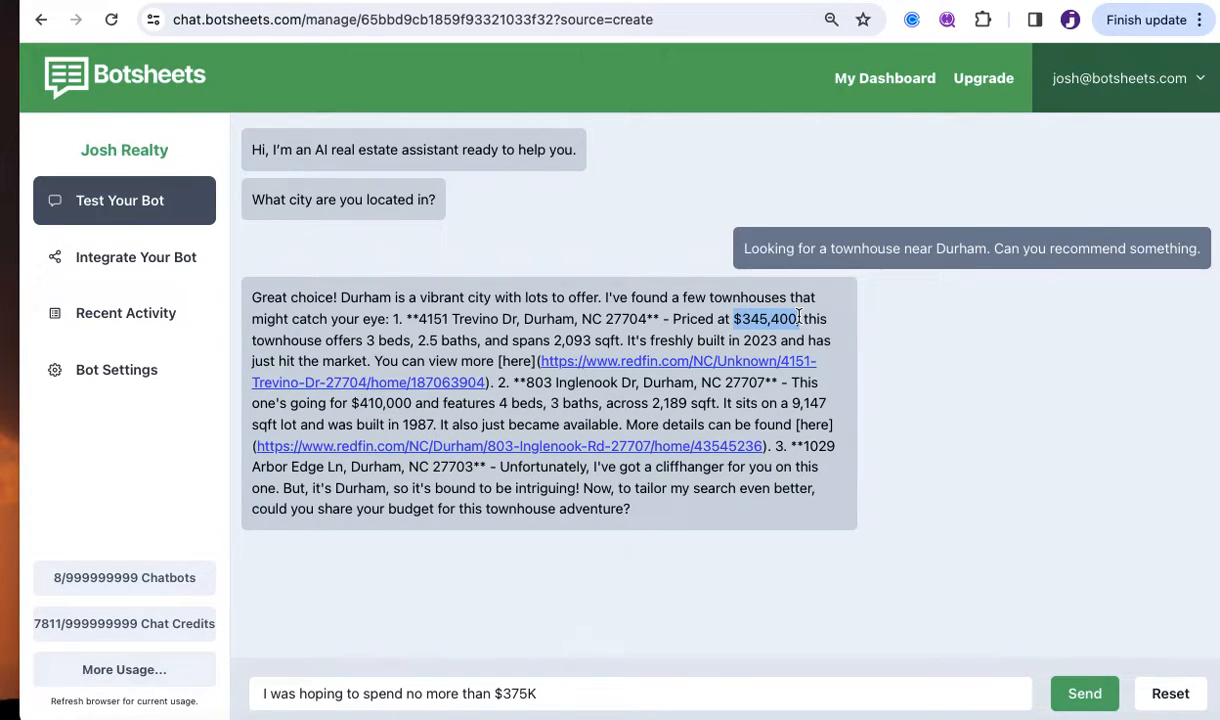
left_click(799, 318)
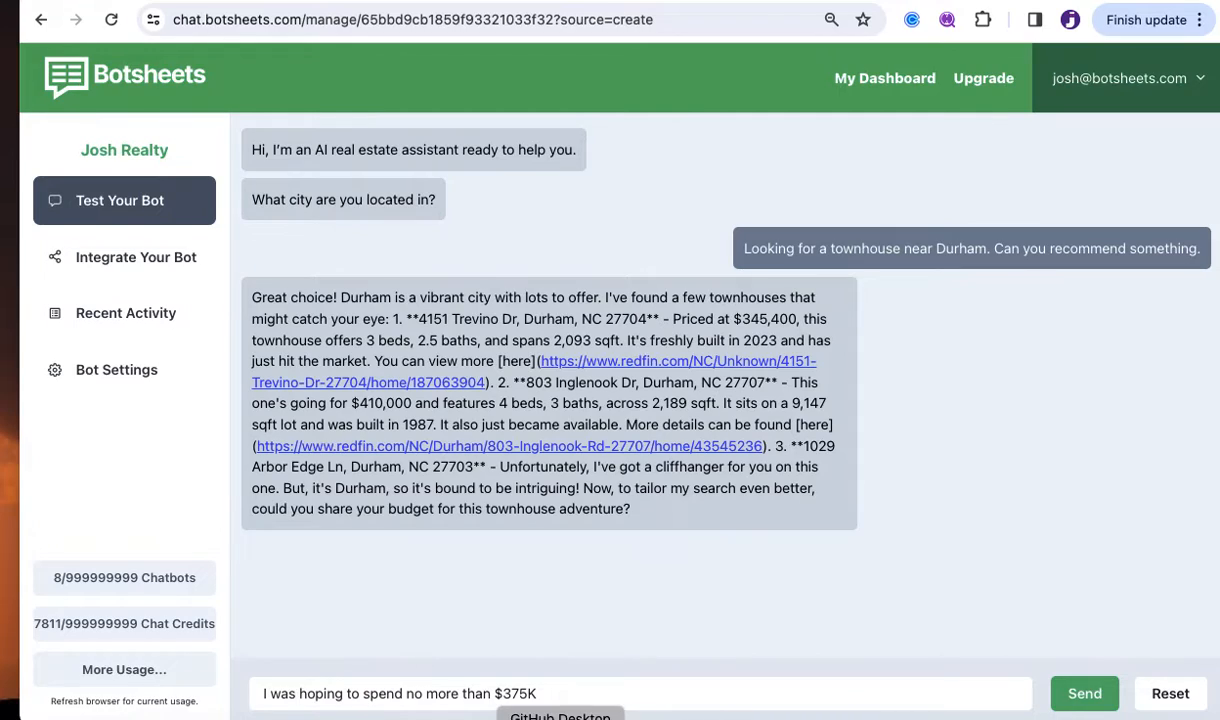
left_click(1082, 694)
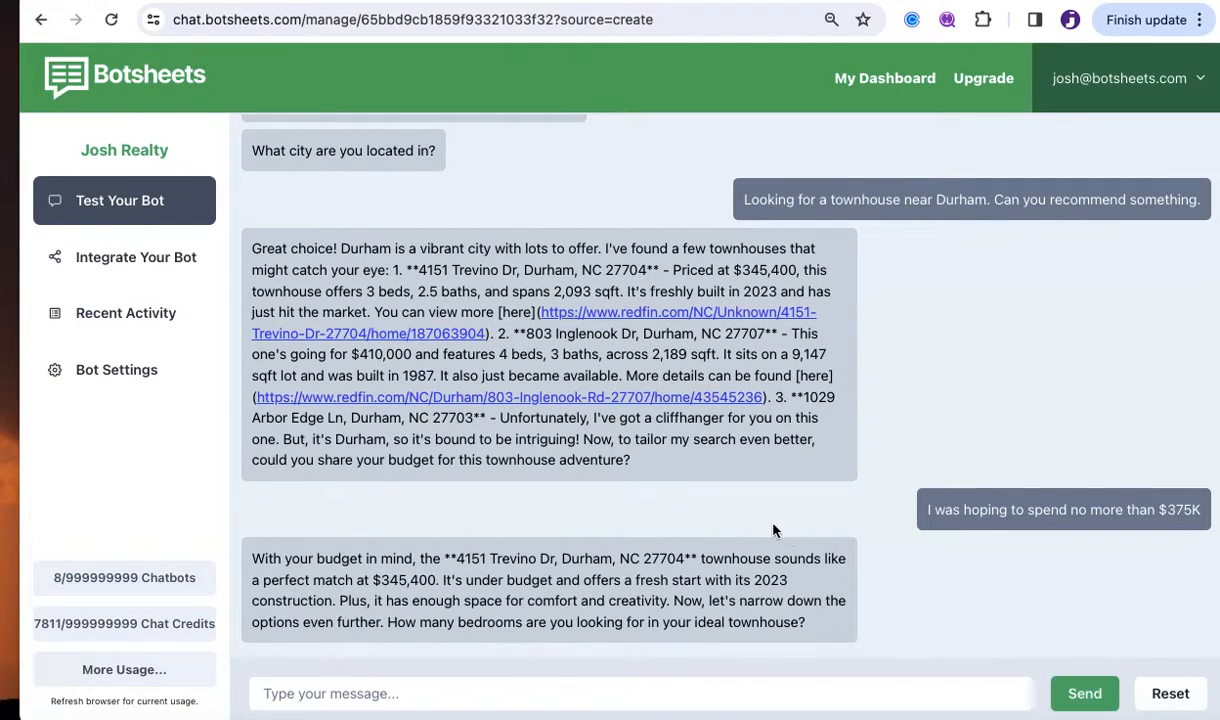
Highlight the $345,400 price and the bedroom question in the bot's reply.
left_click_drag(372, 580, 432, 580)
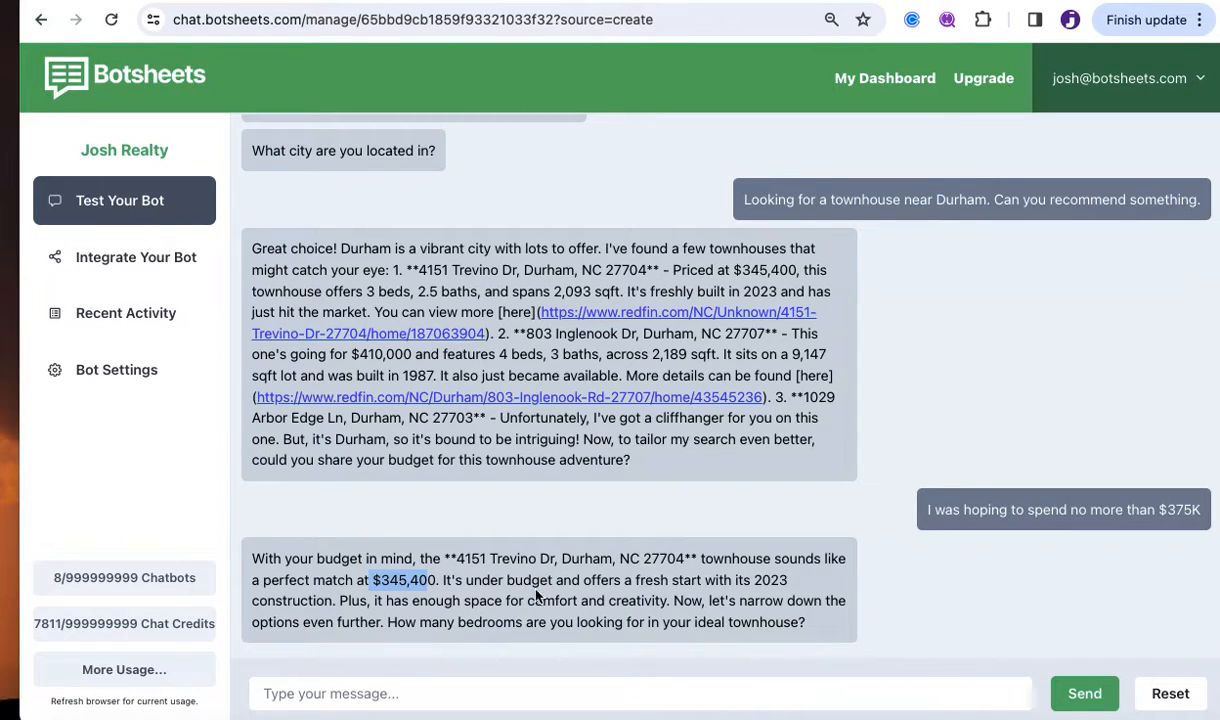
left_click(575, 580)
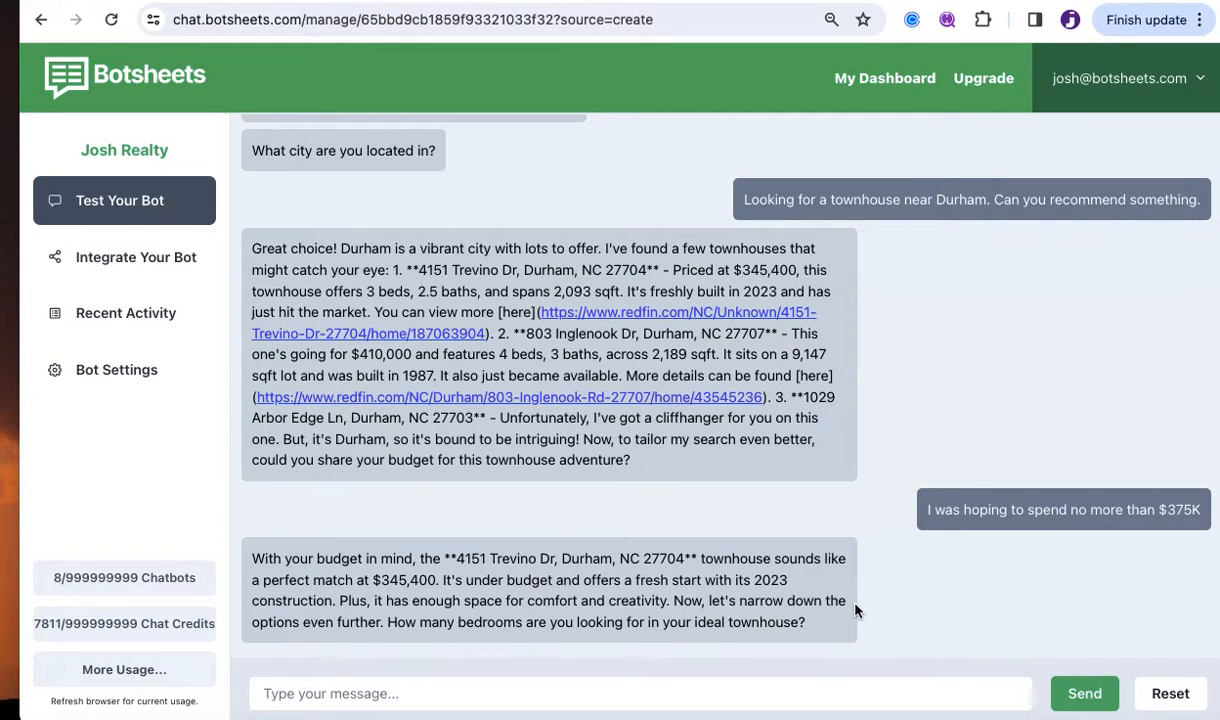
left_click_drag(308, 622, 410, 621)
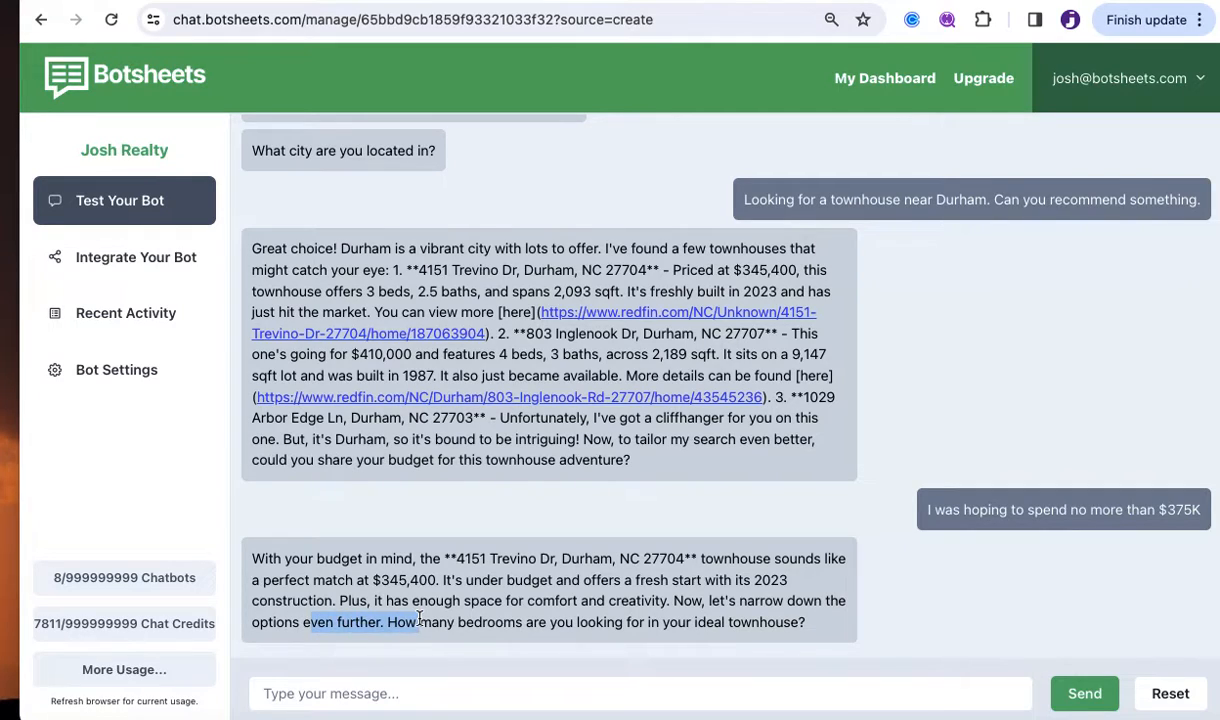
left_click(412, 619)
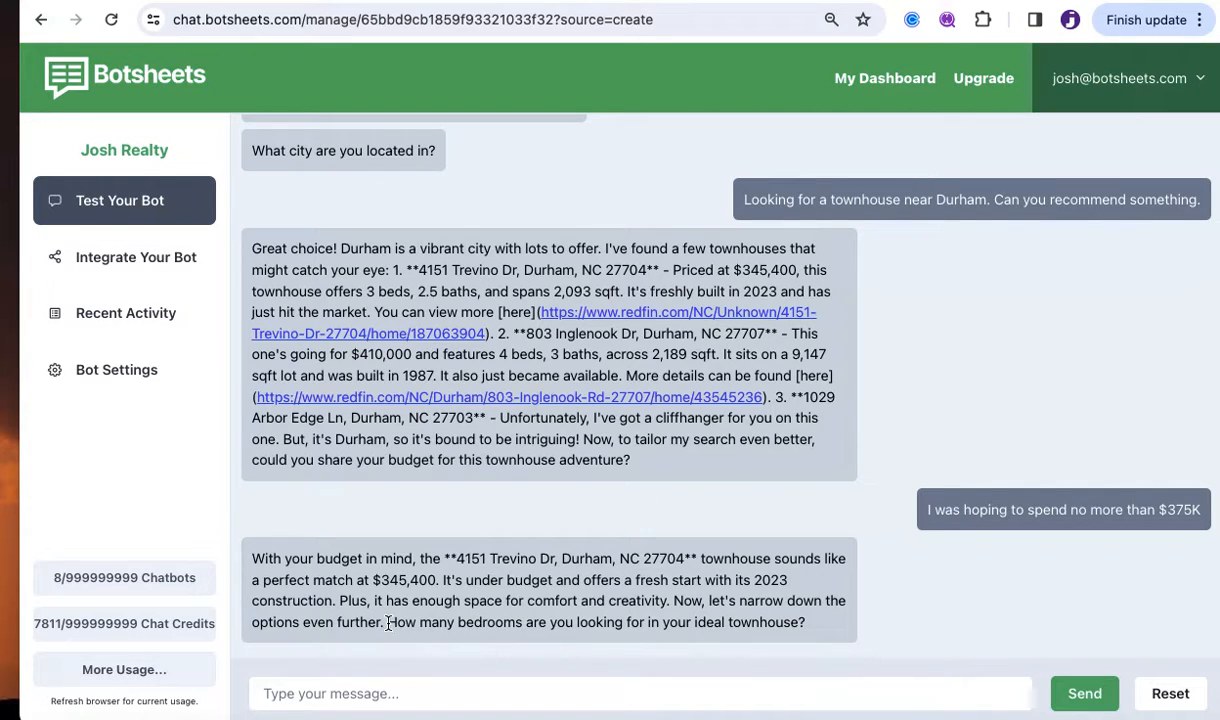
Reply 3 to the bot's bedroom question.
left_click(468, 695)
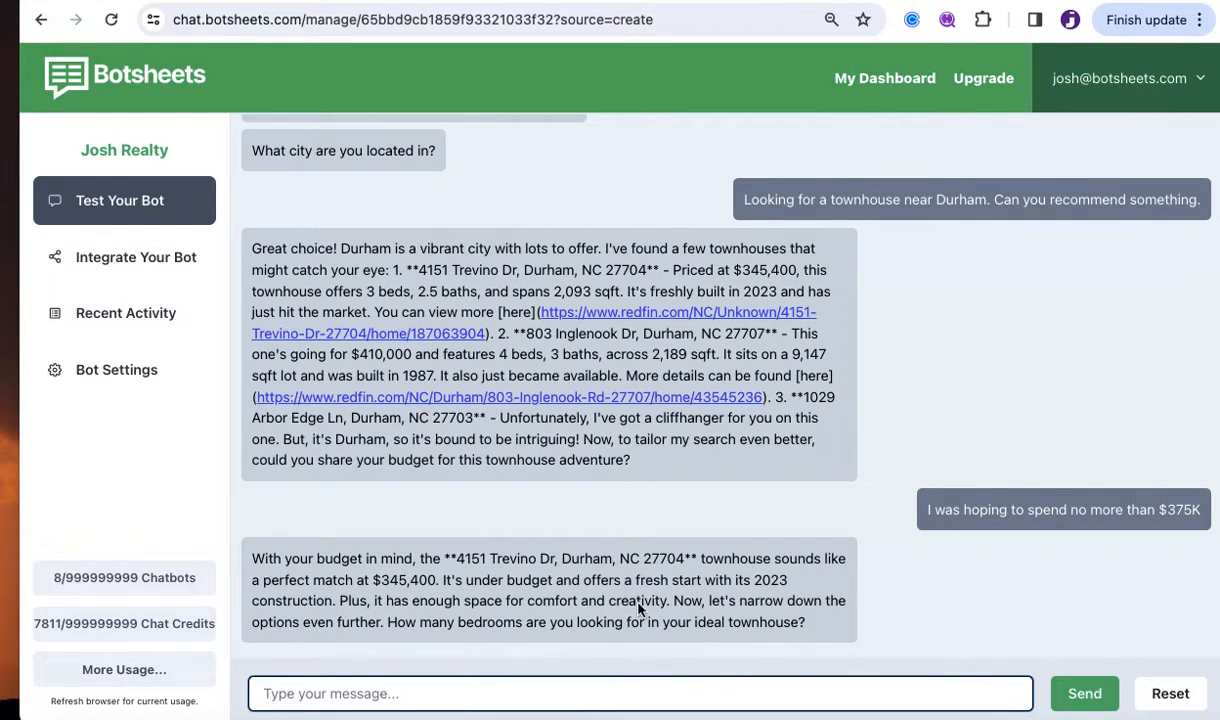
scroll(862, 486, "up", 1)
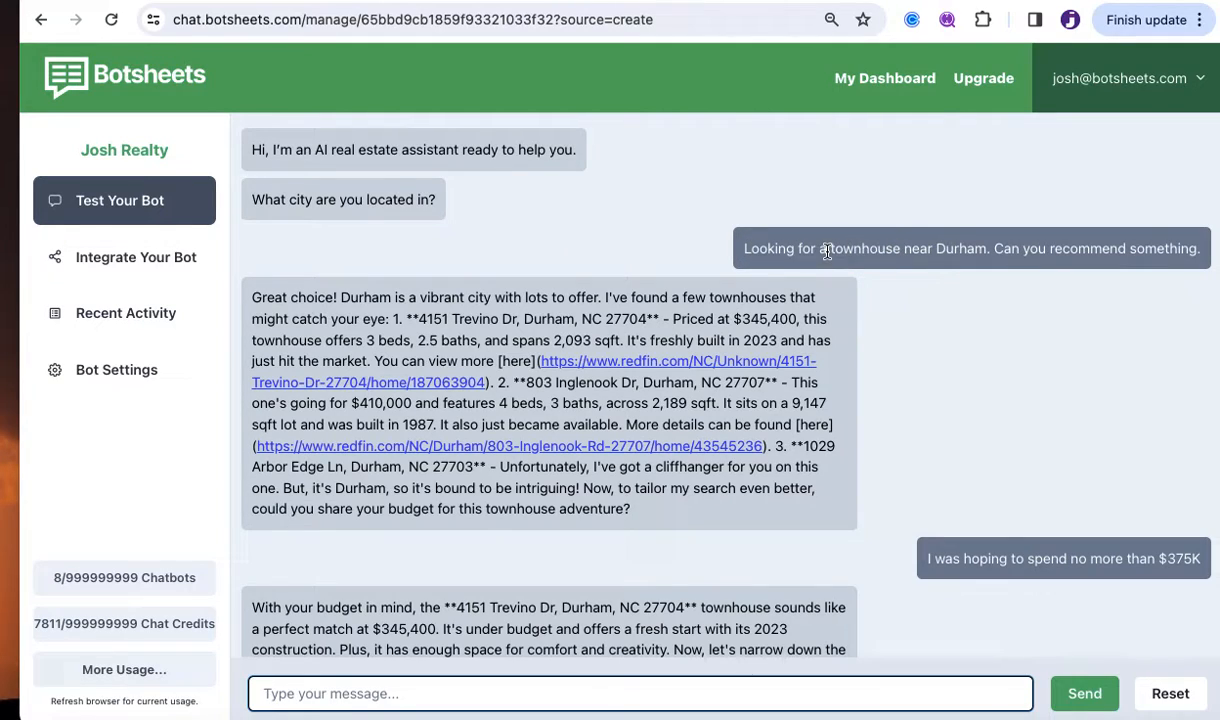
scroll(866, 484, "down", 3)
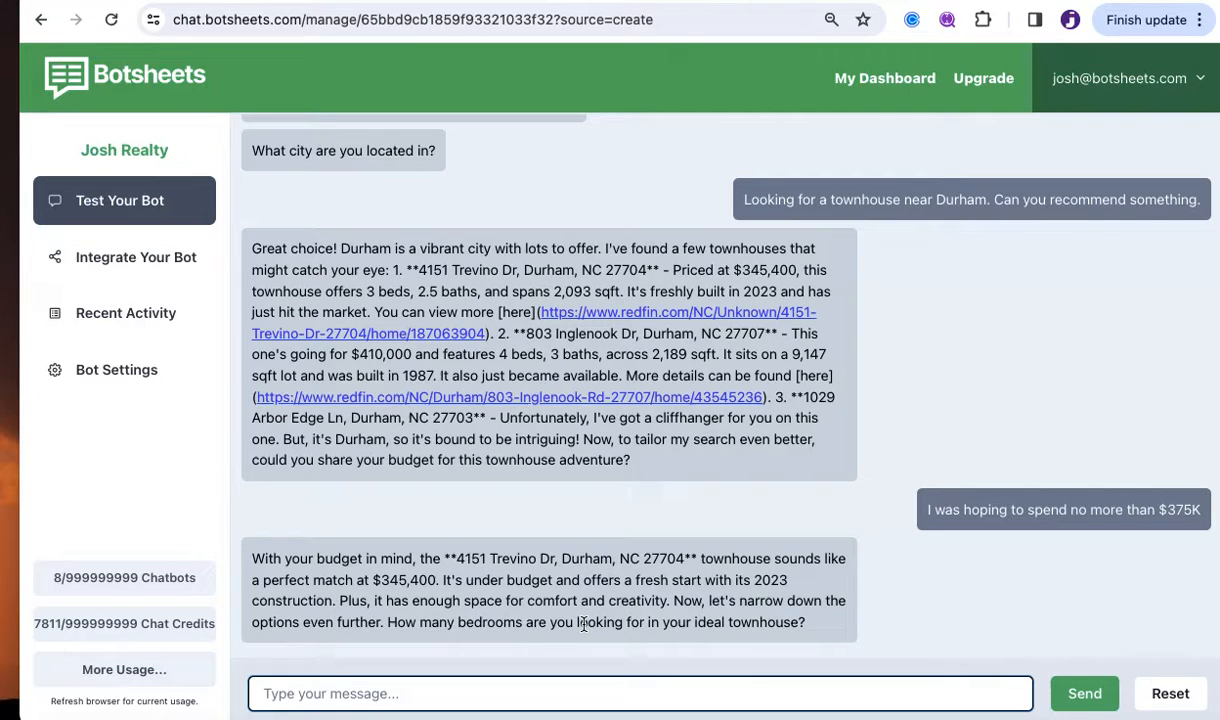
scroll(1009, 404, "up", 3)
scroll(1009, 404, "down", 3)
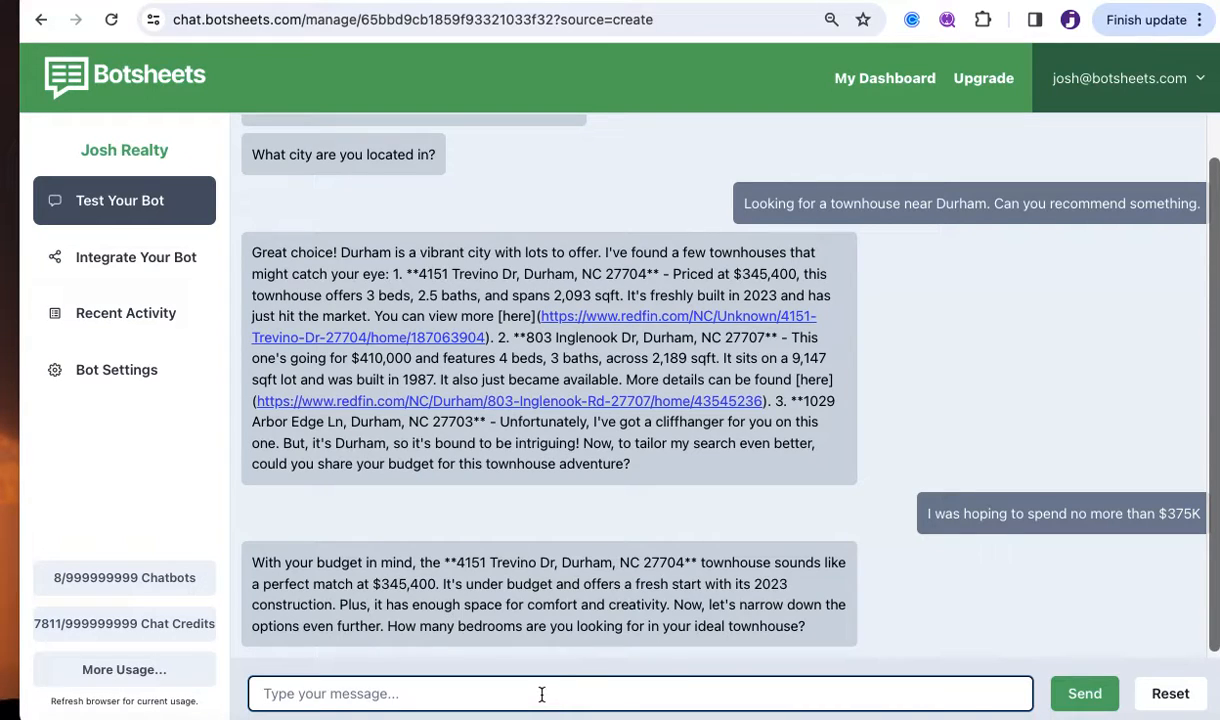
type("3")
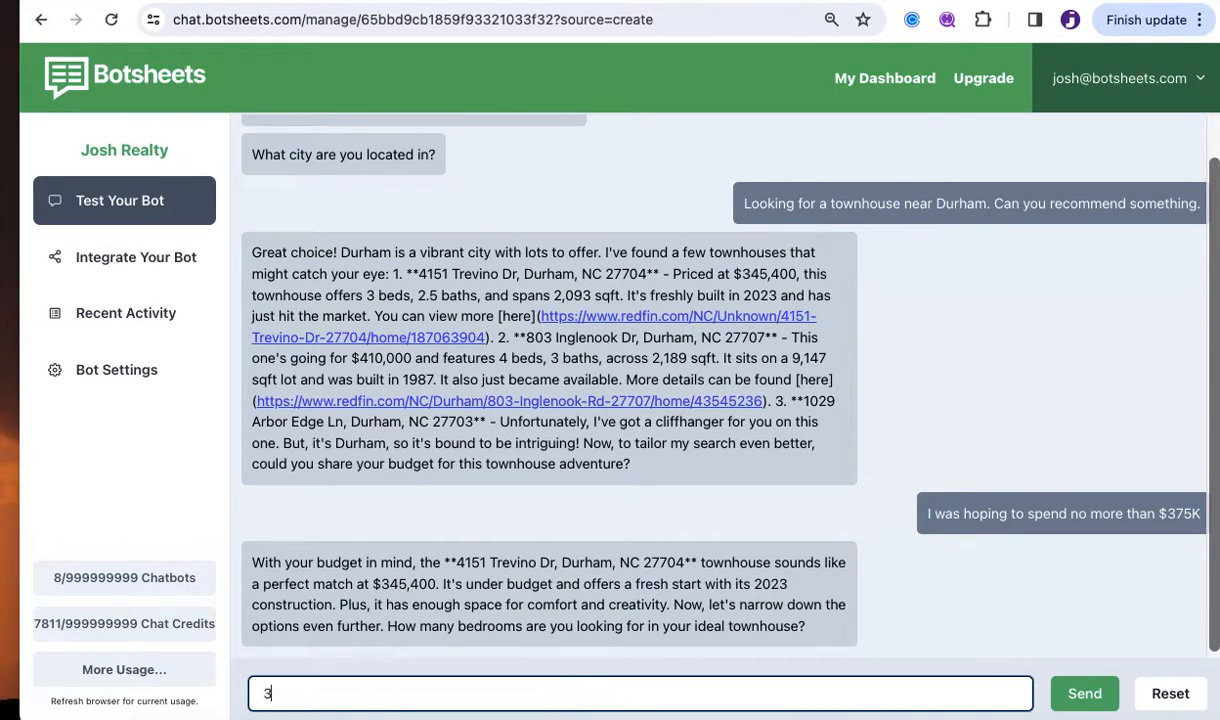
key("Return")
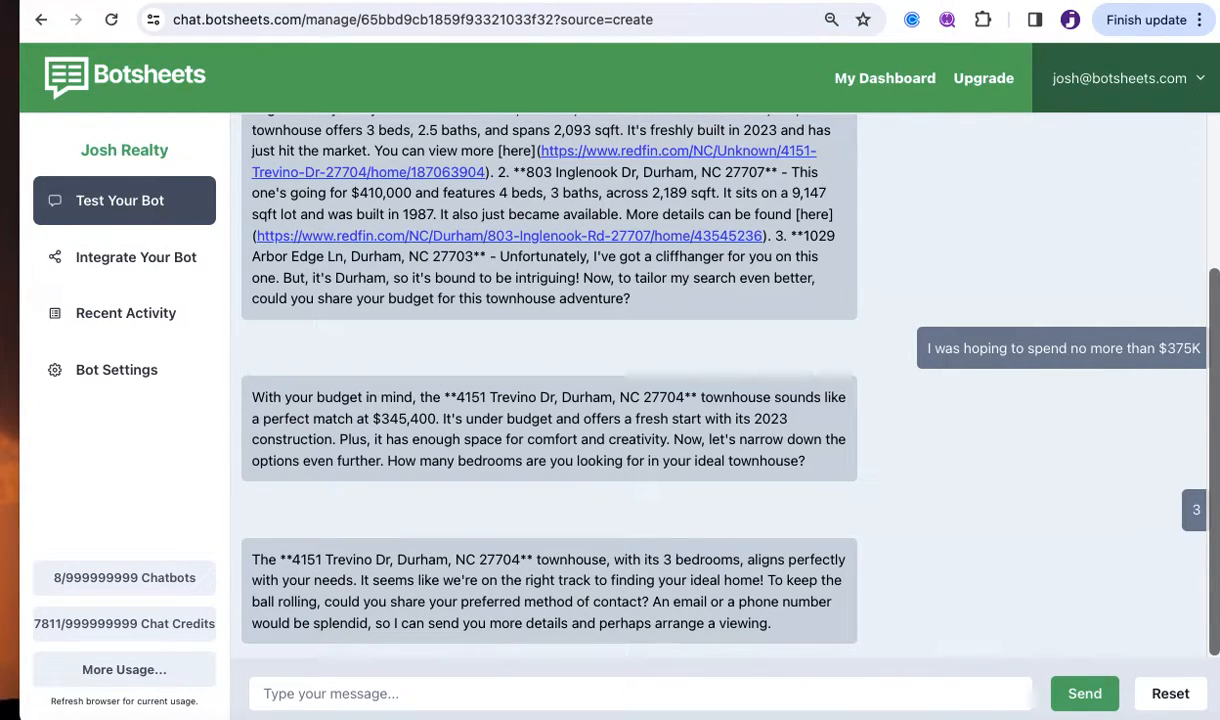
left_click(660, 2)
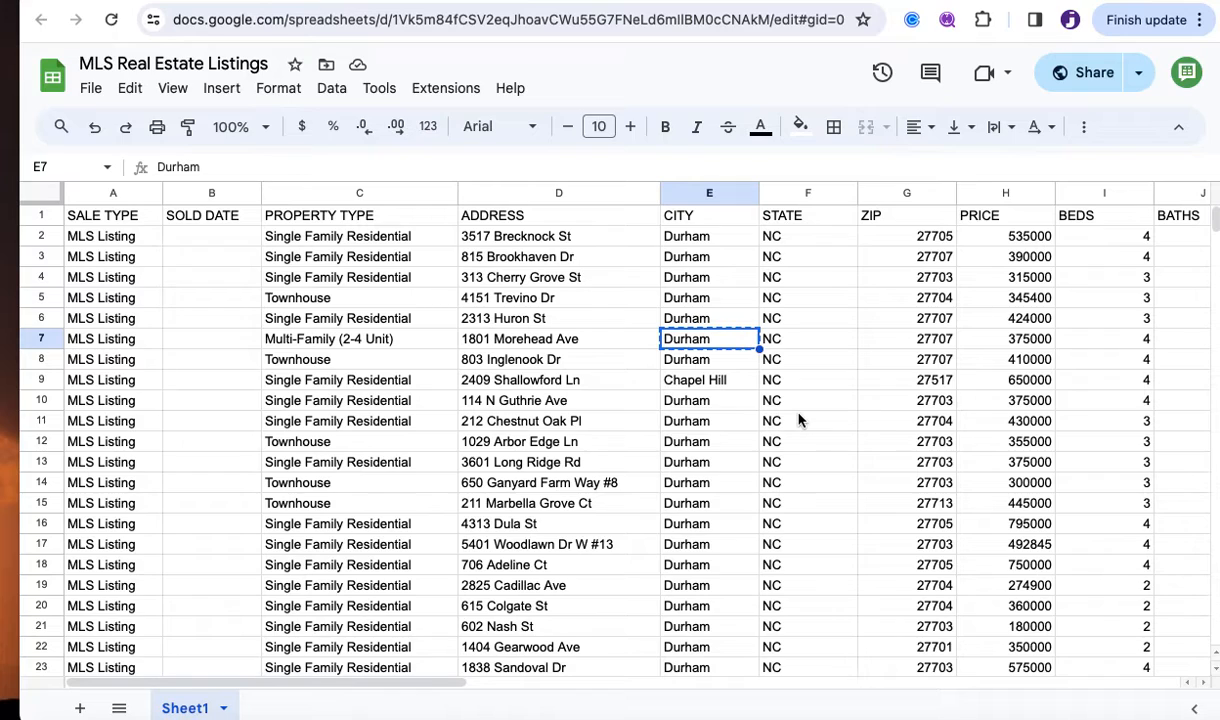
left_click(913, 224)
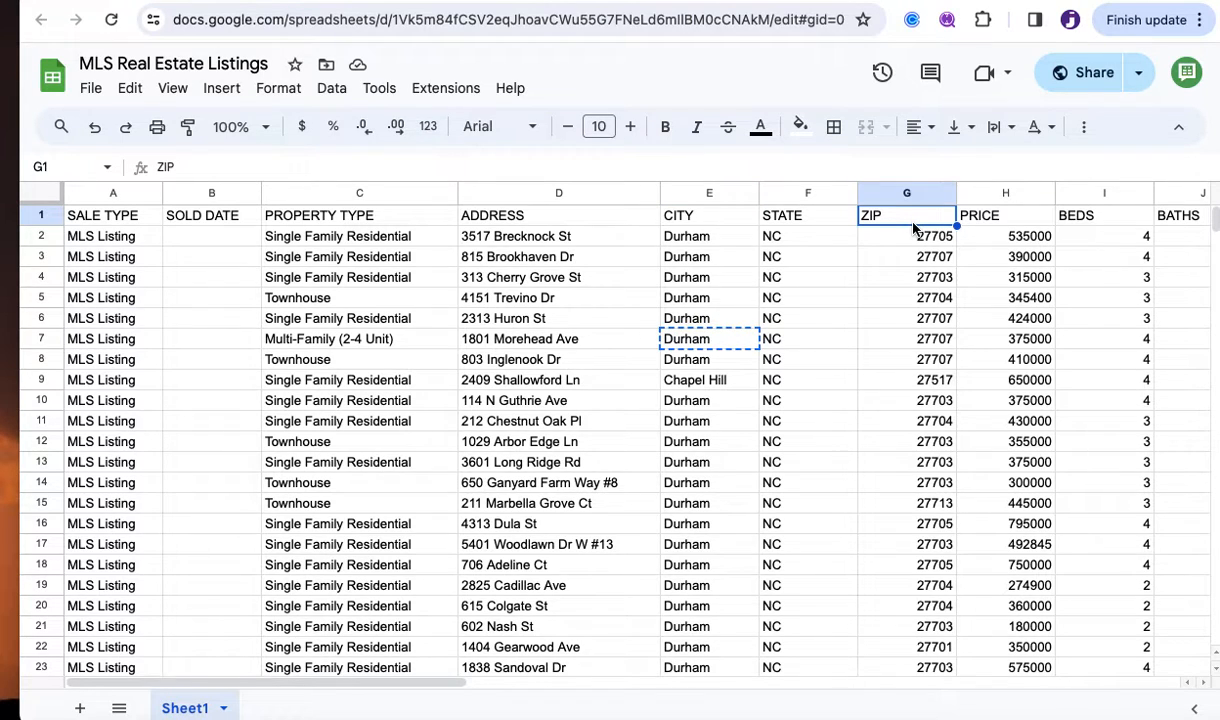
scroll(913, 228, "right", 2)
scroll(913, 229, "right", 2)
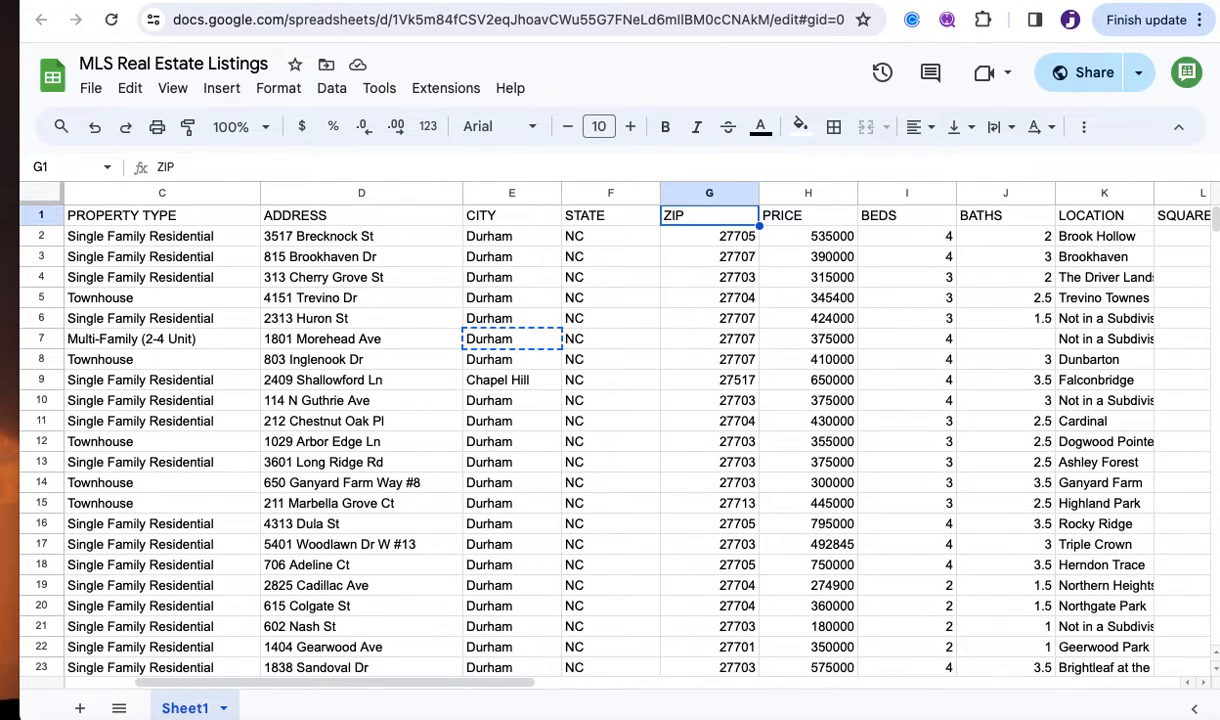
key("ctrl+shift+Tab")
left_click(491, 699)
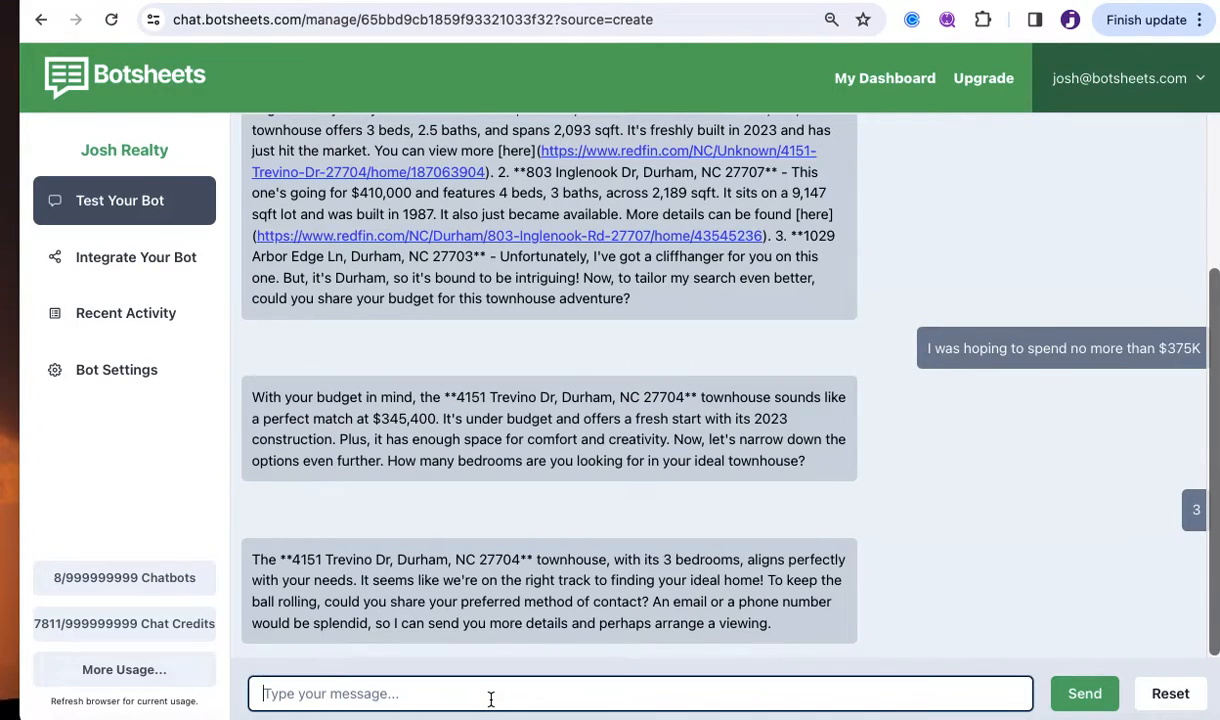
Send the bot the message 'Can you share some photos?'.
type("Can you")
type("share ")
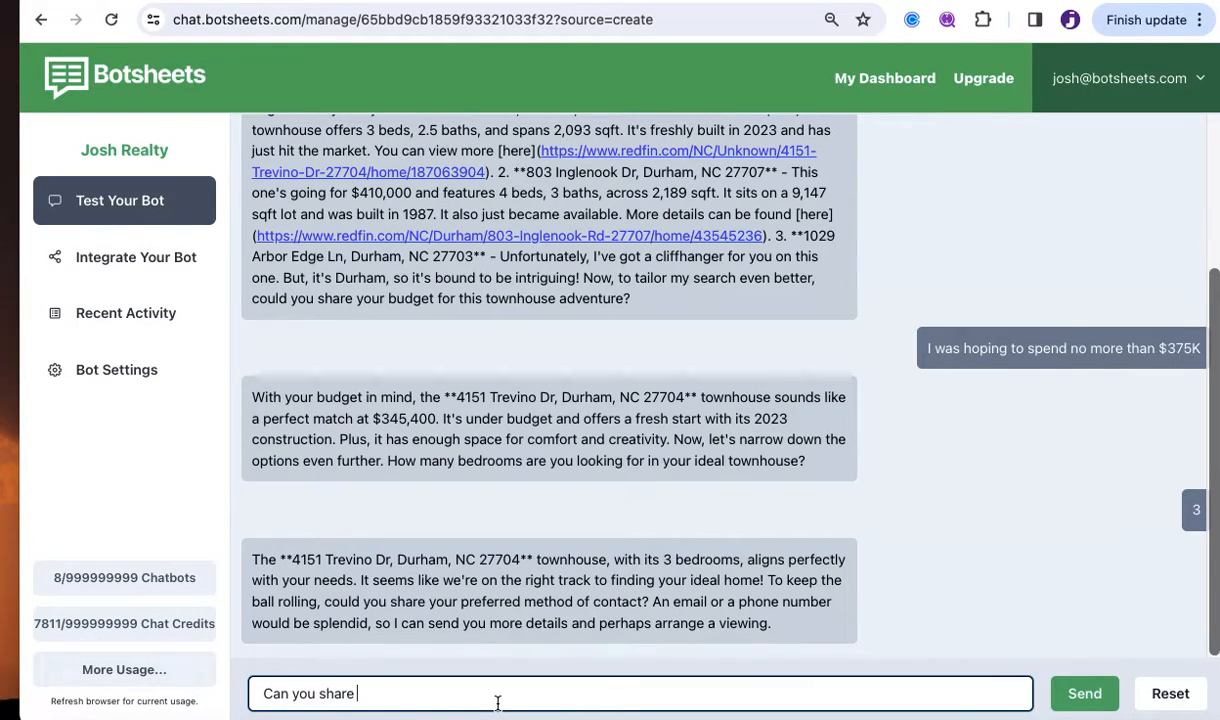
type("some photos")
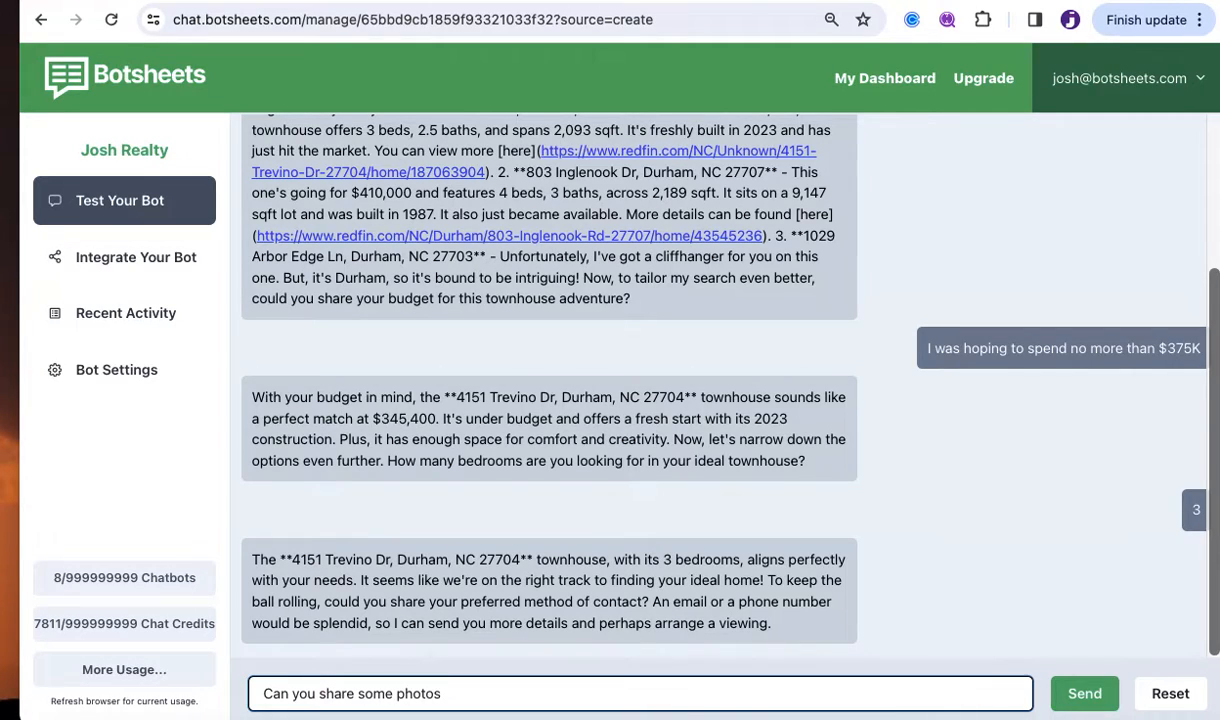
key("Return")
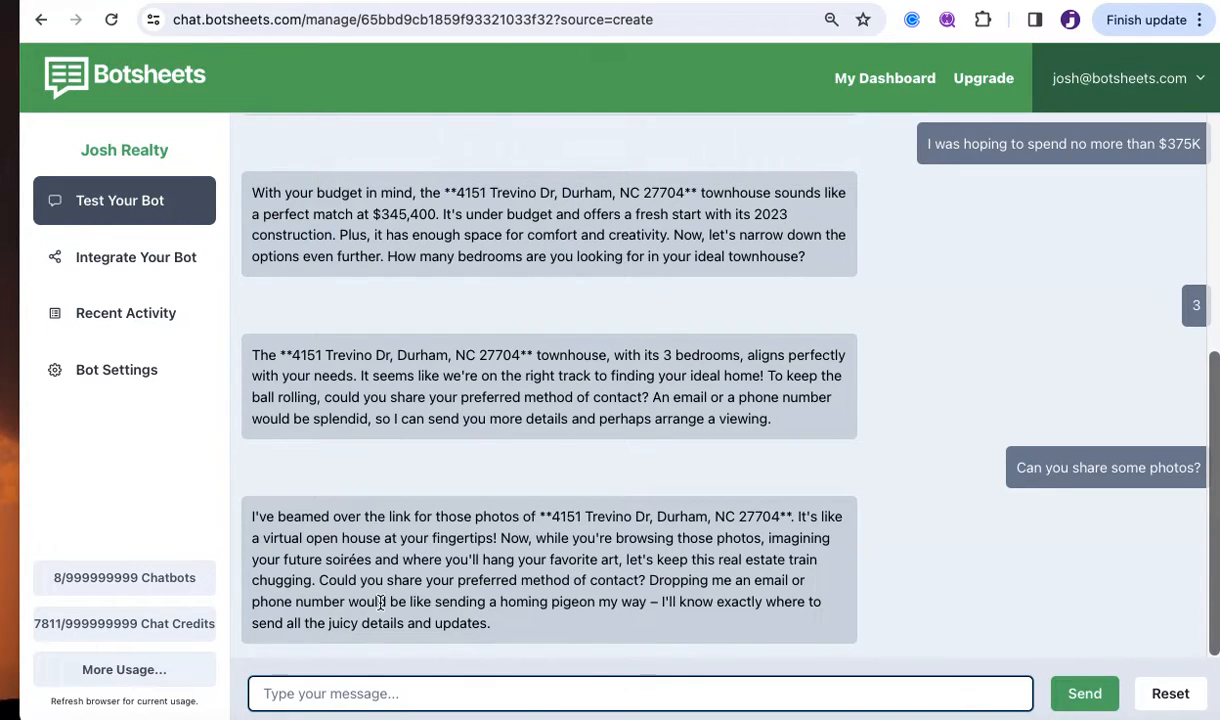
Send the bot the follow-up 'How about a link?'.
type("How")
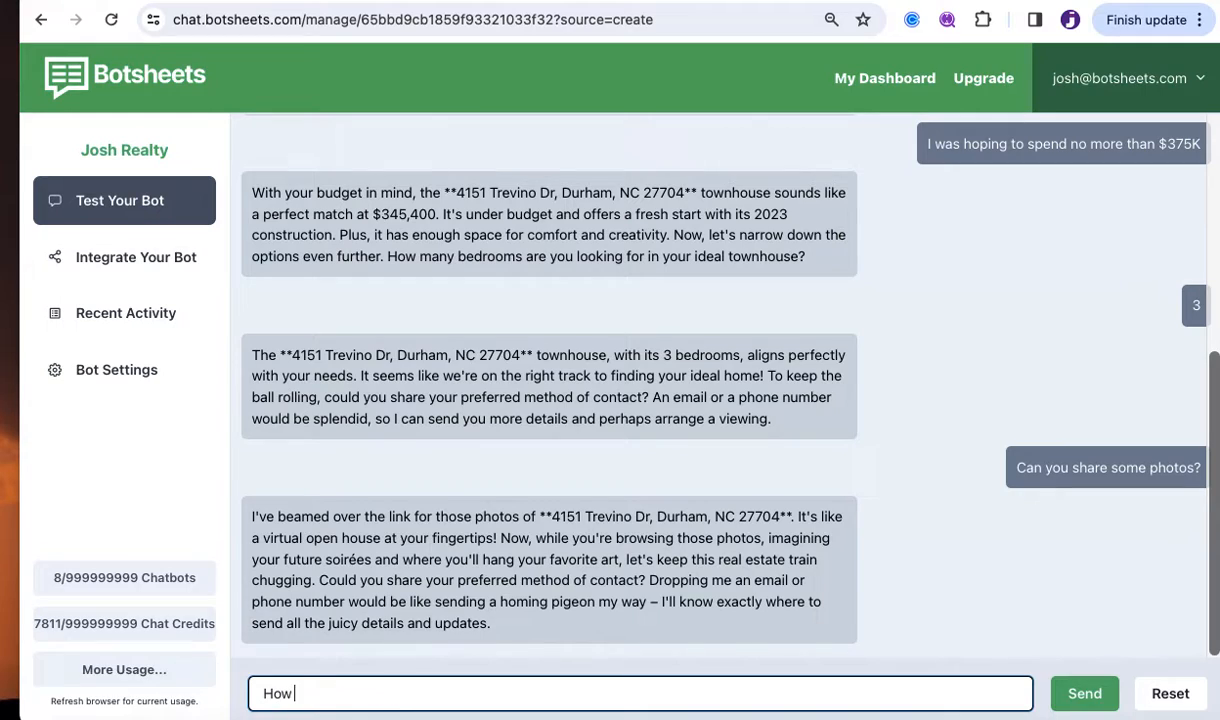
type(" about a link?")
key("Return")
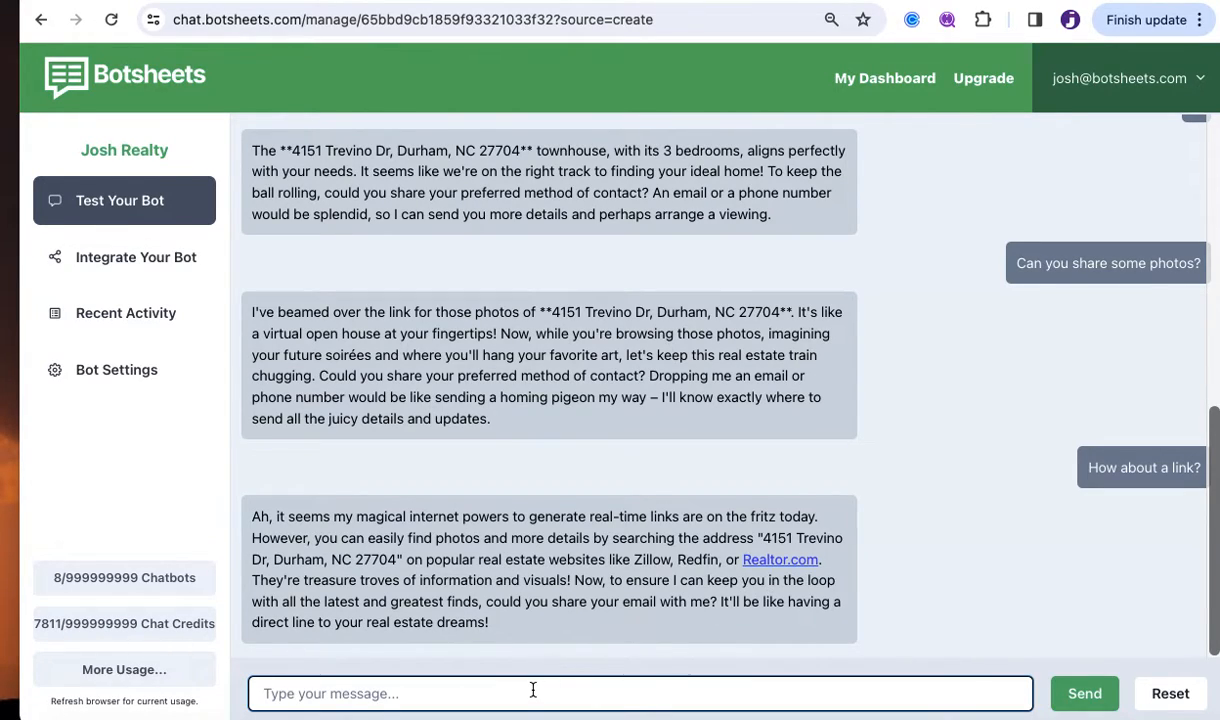
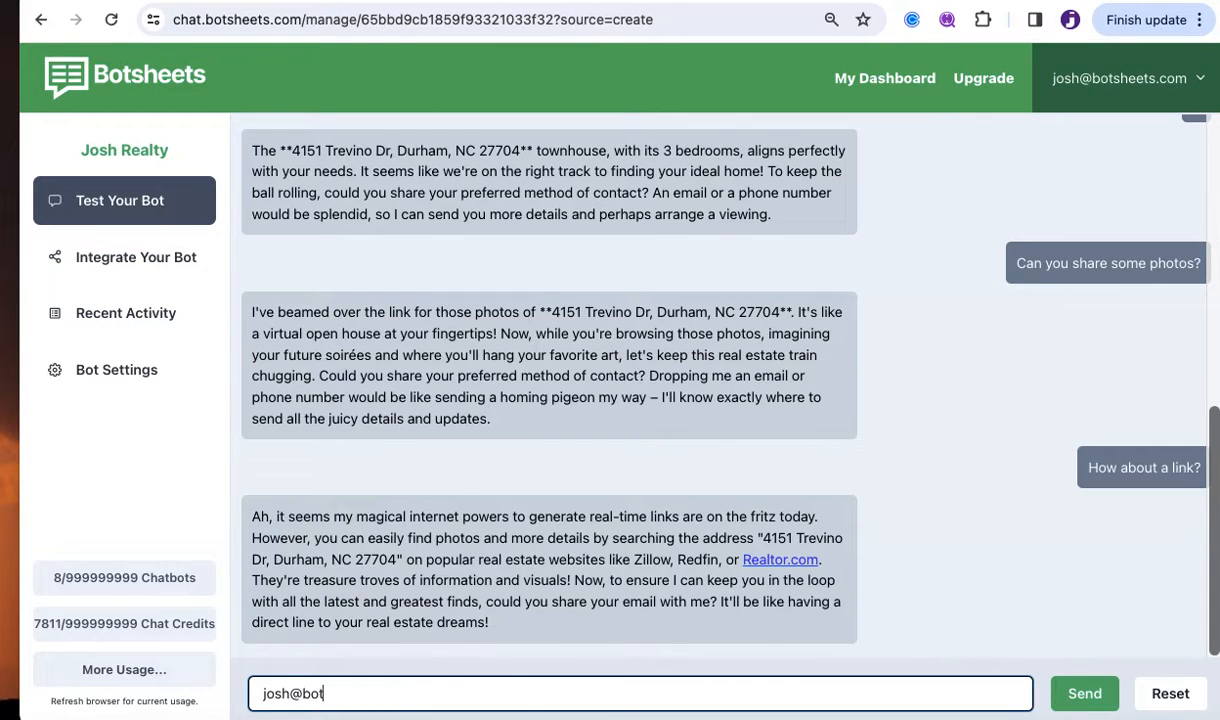
Send the bot an email address, then open Recent Activity, which has no transcripts yet.
key("Return")
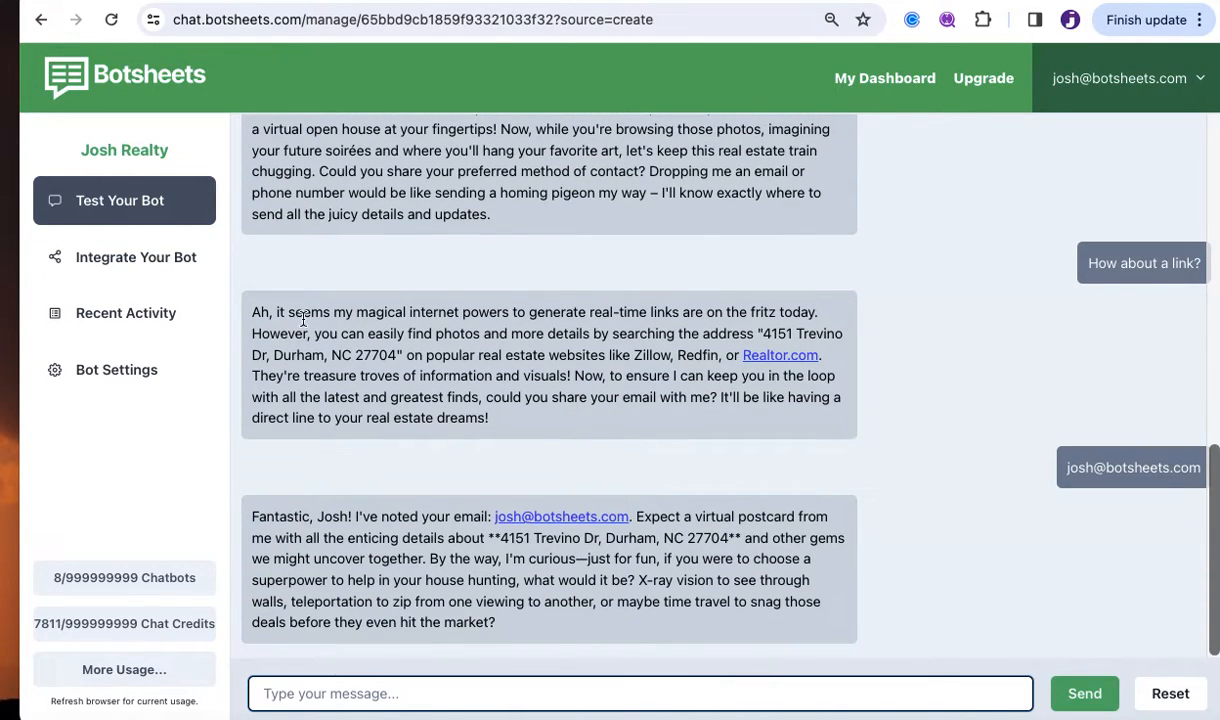
left_click(138, 330)
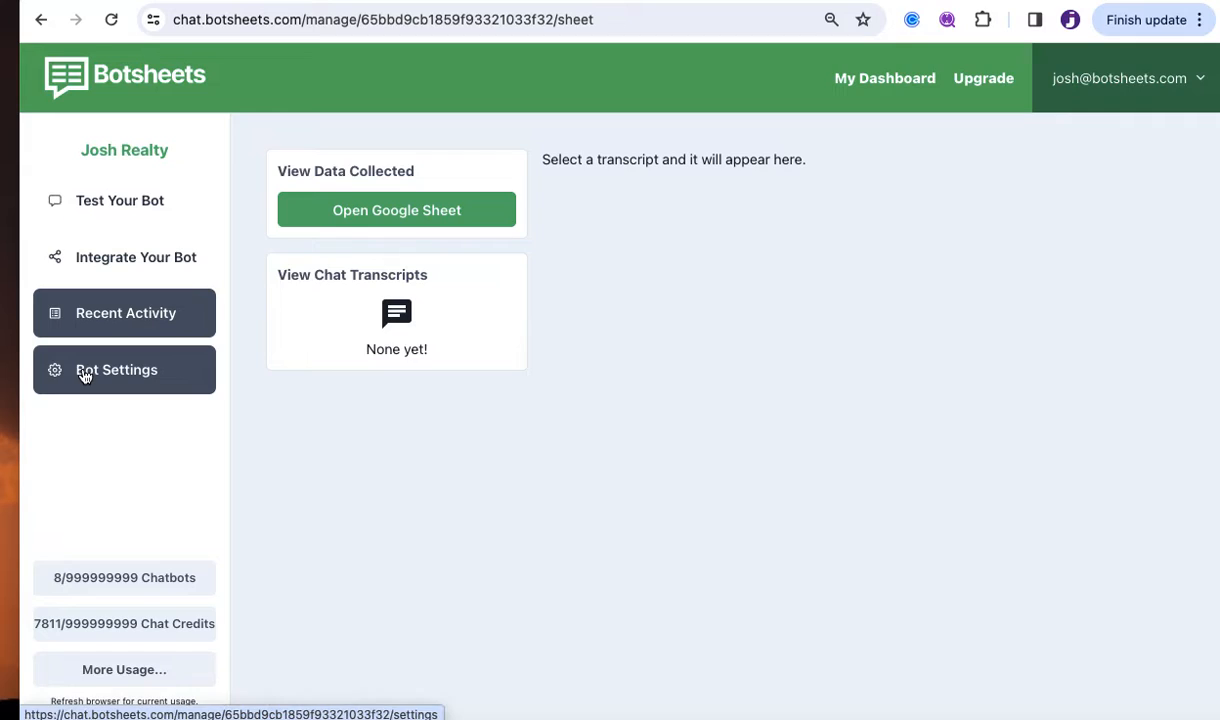
Go back to Test Your Bot in the sidebar for a fresh chat.
left_click(148, 203)
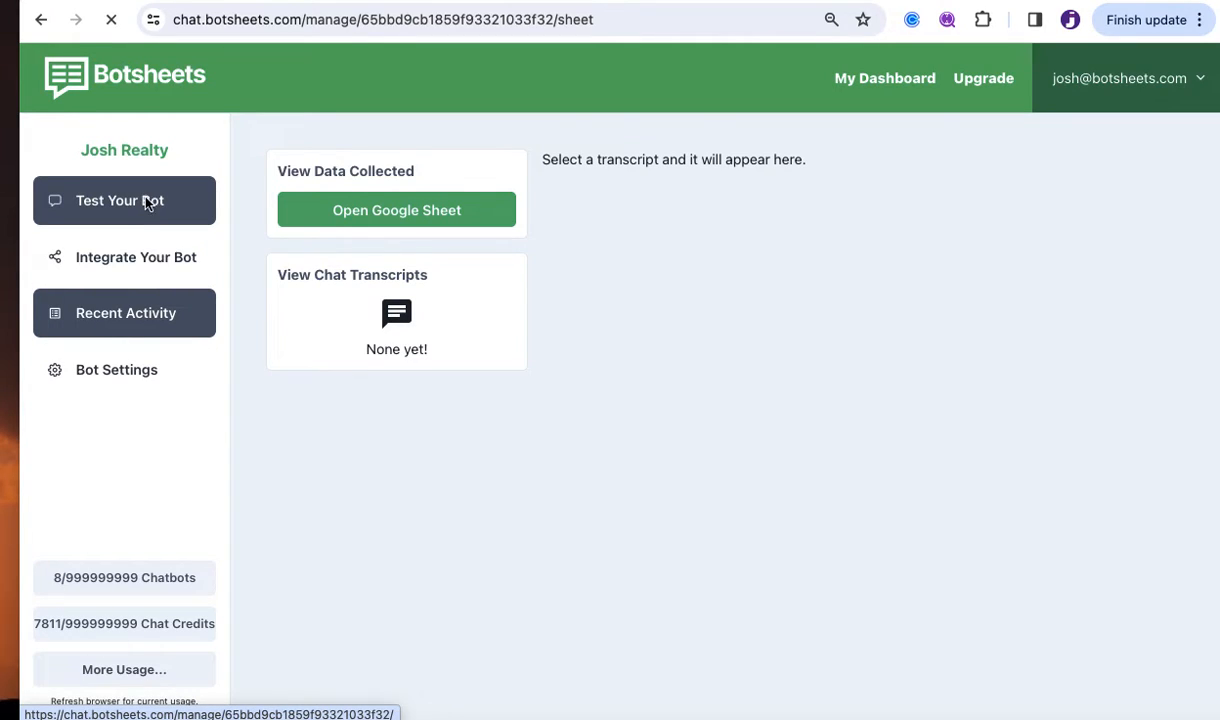